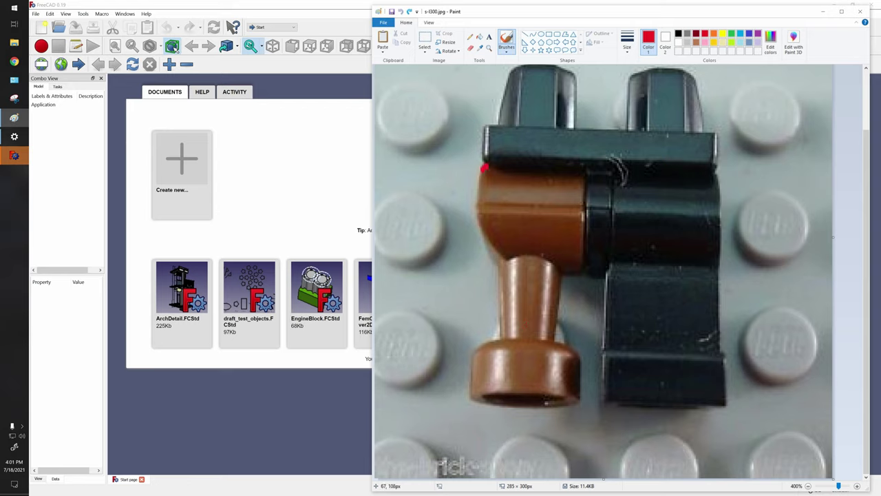
# Sketch the peg's head, hex socket, stem edges and a thread line in red over the brown peg.
pyautogui.moveTo(484, 167)
pyautogui.mouseDown()
pyautogui.moveTo(479, 226)
pyautogui.moveTo(494, 254)
pyautogui.moveTo(517, 227)
pyautogui.moveTo(513, 192)
pyautogui.moveTo(490, 166)
pyautogui.moveTo(585, 173)
pyautogui.moveTo(580, 265)
pyautogui.moveTo(503, 254)
pyautogui.mouseUp()
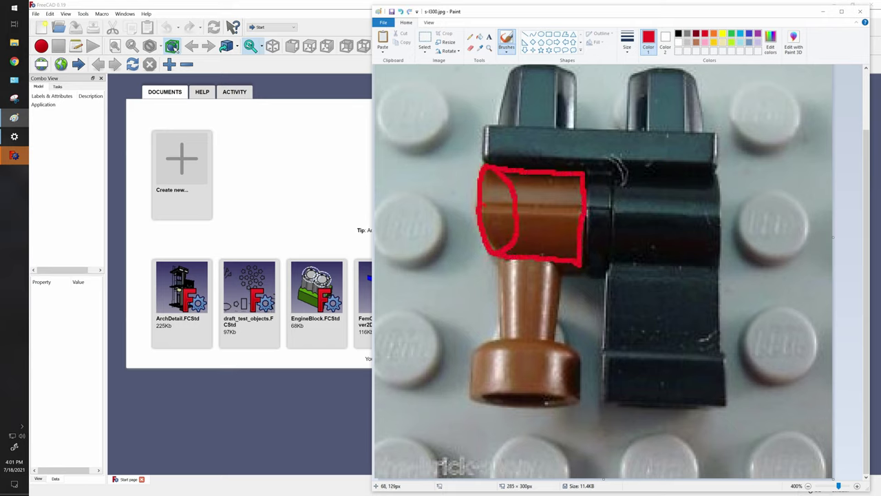
pyautogui.moveTo(486, 203)
pyautogui.mouseDown()
pyautogui.moveTo(487, 214)
pyautogui.moveTo(495, 190)
pyautogui.moveTo(487, 201)
pyautogui.mouseUp()
pyautogui.moveTo(505, 263); pyautogui.dragTo(506, 337)
pyautogui.moveTo(553, 263); pyautogui.dragTo(553, 342)
pyautogui.moveTo(507, 263)
pyautogui.mouseDown()
pyautogui.moveTo(553, 288)
pyautogui.moveTo(543, 296)
pyautogui.moveTo(553, 299)
pyautogui.moveTo(535, 307)
pyautogui.moveTo(555, 320)
pyautogui.moveTo(511, 317)
pyautogui.moveTo(548, 334)
pyautogui.mouseUp()
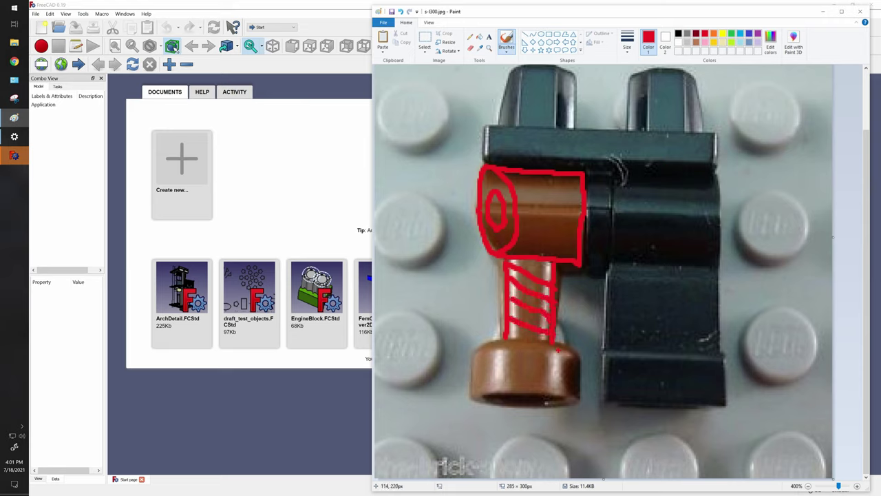
# Outline the hex nut base and its chamfered end in red, then return to FreeCAD.
pyautogui.moveTo(506, 337)
pyautogui.mouseDown()
pyautogui.moveTo(479, 348)
pyautogui.moveTo(476, 389)
pyautogui.moveTo(503, 398)
pyautogui.mouseUp()
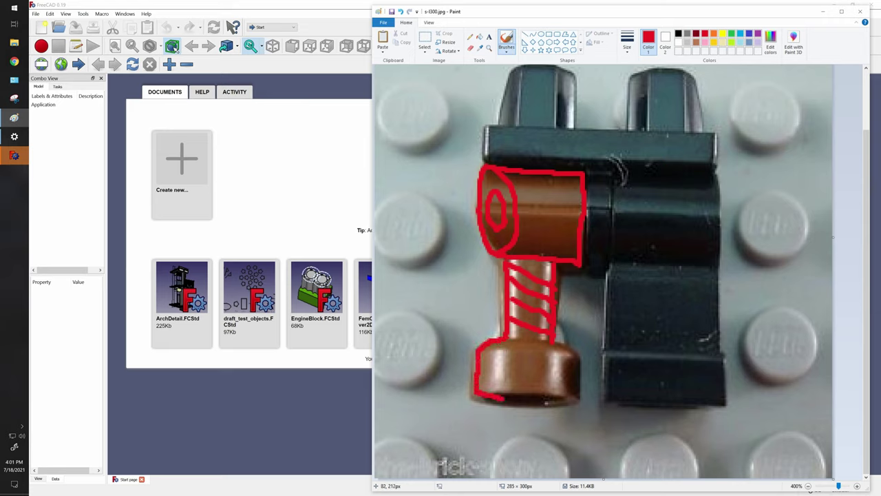
pyautogui.moveTo(507, 336)
pyautogui.mouseDown()
pyautogui.moveTo(507, 392)
pyautogui.moveTo(511, 338)
pyautogui.moveTo(573, 352)
pyautogui.moveTo(554, 346)
pyautogui.moveTo(555, 404)
pyautogui.mouseUp()
pyautogui.moveTo(566, 351)
pyautogui.mouseDown()
pyautogui.moveTo(572, 414)
pyautogui.moveTo(535, 402)
pyautogui.moveTo(477, 405)
pyautogui.moveTo(535, 415)
pyautogui.mouseUp()
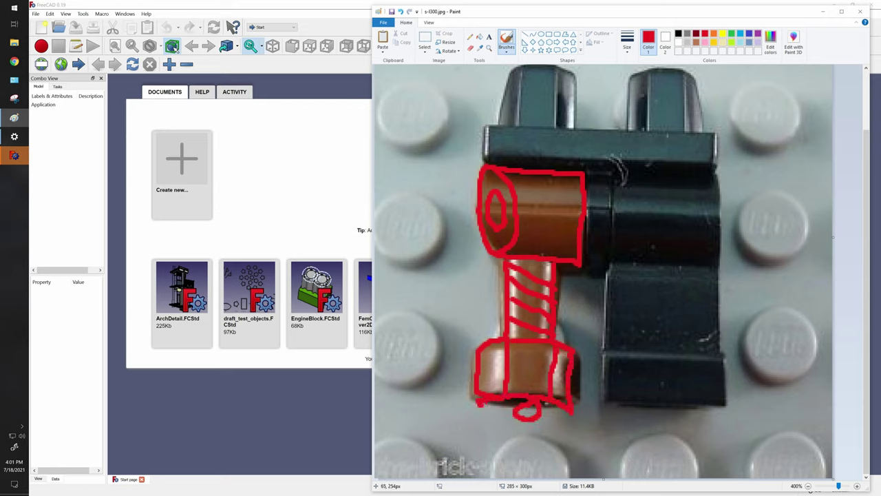
pyautogui.moveTo(480, 405)
pyautogui.mouseDown()
pyautogui.moveTo(551, 430)
pyautogui.moveTo(579, 412)
pyautogui.mouseUp()
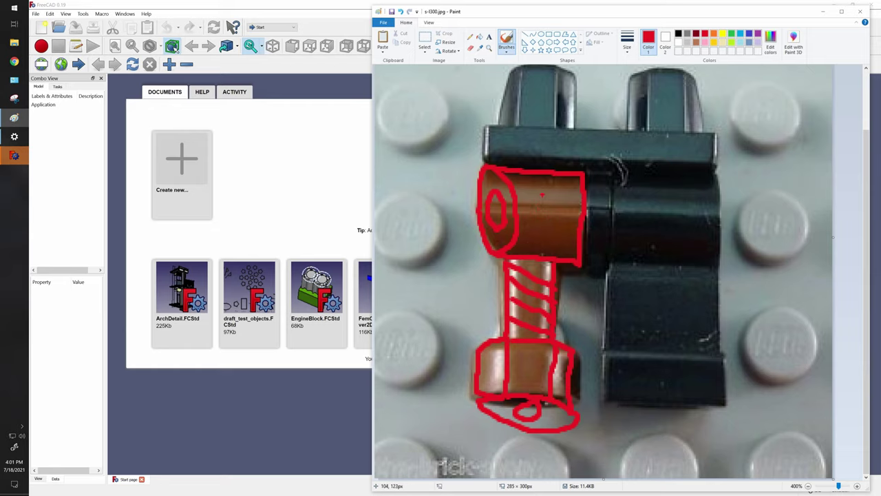
pyautogui.hotkey('alt', 'Tab')
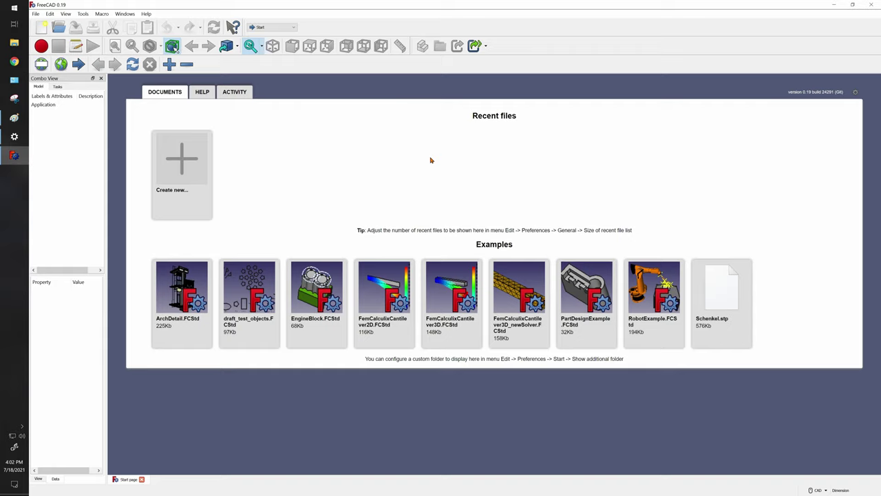
# Create a new document and add a body in the Part Design workbench.
pyautogui.click(180, 177)
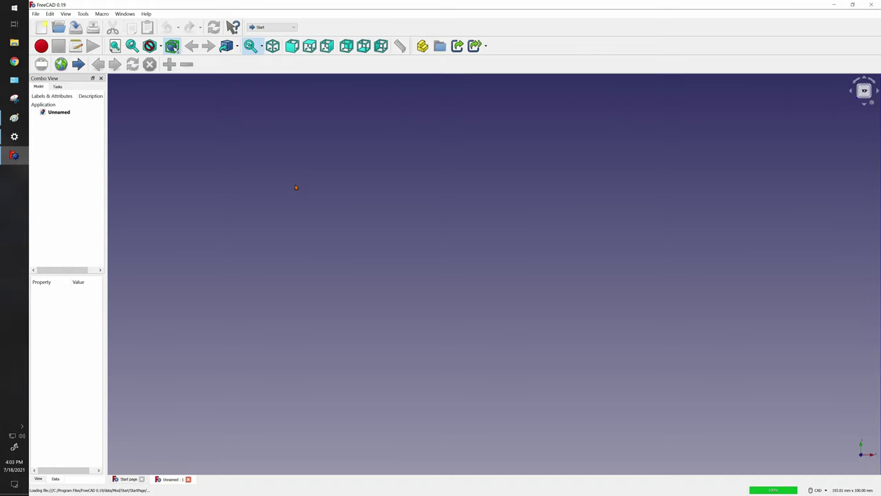
pyautogui.click(283, 28)
pyautogui.click(282, 107)
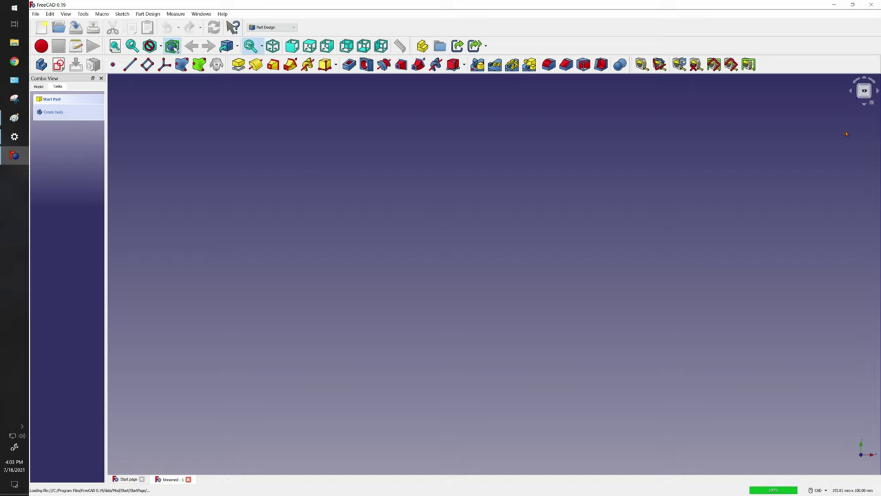
pyautogui.click(53, 112)
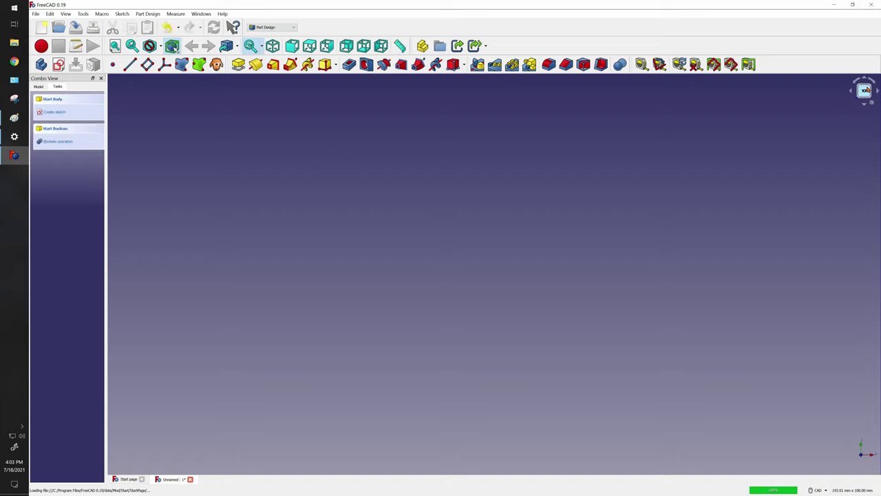
# Open a new sketch in the body on the XY_Plane.
pyautogui.click(62, 114)
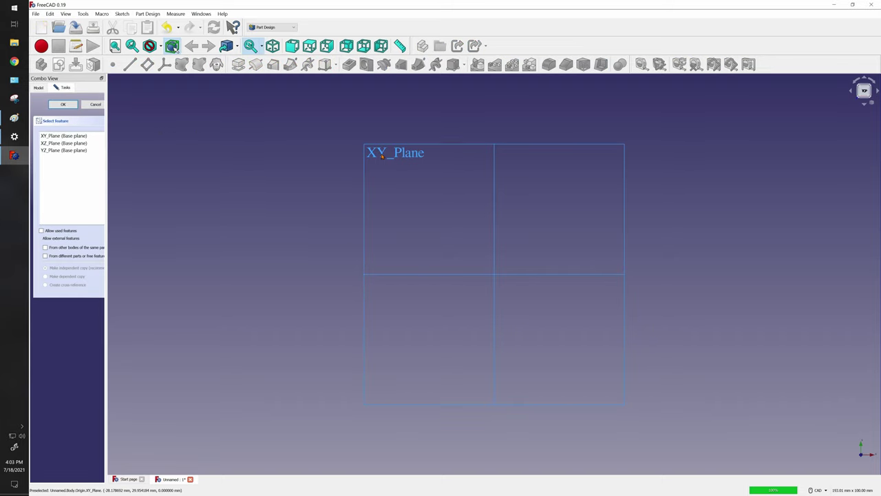
pyautogui.click(382, 156)
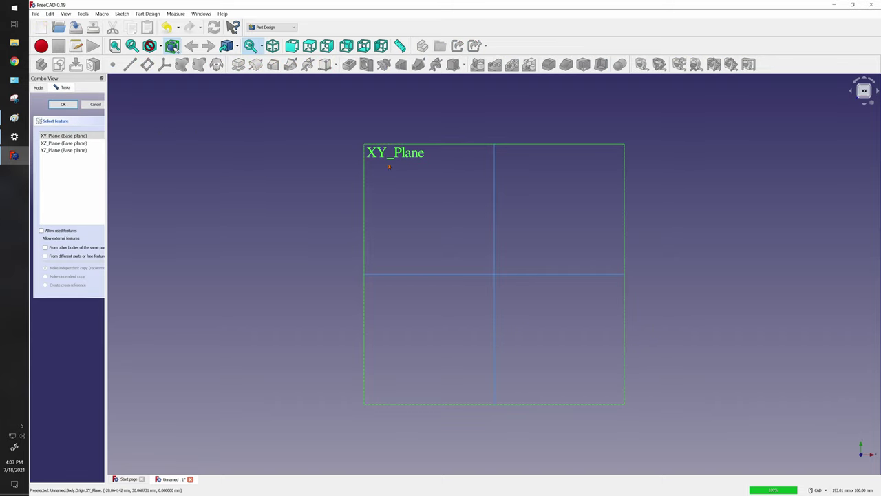
pyautogui.click(73, 106)
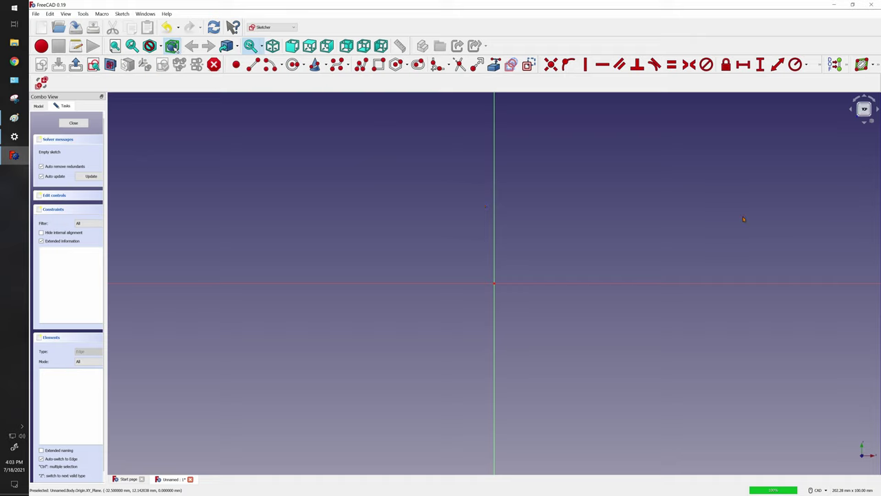
# Draw a circle centred on the sketch origin.
pyautogui.click(292, 64)
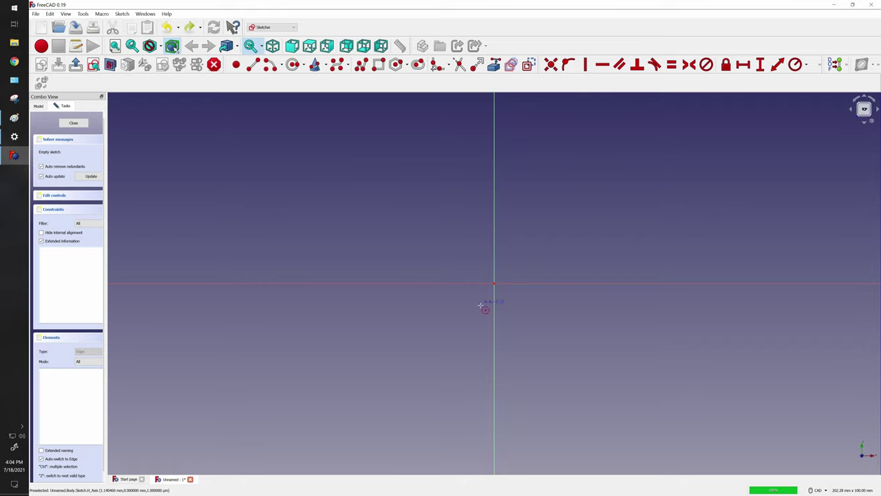
pyautogui.click(496, 285)
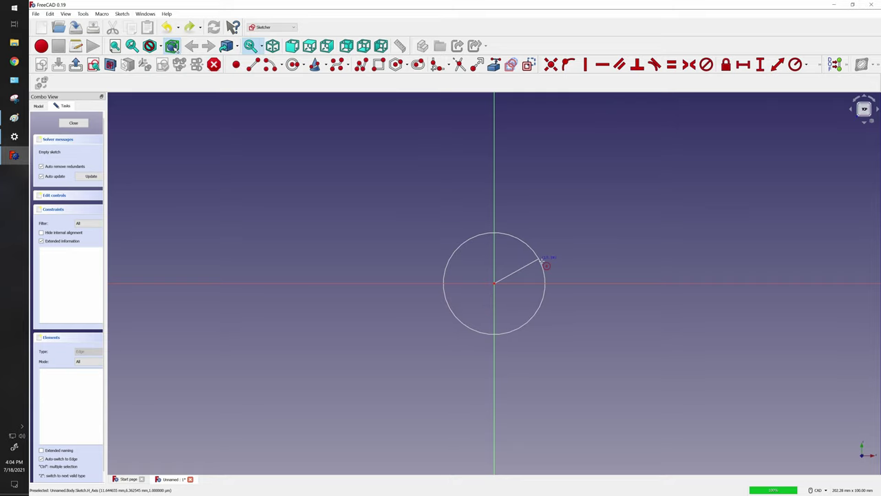
pyautogui.click(544, 260)
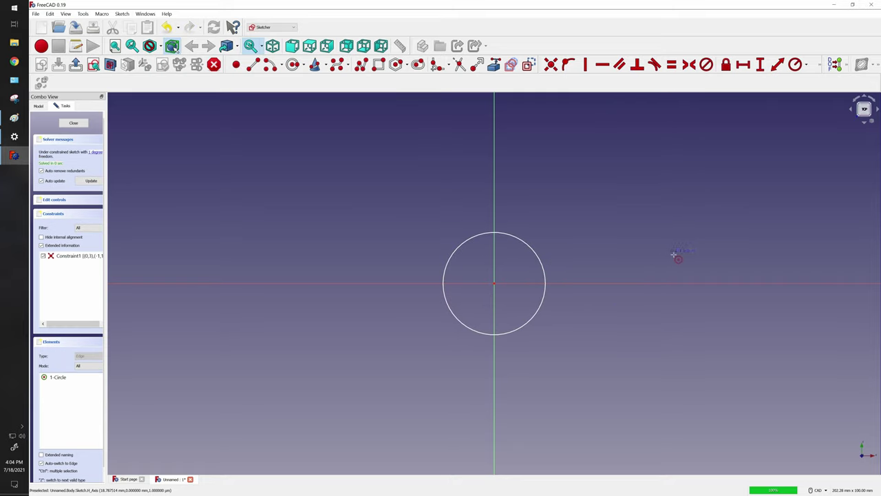
# Constrain the circle's diameter to 3.2 mm and close the sketch.
pyautogui.click(806, 64)
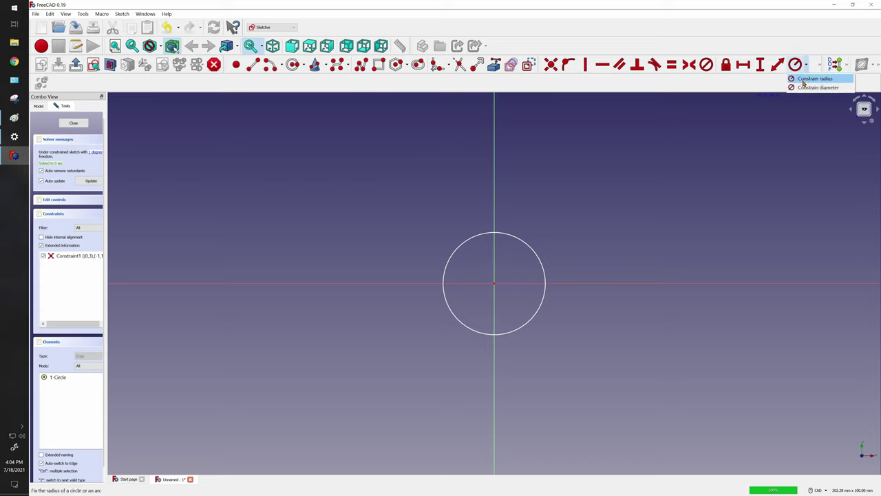
pyautogui.click(809, 86)
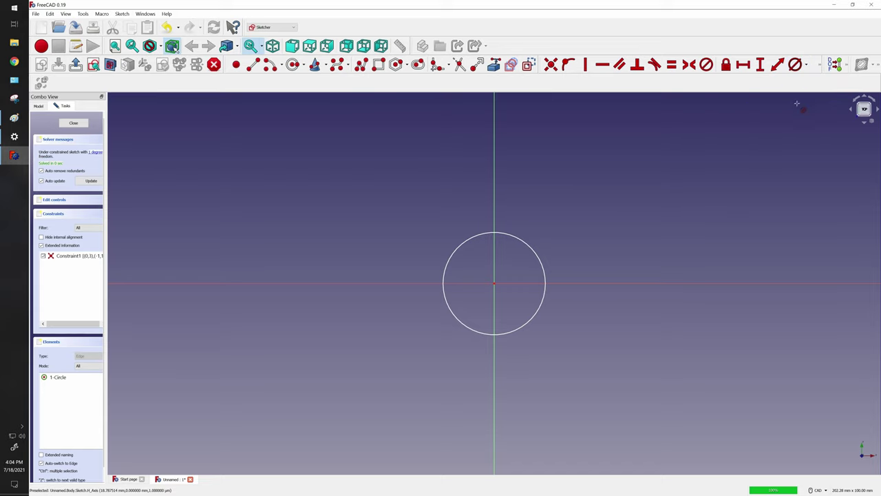
pyautogui.click(541, 258)
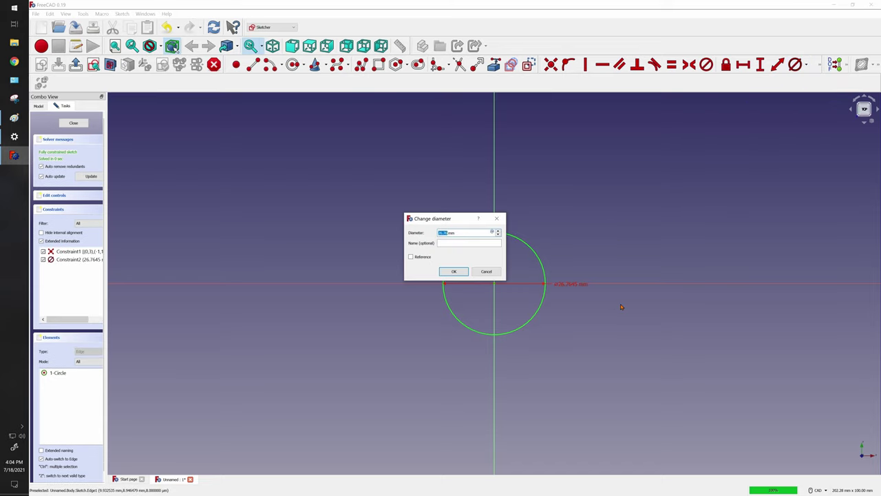
pyautogui.write('1')
pyautogui.press('Return')
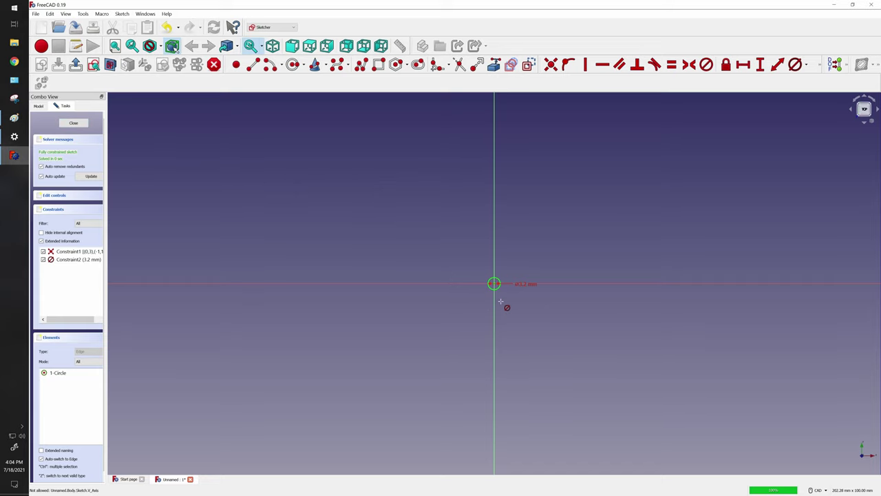
pyautogui.click(79, 124)
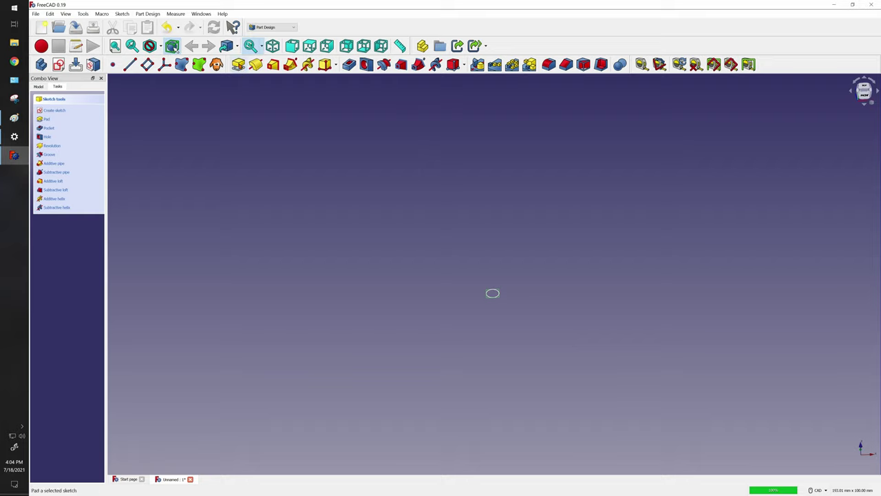
# Pad the circle and show the body's Origin planes to check its orientation.
pyautogui.click(238, 65)
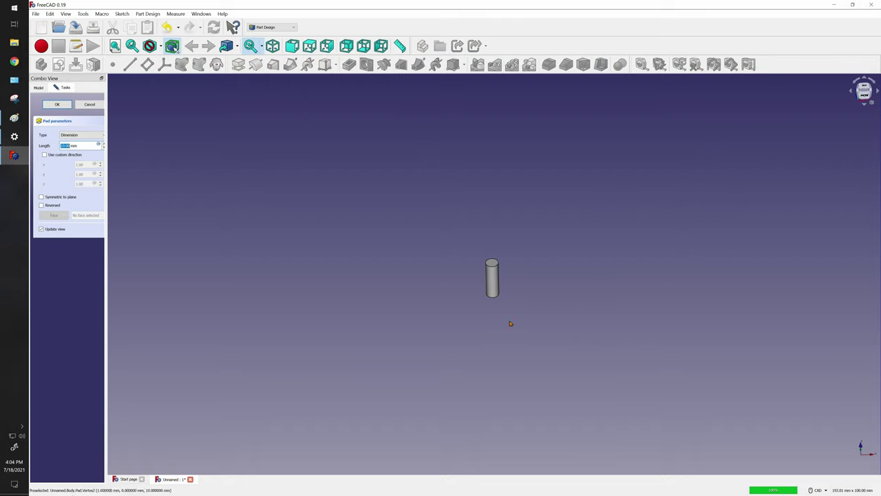
pyautogui.moveTo(106, 168); pyautogui.dragTo(150, 167)
pyautogui.click(36, 87)
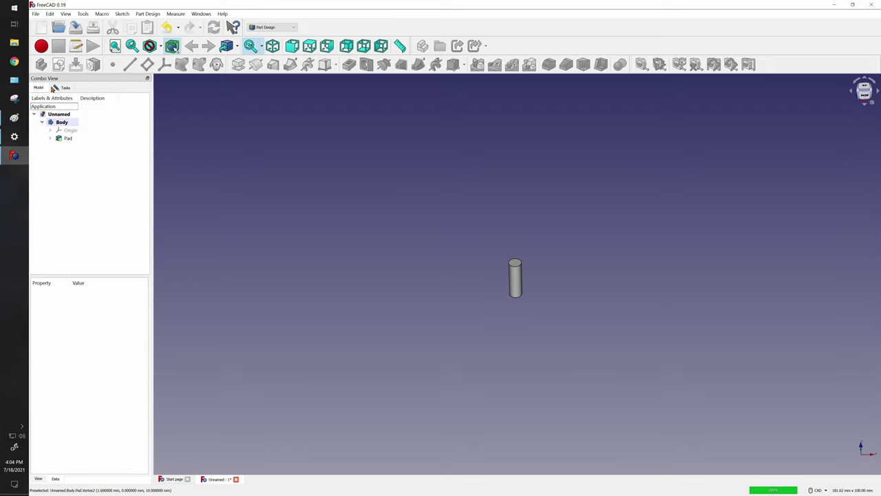
pyautogui.click(52, 130)
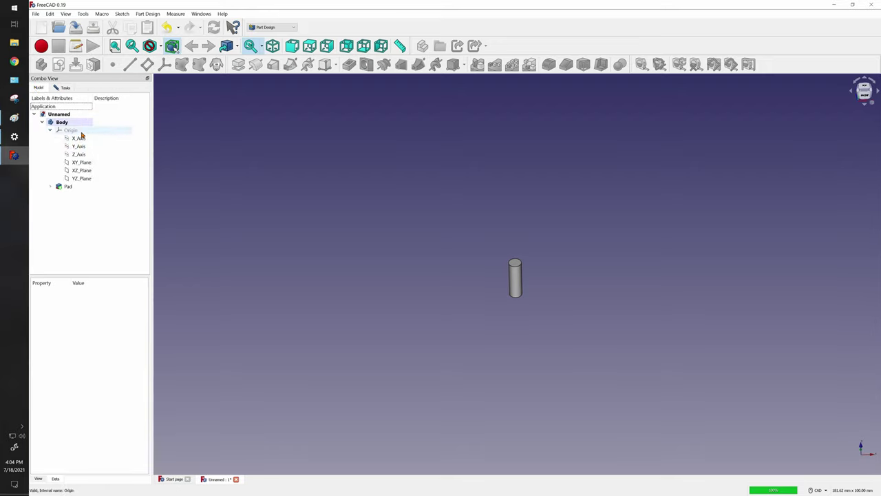
pyautogui.click(80, 131)
pyautogui.press('space')
pyautogui.moveTo(521, 325); pyautogui.dragTo(577, 311, button='middle')
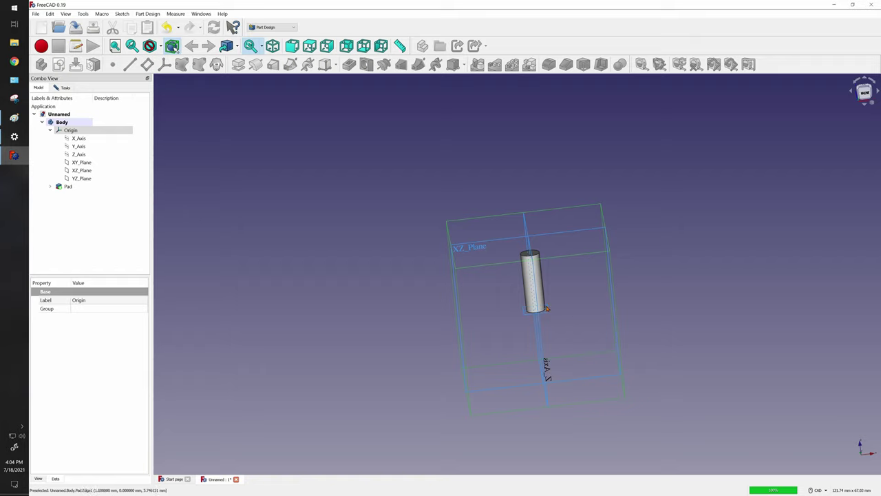
# Reverse the 10 mm pad's direction and hide the origin planes again.
pyautogui.click(62, 87)
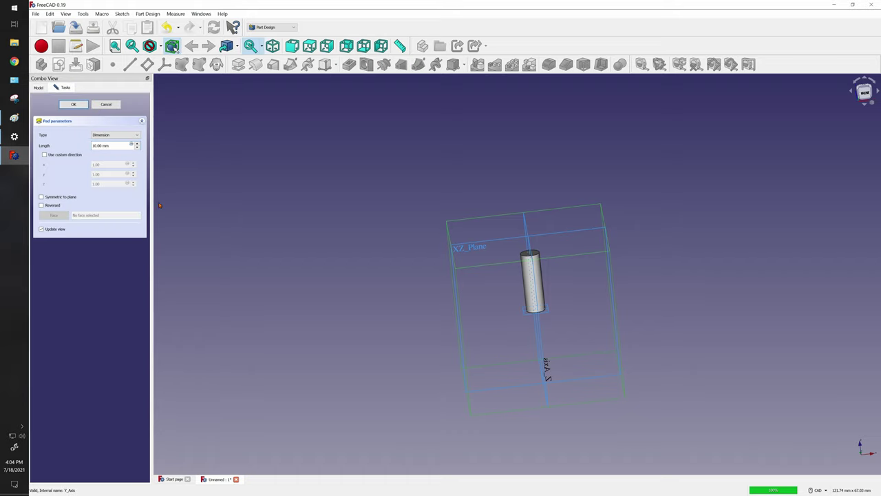
pyautogui.click(41, 206)
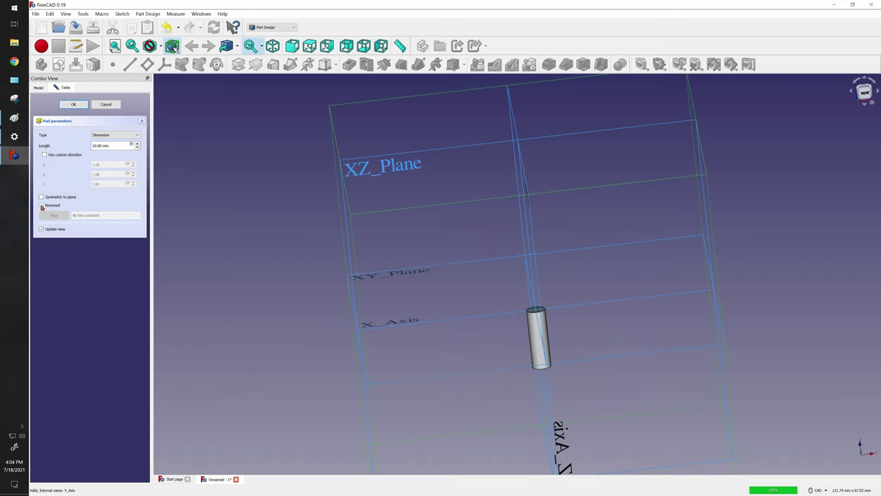
pyautogui.moveTo(439, 277); pyautogui.dragTo(475, 303, button='middle')
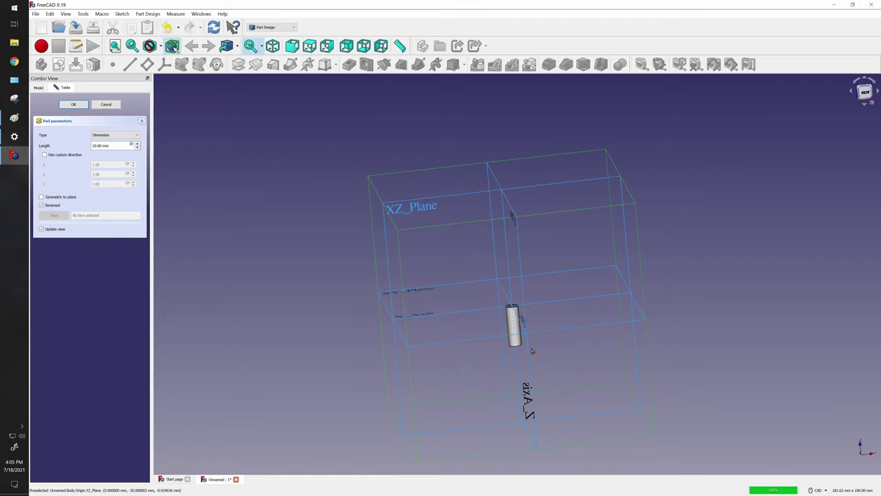
pyautogui.press('Return')
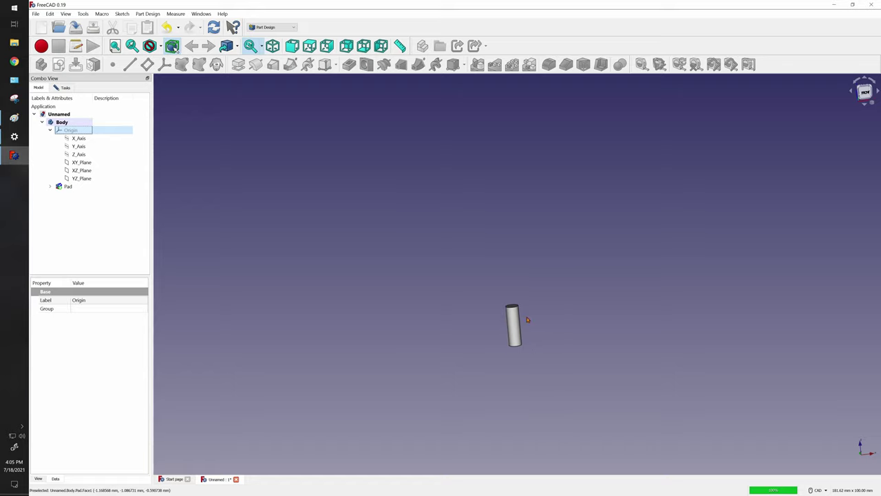
pyautogui.click(58, 88)
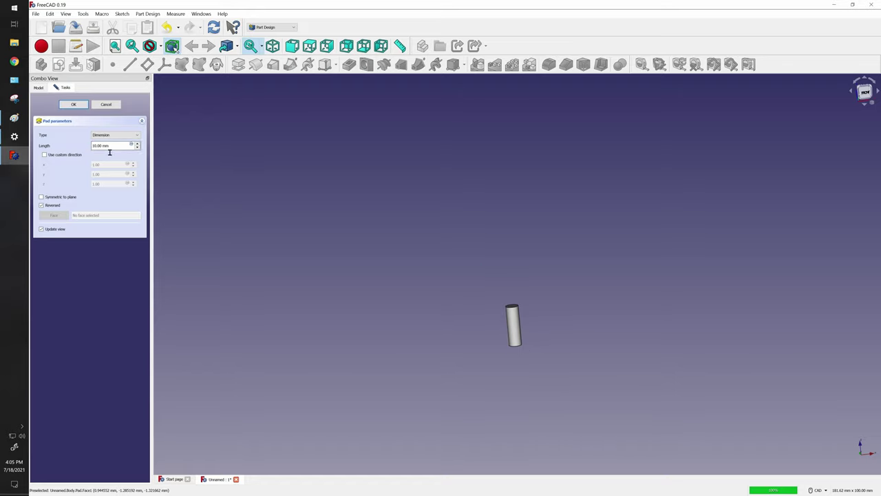
pyautogui.click(15, 118)
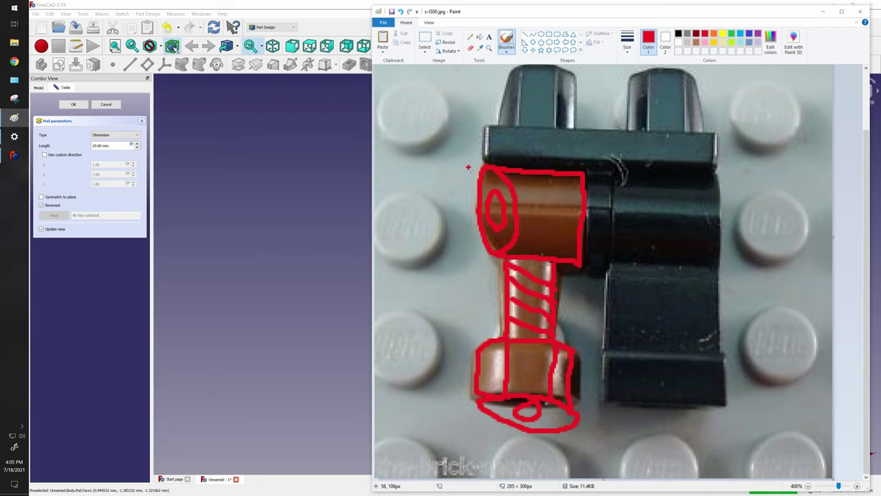
# Draw a red bracket beside the peg's head and label it 3.5.
pyautogui.moveTo(472, 166)
pyautogui.mouseDown()
pyautogui.moveTo(435, 241)
pyautogui.moveTo(471, 256)
pyautogui.mouseUp()
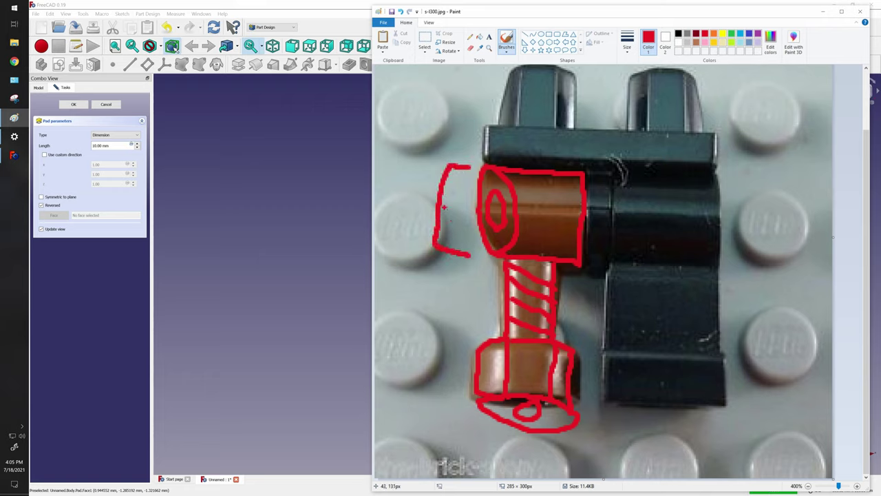
pyautogui.moveTo(442, 207); pyautogui.dragTo(473, 208)
pyautogui.moveTo(398, 168)
pyautogui.mouseDown()
pyautogui.moveTo(404, 180)
pyautogui.moveTo(435, 178)
pyautogui.moveTo(424, 186)
pyautogui.mouseUp()
pyautogui.click(406, 185)
pyautogui.click(416, 183)
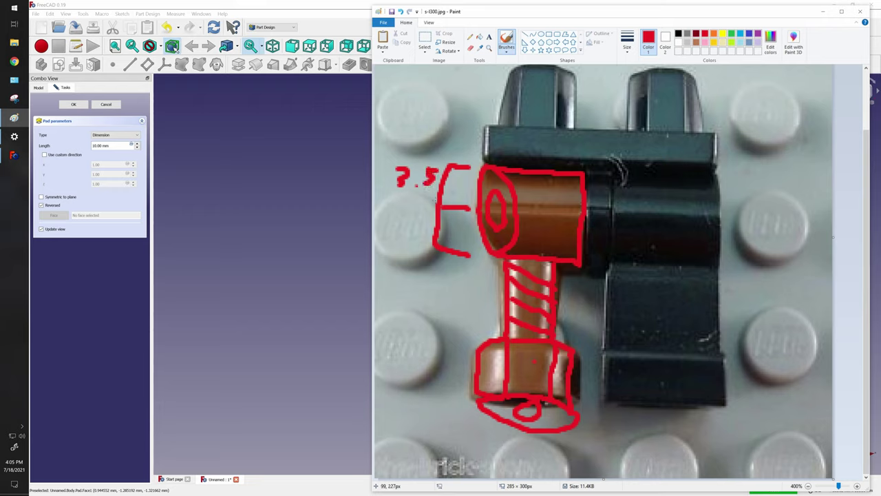
# Mark the nut end's span with red ticks and label it 3.2.
pyautogui.moveTo(459, 360); pyautogui.dragTo(439, 362)
pyautogui.moveTo(460, 413); pyautogui.dragTo(431, 413)
pyautogui.moveTo(385, 390)
pyautogui.mouseDown()
pyautogui.moveTo(398, 380)
pyautogui.moveTo(394, 410)
pyautogui.mouseUp()
pyautogui.click(413, 405)
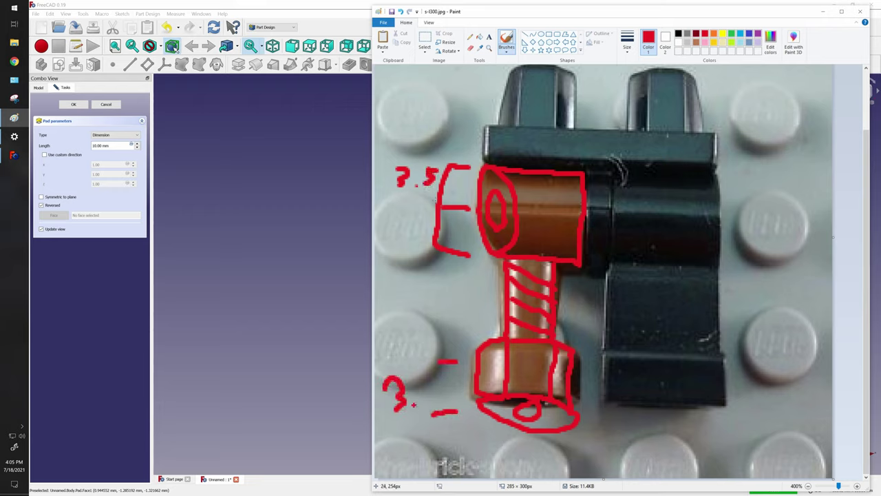
pyautogui.moveTo(422, 381); pyautogui.dragTo(447, 406)
# Draw a bracket along the whole peg height and label it 14.72.
pyautogui.moveTo(597, 167)
pyautogui.mouseDown()
pyautogui.moveTo(641, 169)
pyautogui.moveTo(645, 355)
pyautogui.moveTo(639, 425)
pyautogui.moveTo(598, 425)
pyautogui.mouseUp()
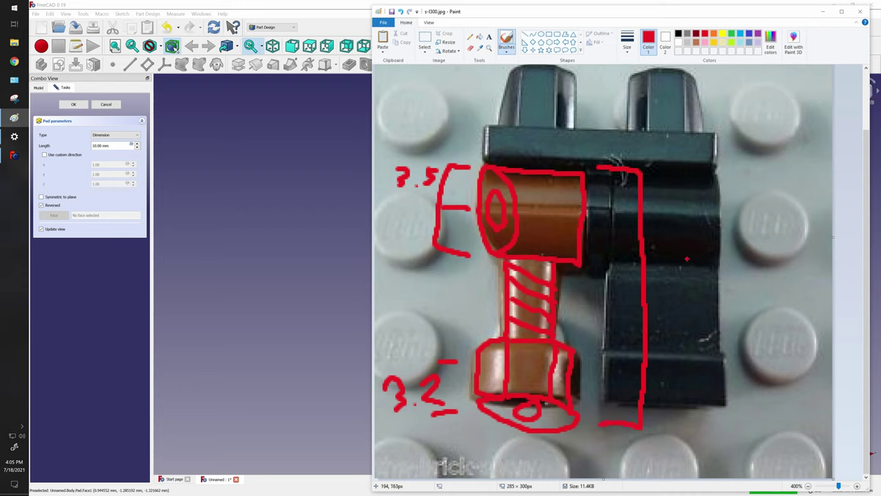
pyautogui.moveTo(687, 259)
pyautogui.mouseDown()
pyautogui.moveTo(691, 293)
pyautogui.moveTo(707, 279)
pyautogui.mouseUp()
pyautogui.moveTo(716, 274); pyautogui.dragTo(717, 299)
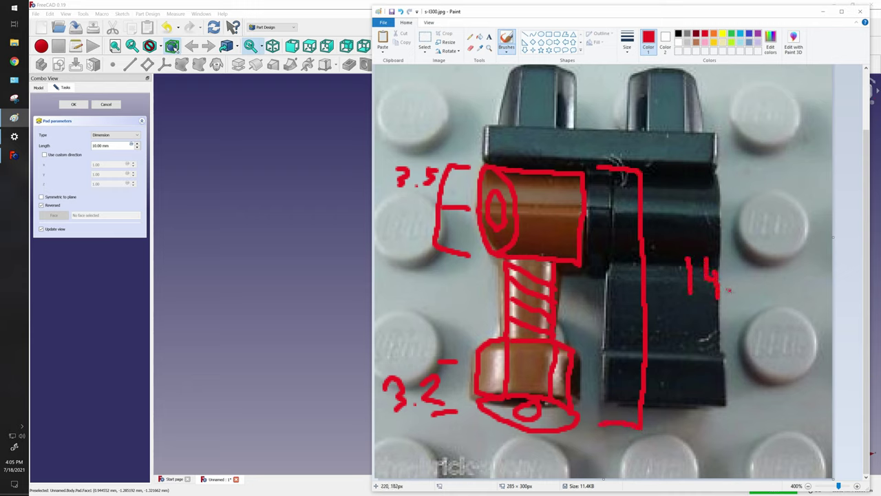
pyautogui.moveTo(747, 271)
pyautogui.mouseDown()
pyautogui.moveTo(758, 300)
pyautogui.moveTo(819, 305)
pyautogui.mouseUp()
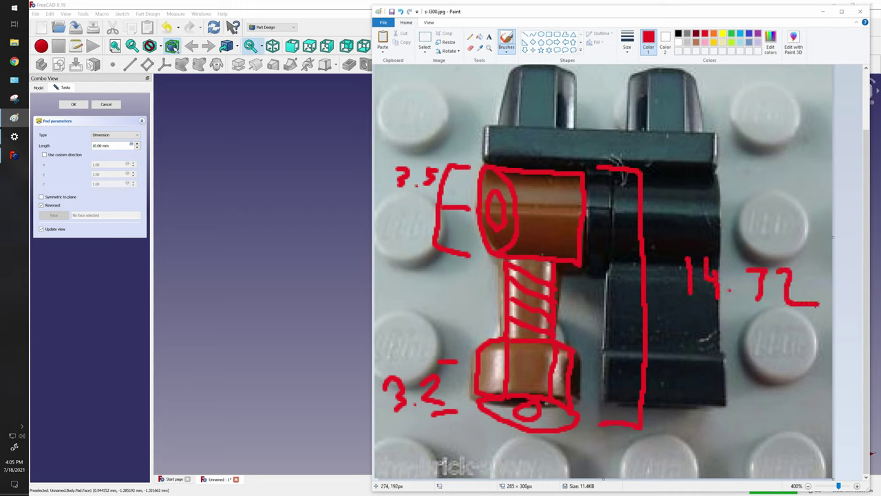
# Enter 14.72mm - 3.5mm - 3.2mm as the Pad length expression, giving 8.02 mm.
pyautogui.click(131, 145)
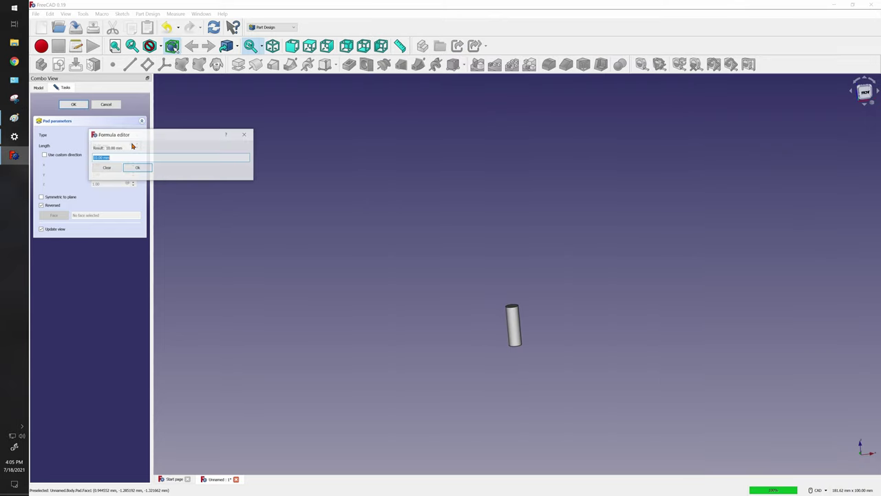
pyautogui.write('14.72')
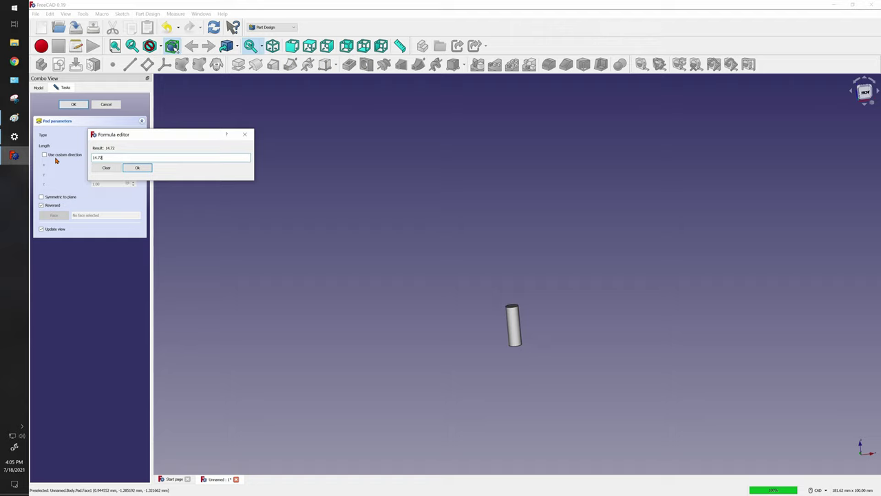
pyautogui.write('mm +')
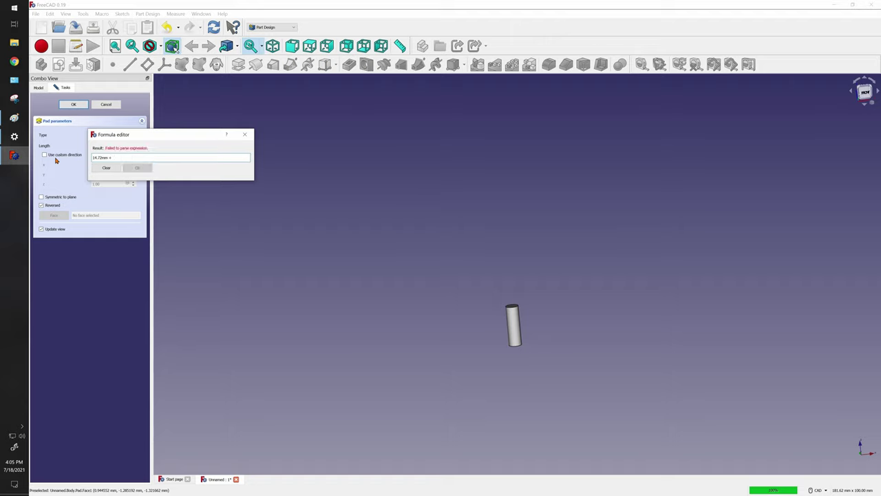
pyautogui.press('BackSpace')
pyautogui.write('- 3.5')
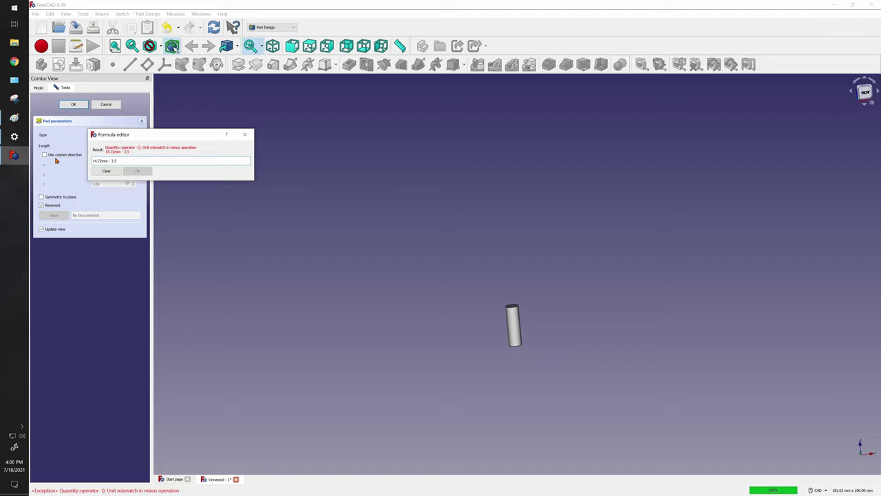
pyautogui.write('mm ')
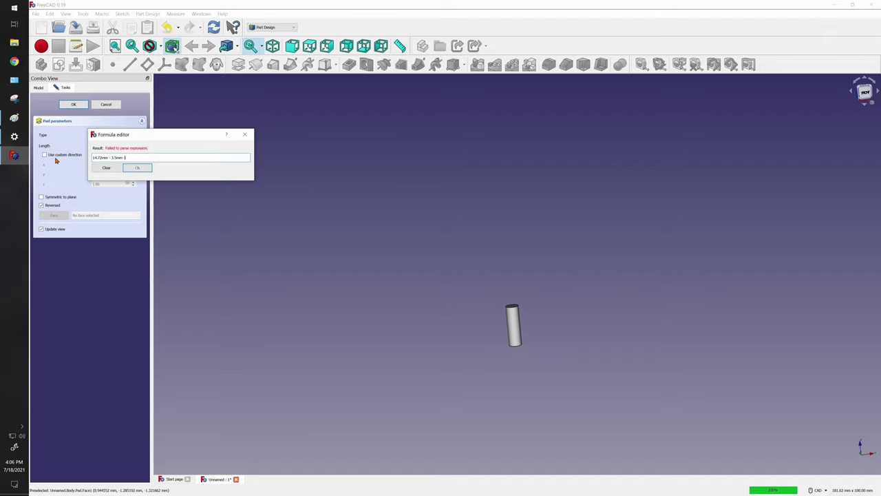
pyautogui.write('-3.2')
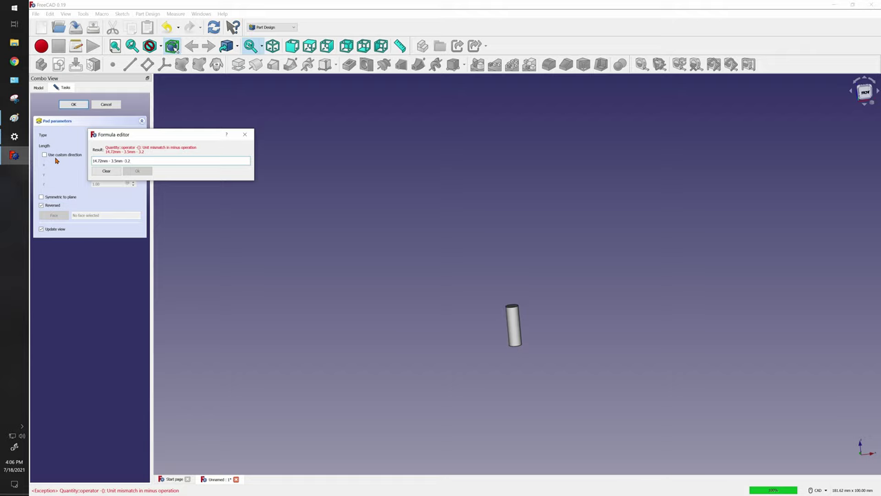
pyautogui.write('mm')
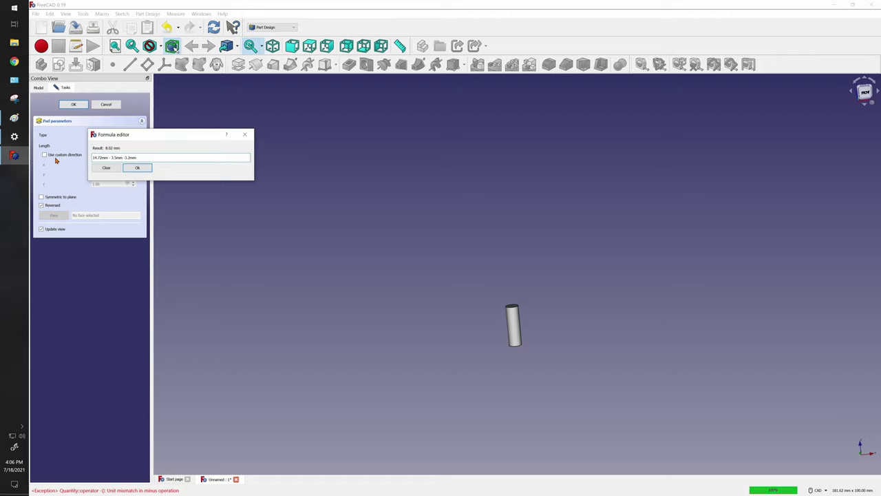
pyautogui.click(142, 168)
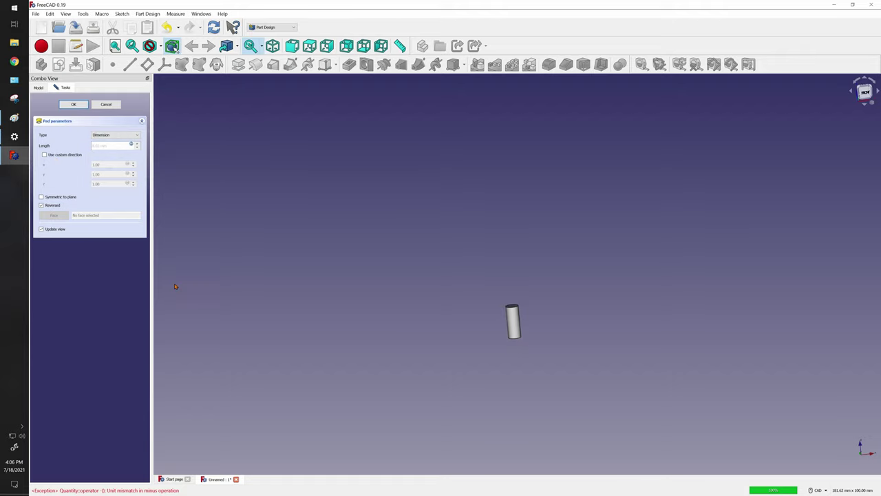
# Confirm the 8.02 mm pad, switch to front view and start a new sketch.
pyautogui.click(73, 106)
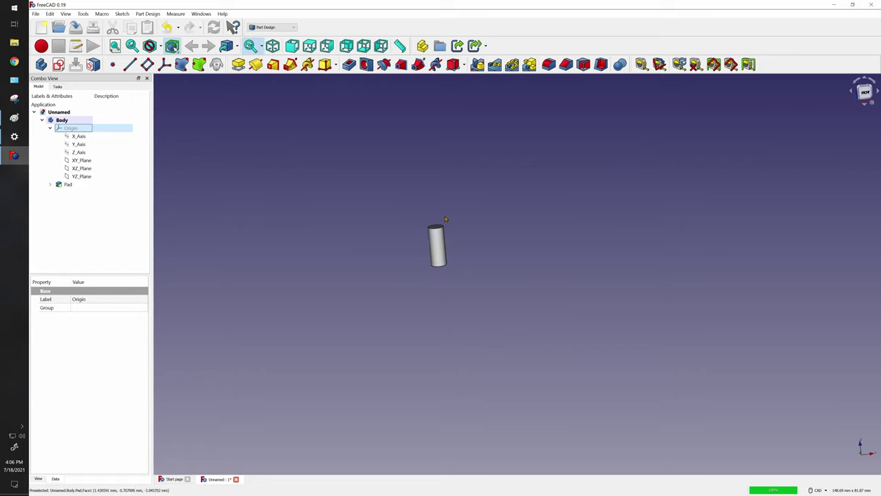
pyautogui.click(865, 92)
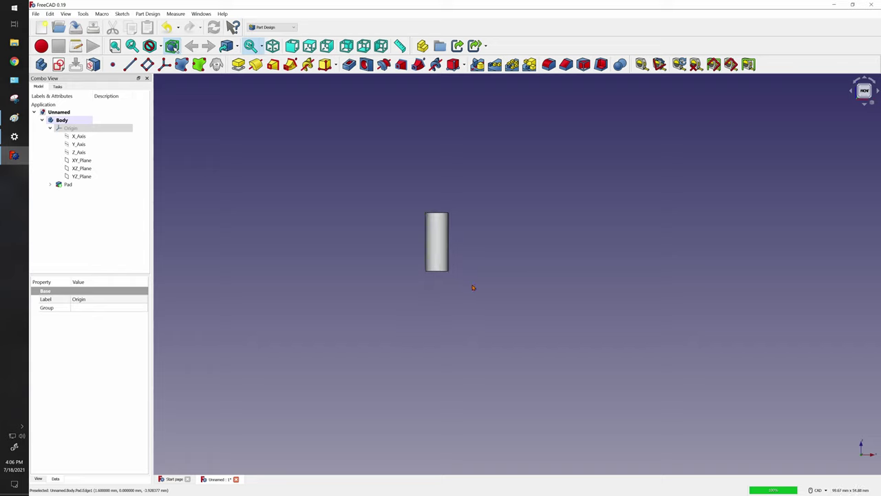
pyautogui.click(58, 64)
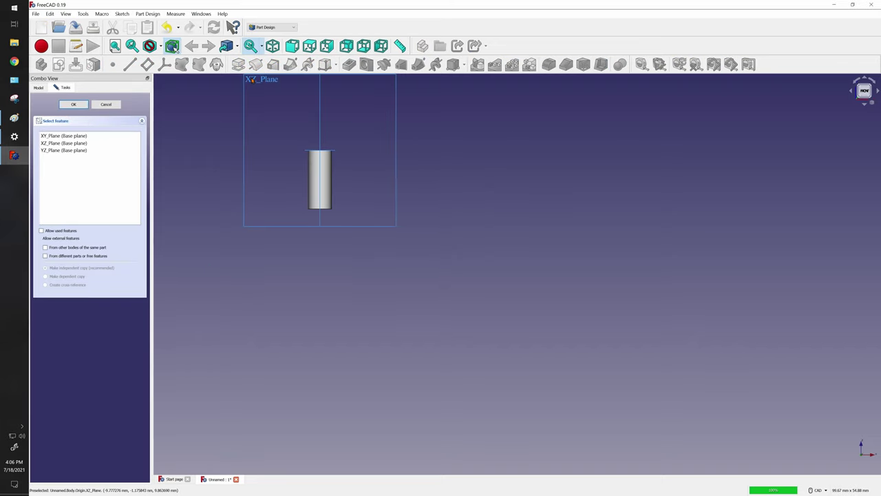
# On the XZ_Plane, sketch a small rectangle beside the cylinder's lower end using a section view.
pyautogui.click(251, 82)
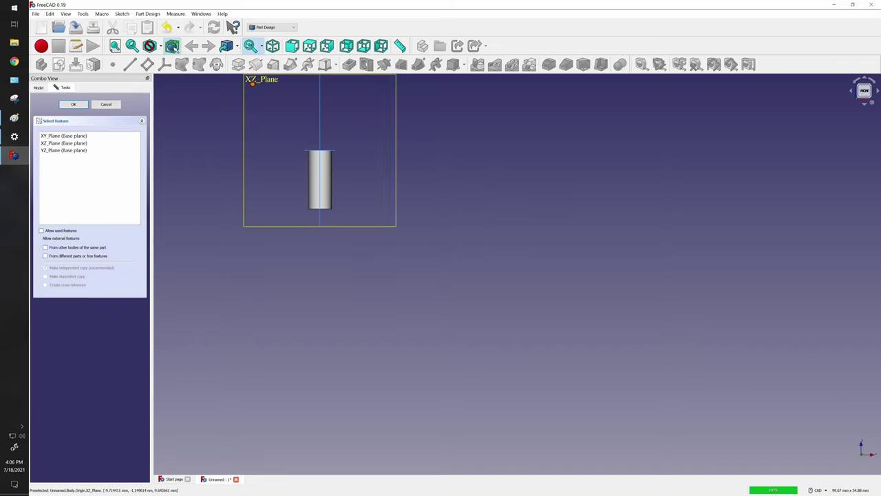
pyautogui.click(73, 104)
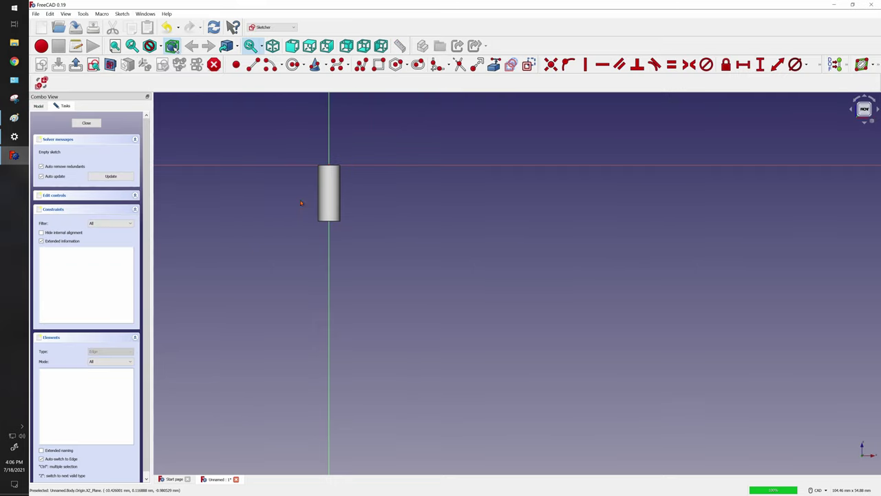
pyautogui.scroll(4, 292, 196)
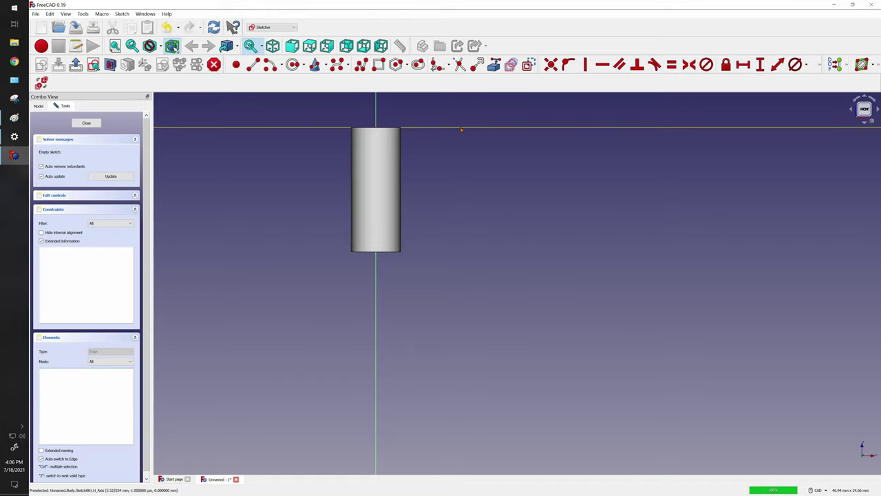
pyautogui.click(378, 64)
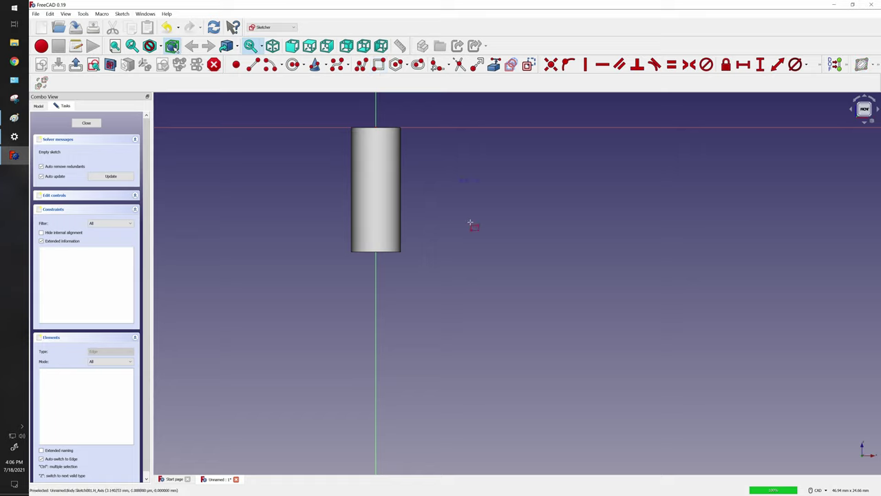
pyautogui.click(401, 219)
pyautogui.click(424, 241)
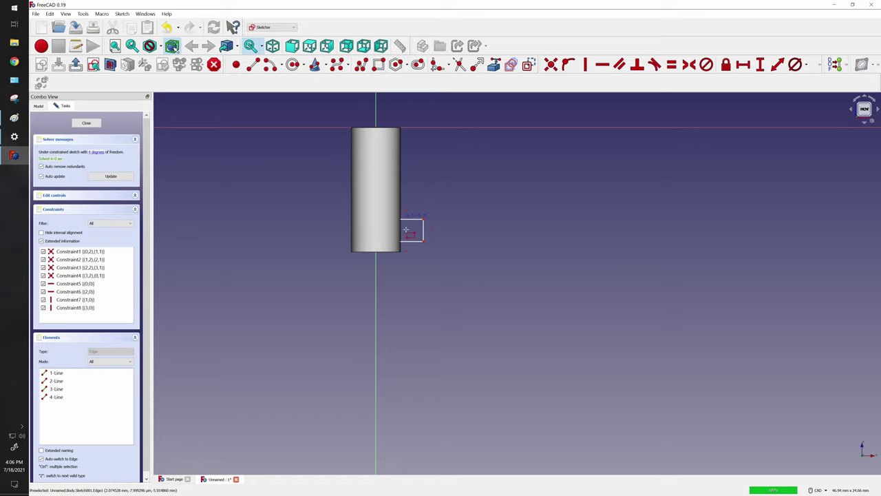
pyautogui.click(110, 65)
pyautogui.scroll(4, 415, 280)
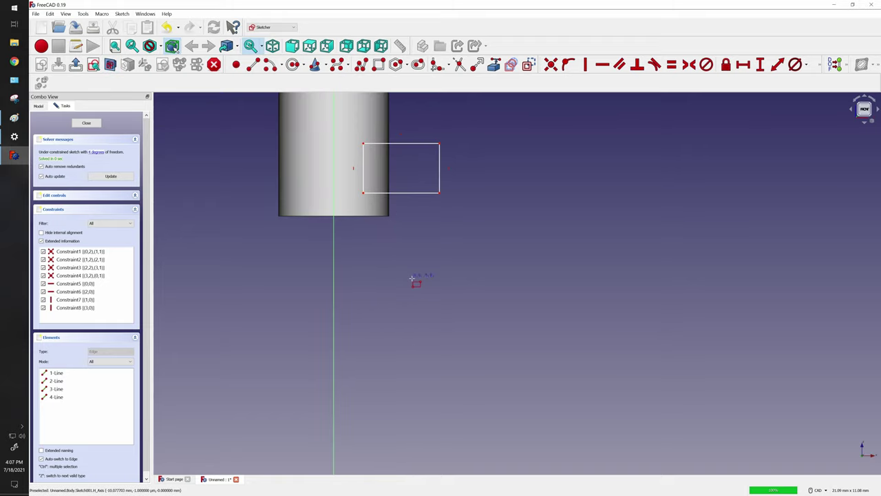
pyautogui.scroll(-3, 400, 221)
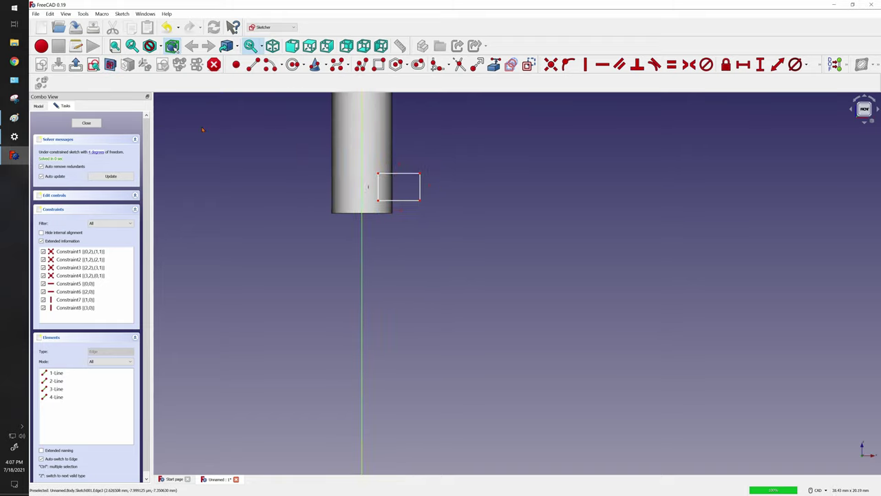
pyautogui.click(86, 123)
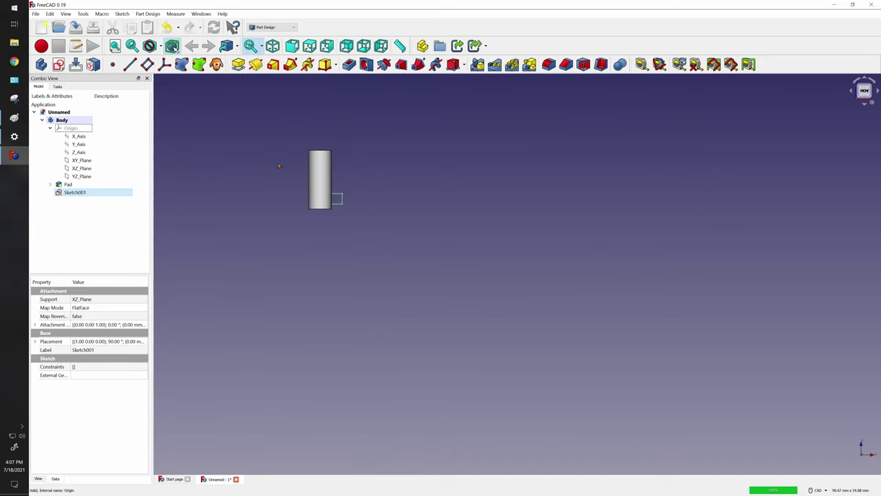
pyautogui.moveTo(272, 198); pyautogui.dragTo(380, 247, button='middle')
pyautogui.scroll(-2, 531, 287)
pyautogui.scroll(3, 531, 287)
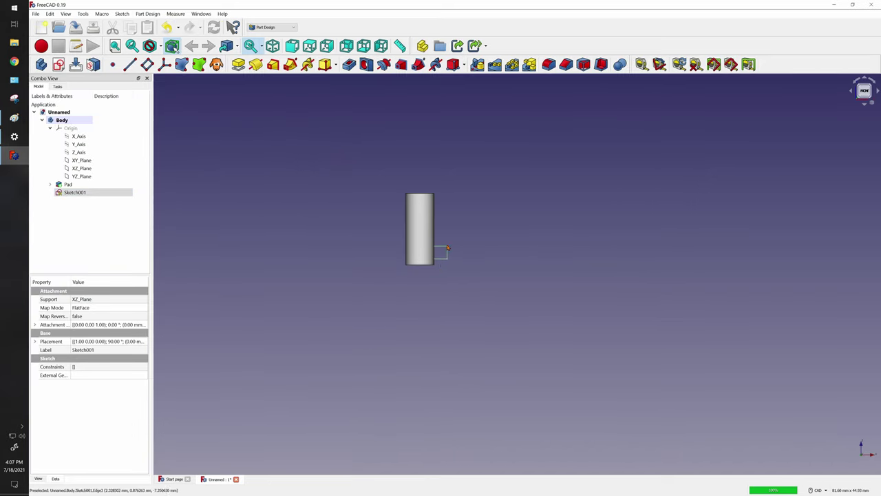
pyautogui.scroll(1, 340, 259)
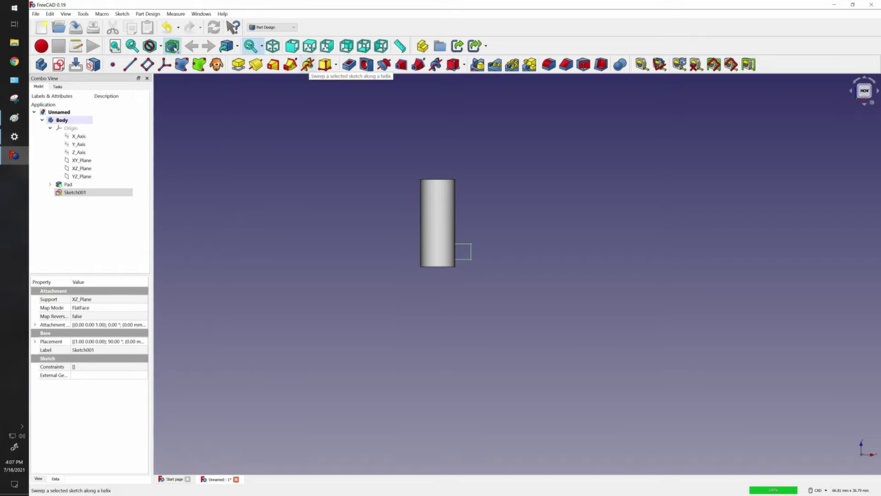
pyautogui.click(307, 64)
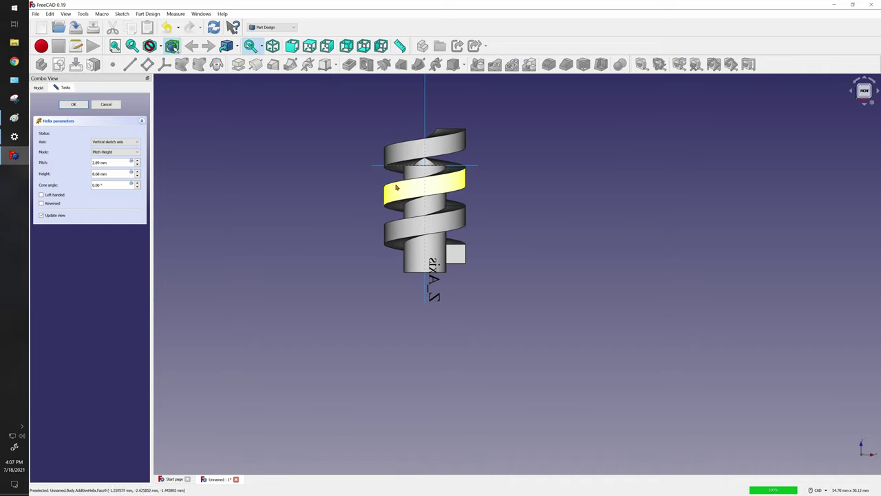
pyautogui.click(107, 105)
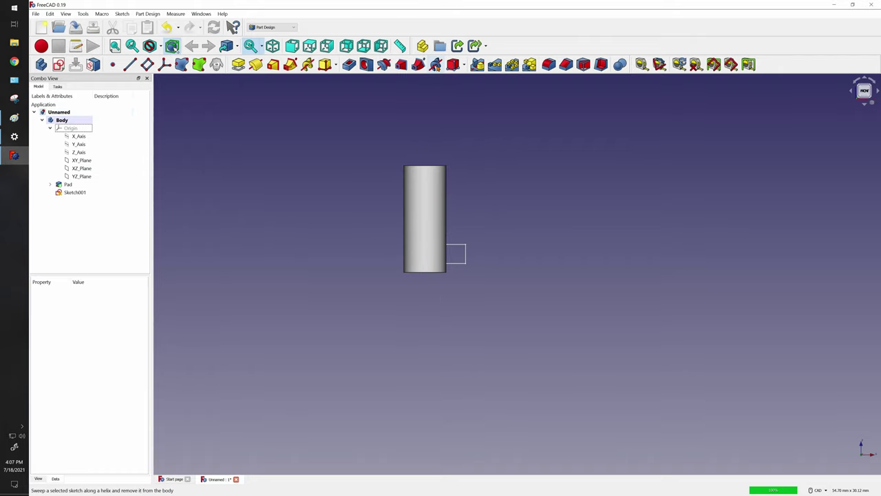
# Apply a subtractive helix (2.89 mm pitch, 8.68 mm height) from Sketch001 to the cylinder.
pyautogui.click(436, 64)
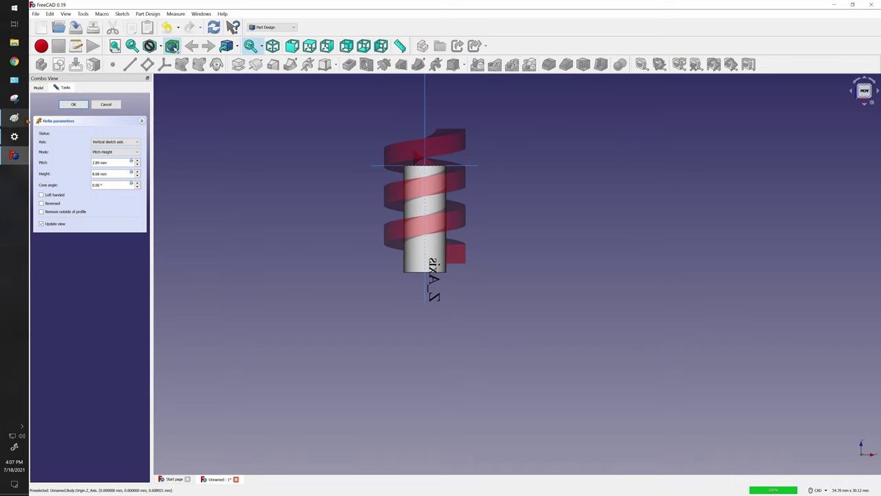
pyautogui.click(74, 105)
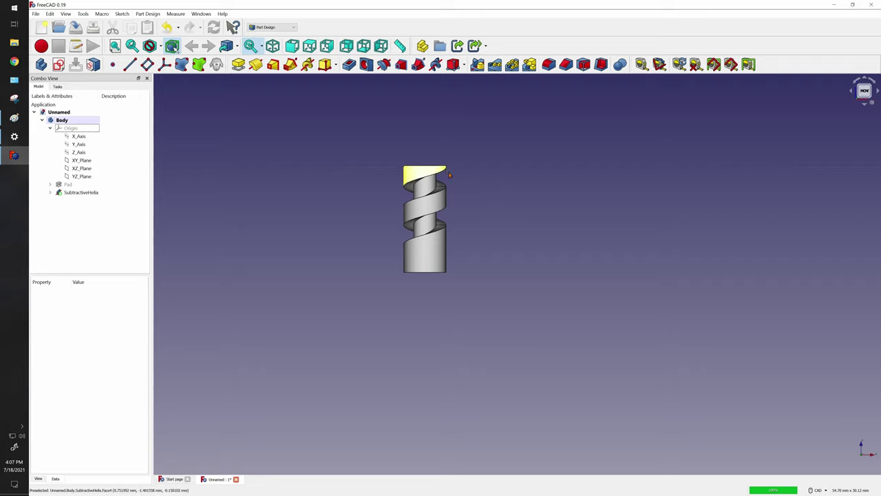
pyautogui.doubleClick(83, 192)
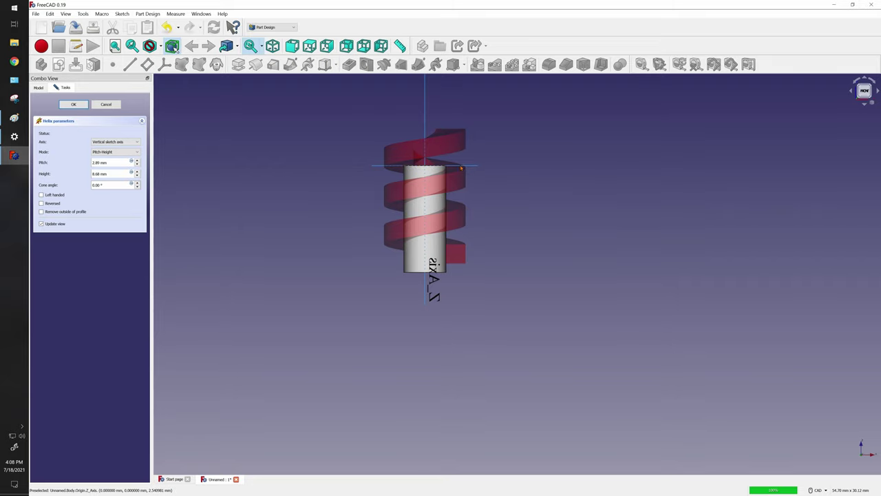
pyautogui.click(73, 104)
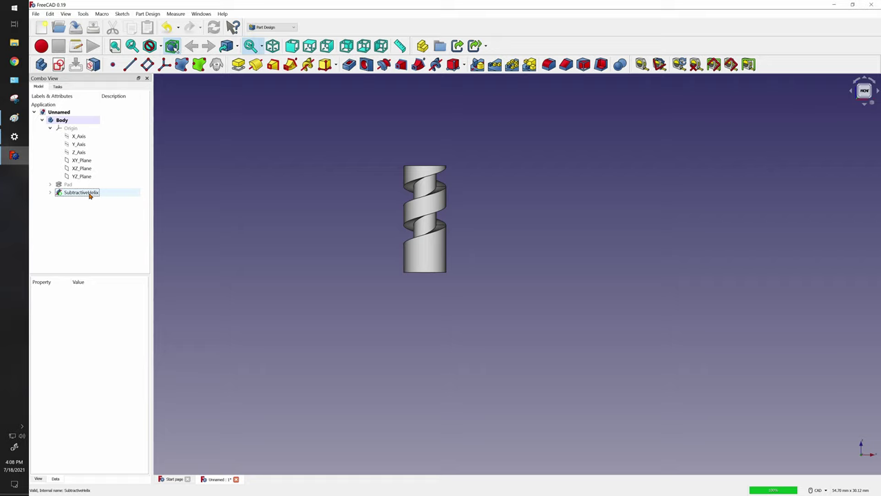
# Delete the SubtractiveHelix and reopen Sketch001 for editing.
pyautogui.click(65, 196)
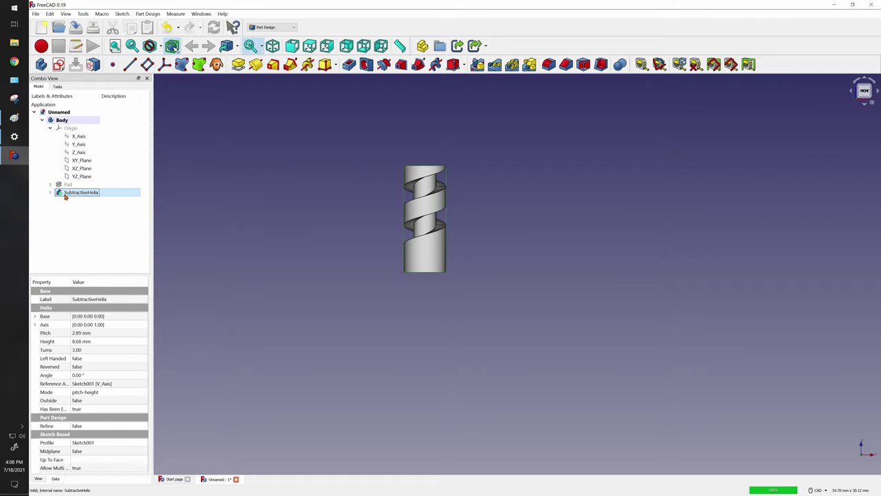
pyautogui.press('Delete')
pyautogui.click(77, 193)
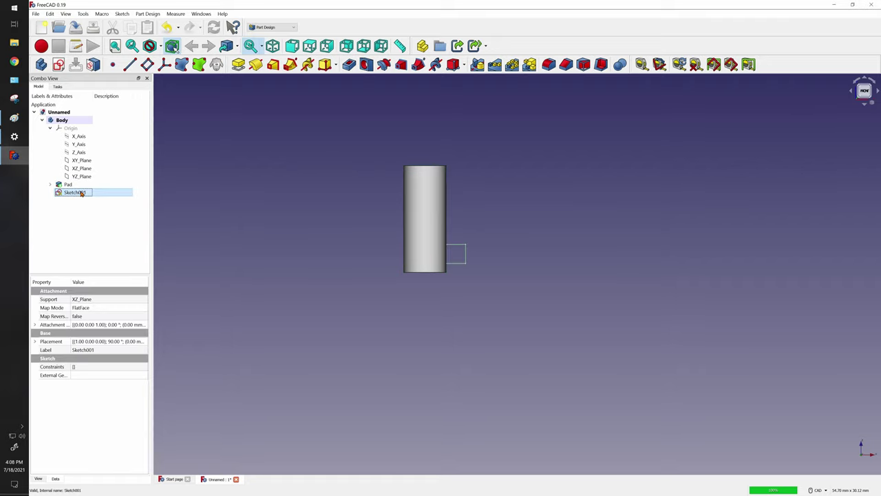
pyautogui.rightClick(82, 193)
pyautogui.click(103, 196)
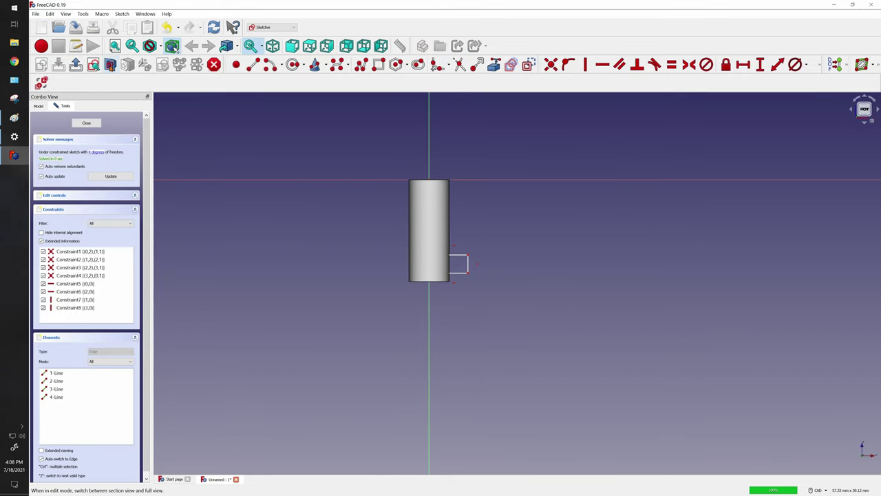
pyautogui.scroll(5, 453, 272)
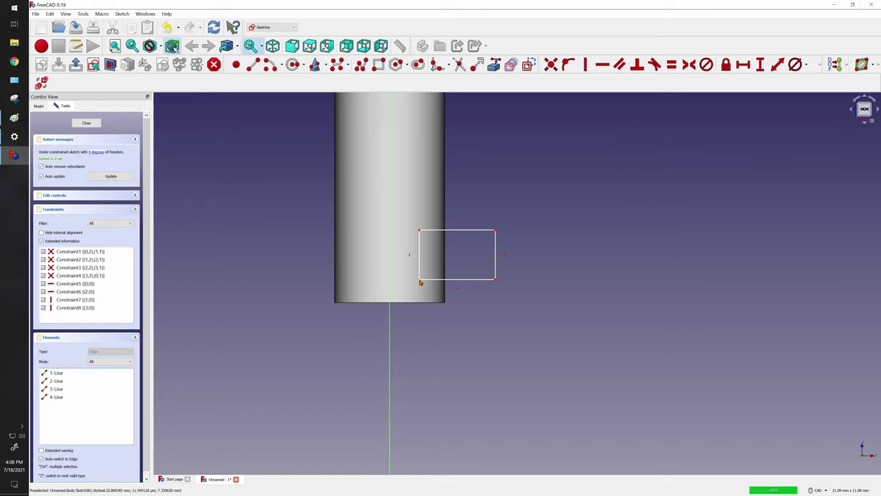
# Remove both horizontal constraints and drag the right corners to make a tapered trapezoid profile.
pyautogui.moveTo(420, 281); pyautogui.dragTo(429, 258)
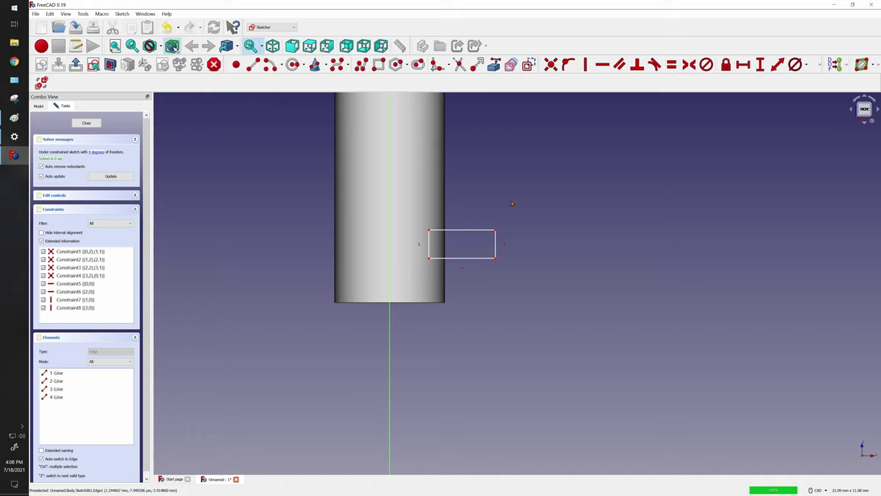
pyautogui.click(462, 270)
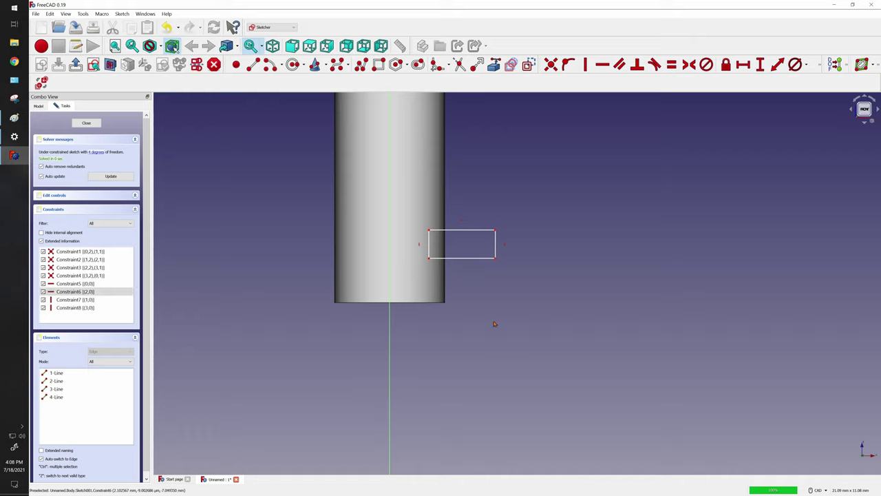
pyautogui.press('Delete')
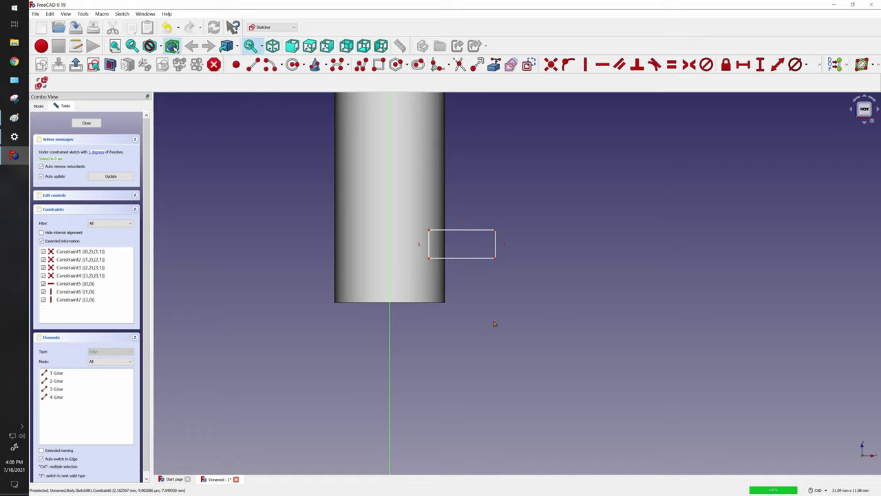
pyautogui.click(466, 224)
pyautogui.press('Delete')
pyautogui.moveTo(497, 234); pyautogui.dragTo(499, 181)
pyautogui.moveTo(500, 261); pyautogui.dragTo(496, 326)
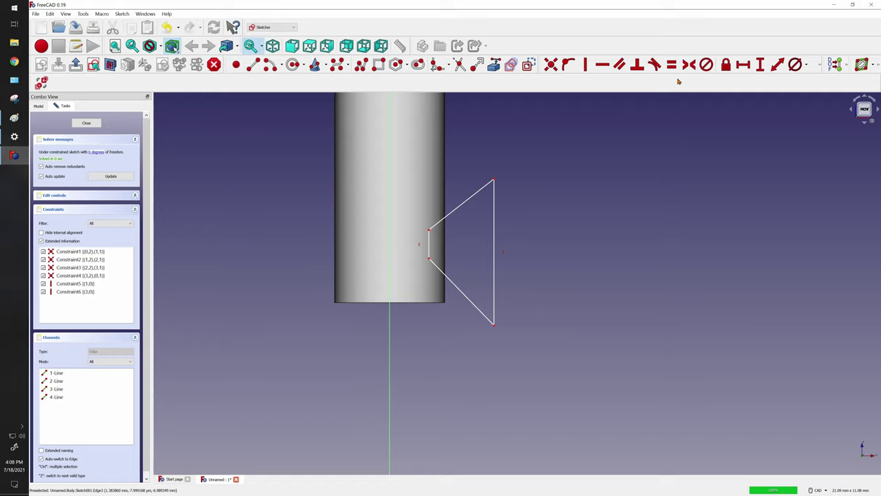
pyautogui.moveTo(825, 64); pyautogui.dragTo(785, 85)
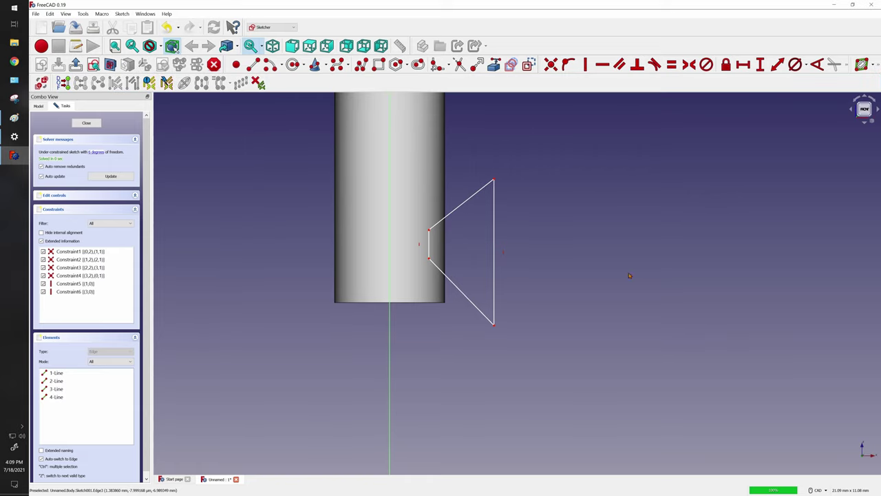
# Constrain the two slanted lines to 120° angles and place the angle labels near the short line.
pyautogui.click(816, 65)
pyautogui.click(440, 259)
pyautogui.click(431, 252)
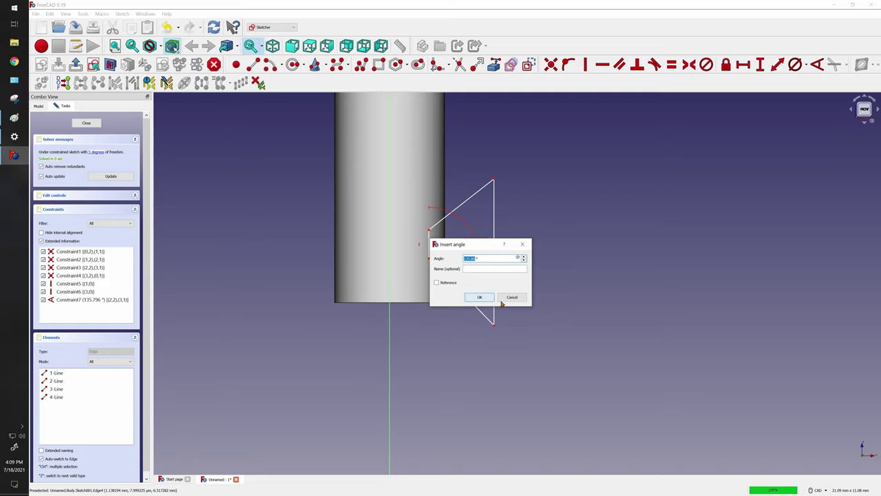
pyautogui.write('120')
pyautogui.press('Return')
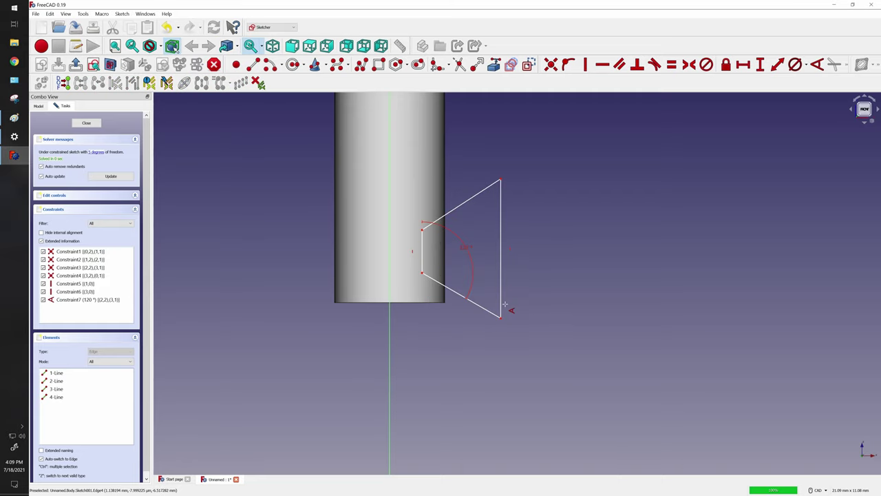
pyautogui.click(423, 248)
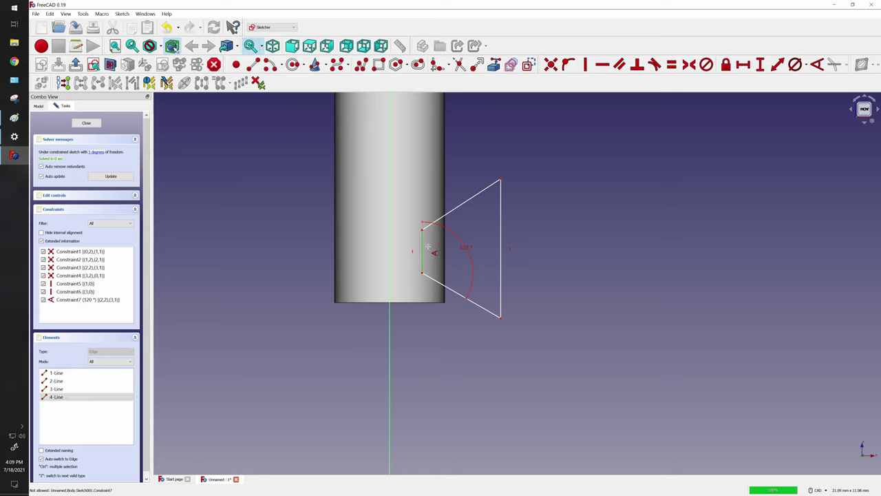
pyautogui.click(465, 208)
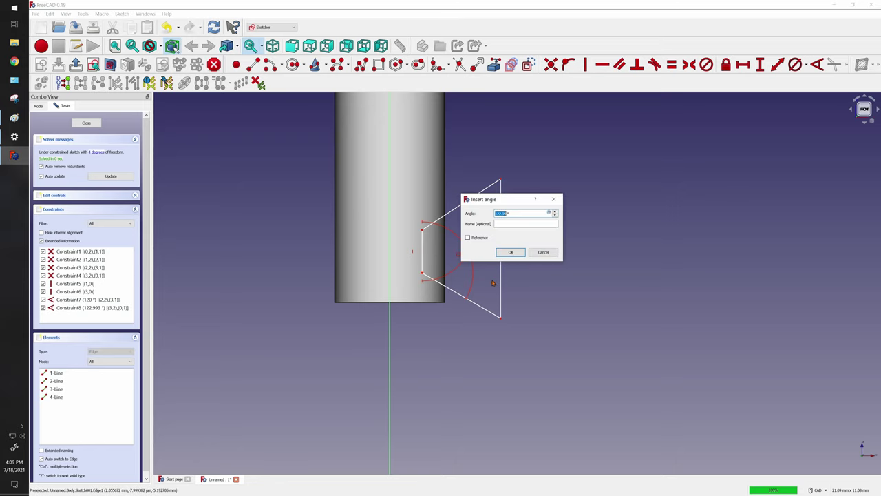
pyautogui.write('120')
pyautogui.press('Return')
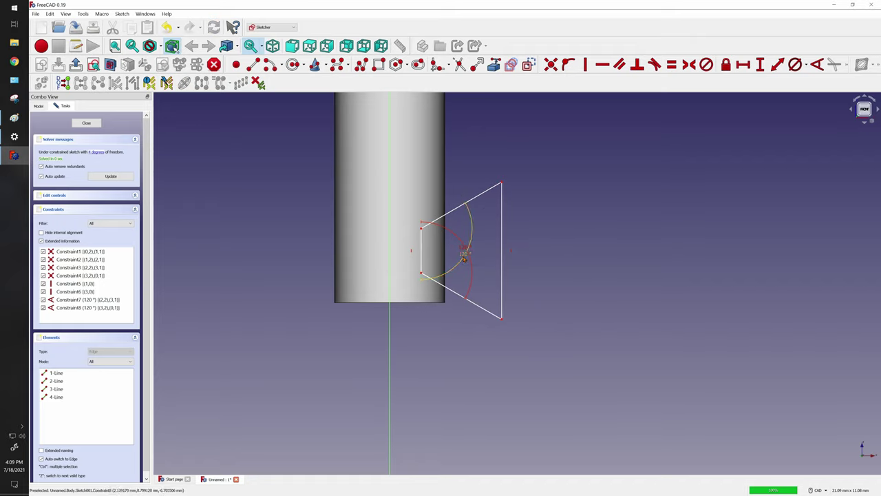
pyautogui.moveTo(464, 256); pyautogui.dragTo(438, 274)
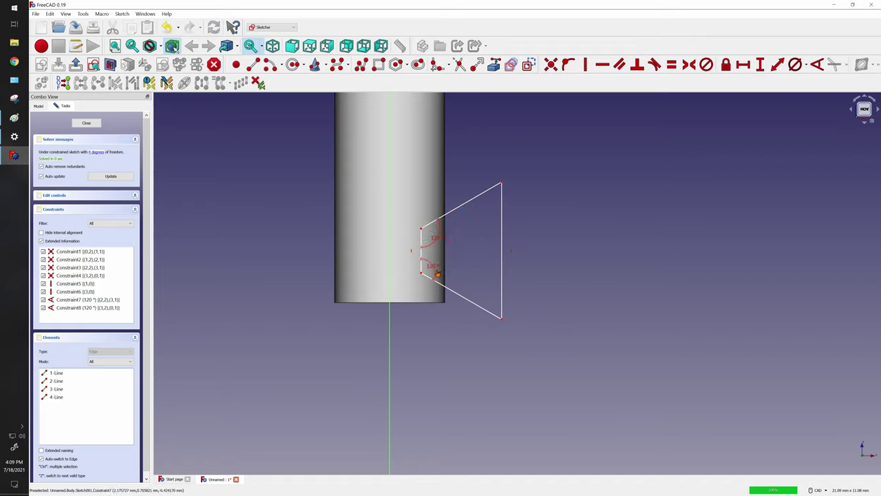
# Give the short vertical line a 0.8 mm length.
pyautogui.scroll(2, 472, 287)
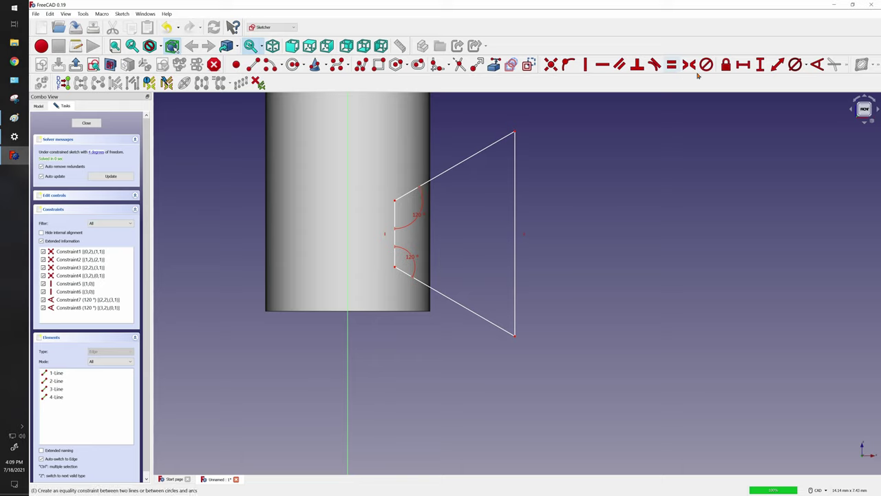
pyautogui.click(760, 64)
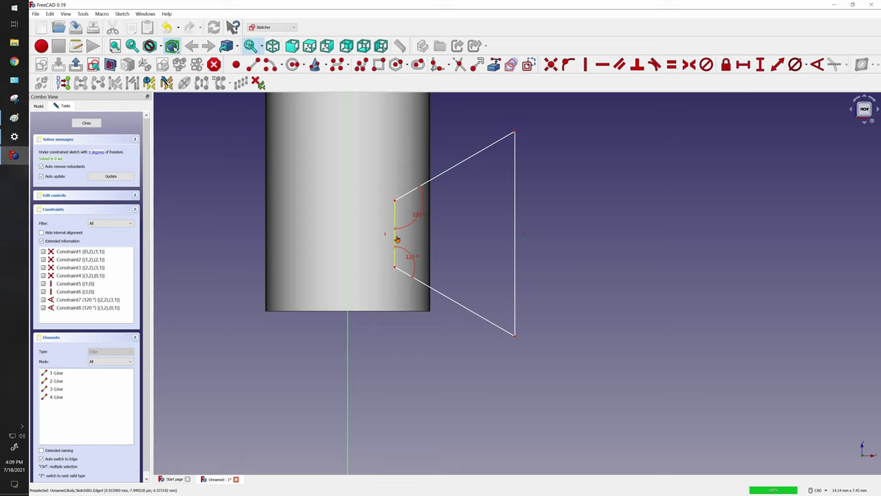
pyautogui.click(394, 237)
pyautogui.write('1')
pyautogui.click(457, 285)
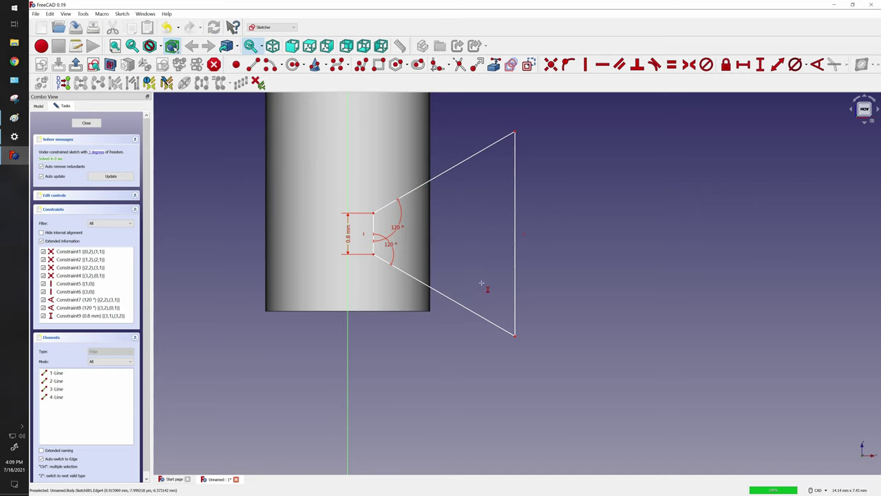
# Set the profile's horizontal depth to 2 mm between its inner and outer lower corners.
pyautogui.click(743, 64)
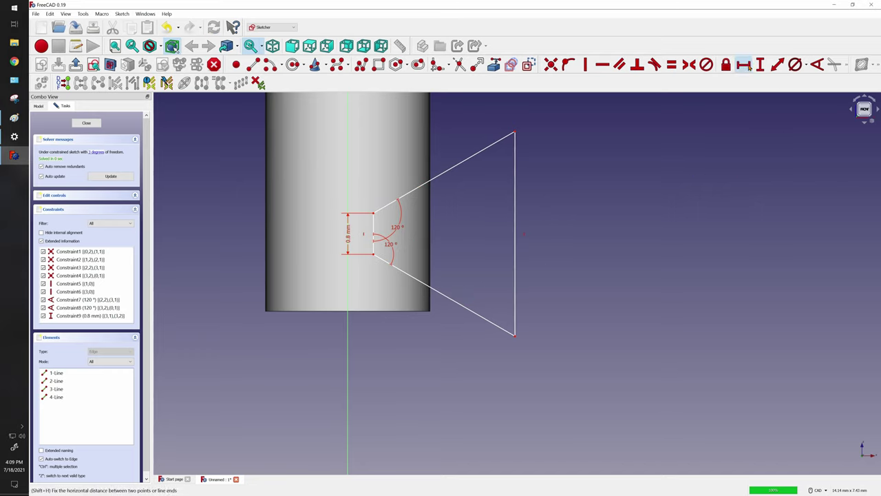
pyautogui.click(385, 263)
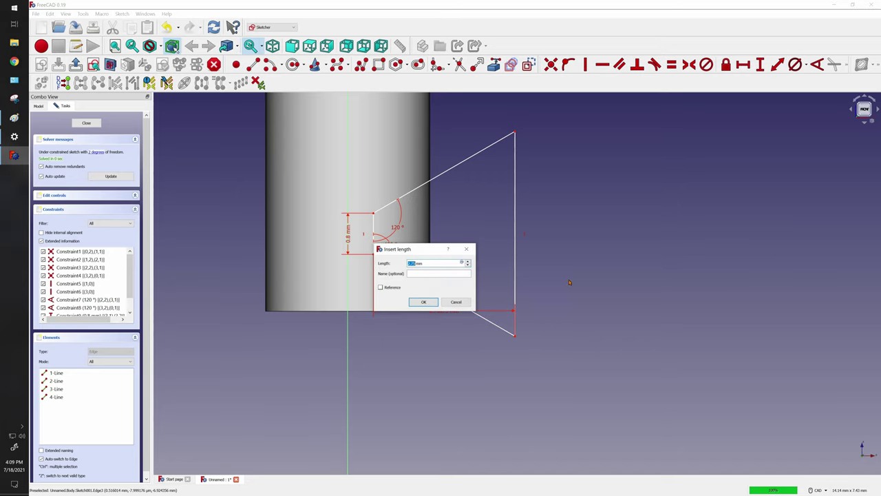
pyautogui.click(456, 302)
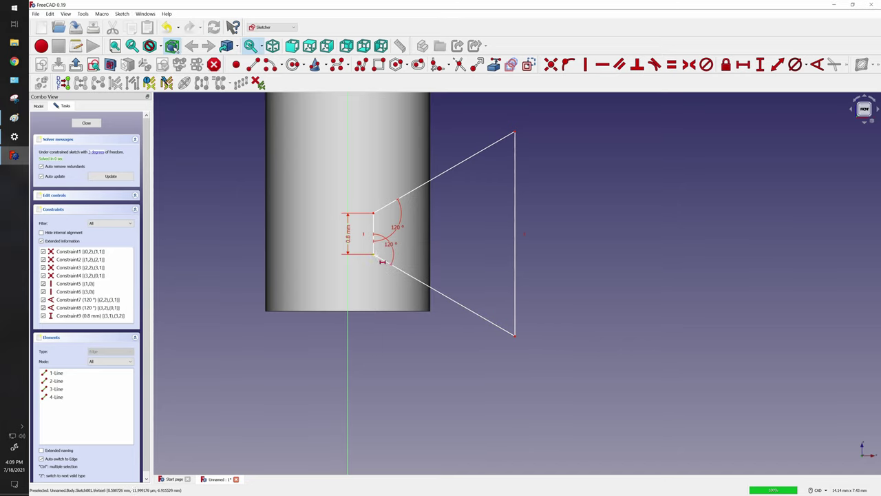
pyautogui.click(376, 257)
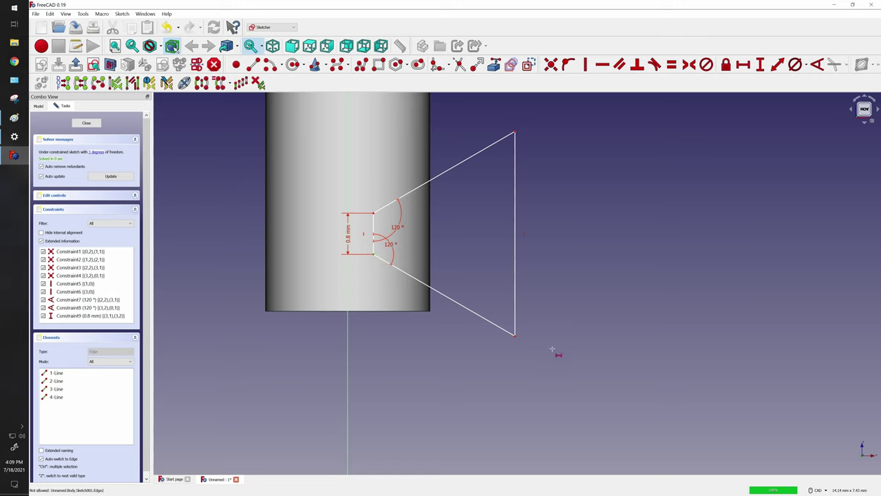
pyautogui.click(516, 337)
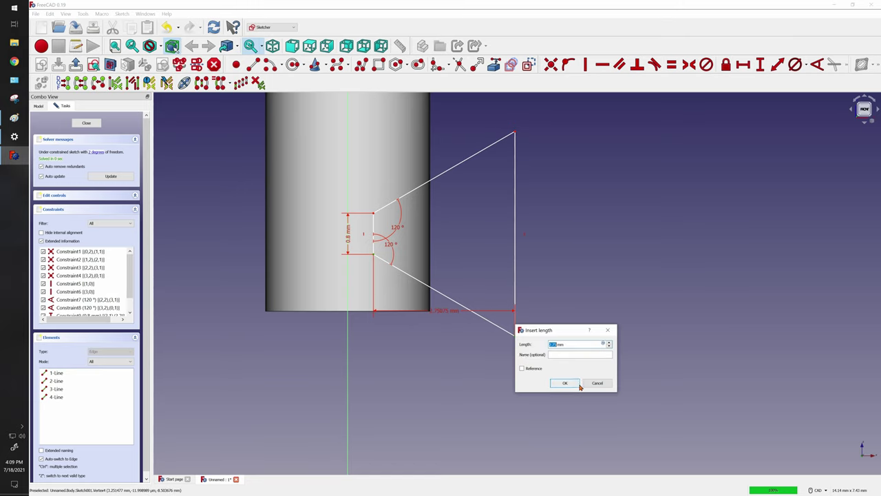
pyautogui.write('2')
pyautogui.click(580, 386)
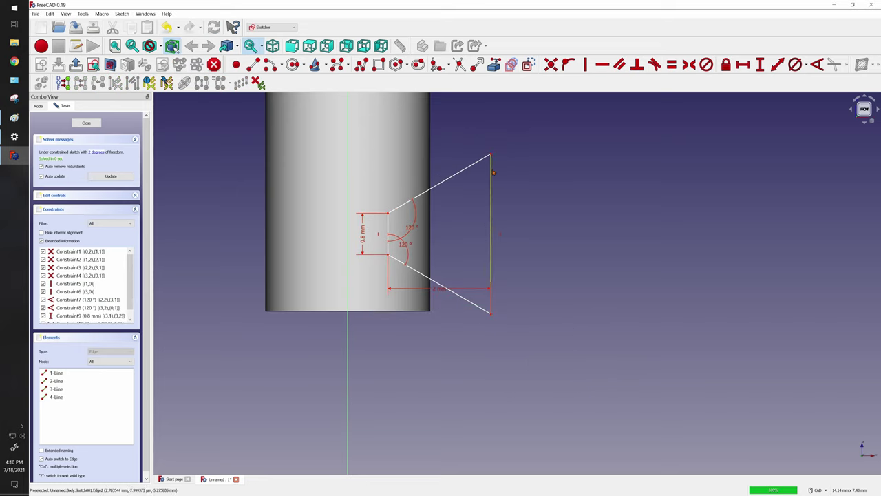
# Drag the trapezoid profile down along the cylinder to reposition it.
pyautogui.moveTo(492, 172)
pyautogui.mouseDown()
pyautogui.moveTo(567, 179)
pyautogui.moveTo(437, 179)
pyautogui.moveTo(557, 183)
pyautogui.mouseUp()
pyautogui.moveTo(500, 199)
pyautogui.mouseDown()
pyautogui.moveTo(513, 219)
pyautogui.moveTo(490, 221)
pyautogui.moveTo(501, 226)
pyautogui.mouseUp()
pyautogui.scroll(-3, 501, 226)
pyautogui.moveTo(502, 226); pyautogui.dragTo(518, 374, button='middle')
pyautogui.moveTo(498, 346); pyautogui.dragTo(493, 361)
pyautogui.scroll(3, 488, 367)
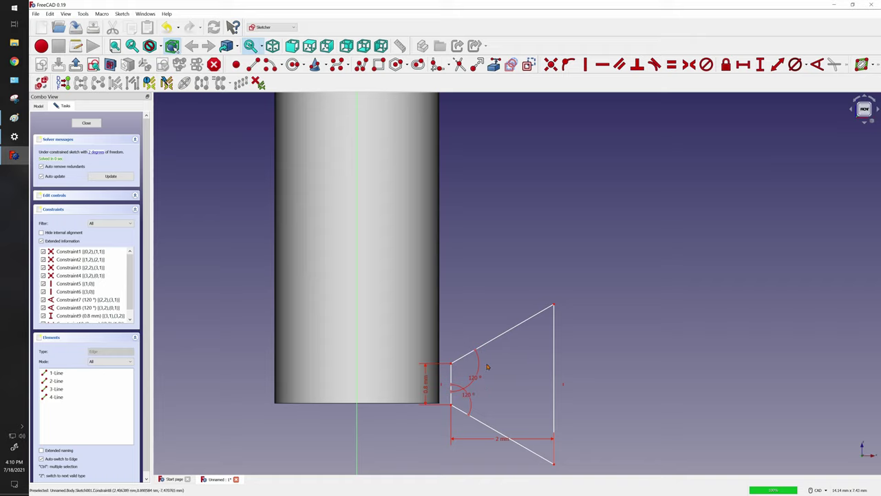
pyautogui.scroll(-3, 492, 348)
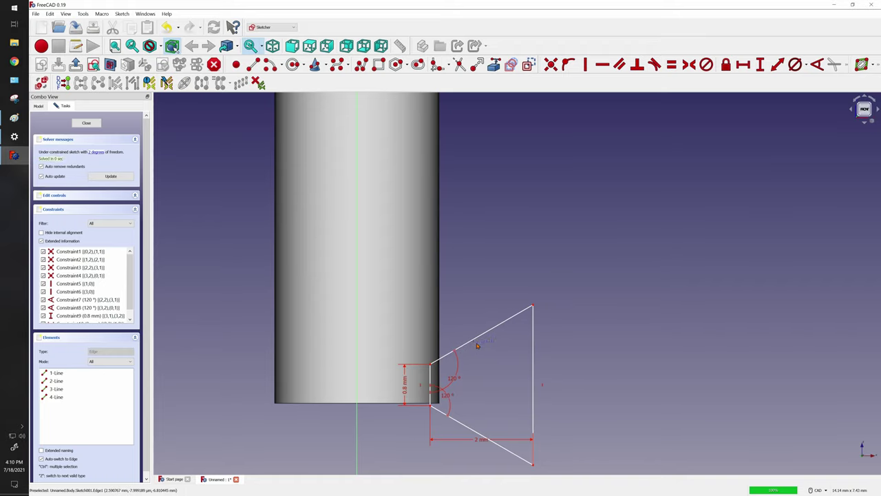
pyautogui.moveTo(484, 342); pyautogui.dragTo(478, 372)
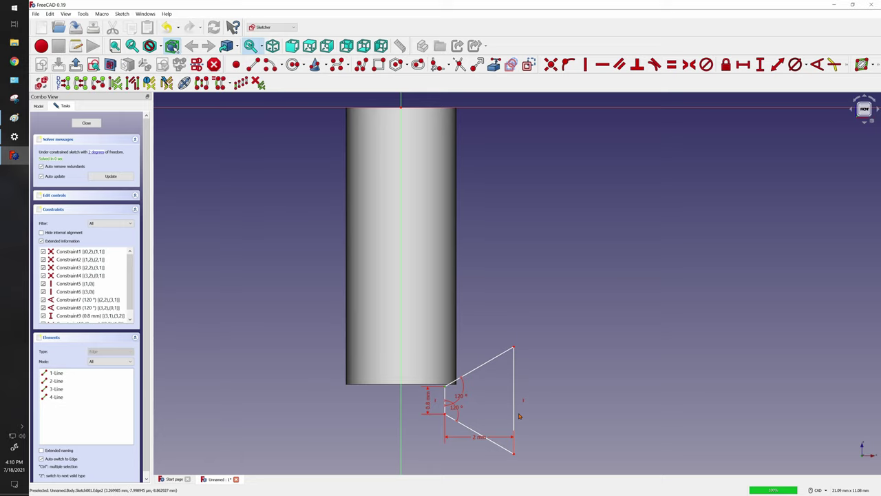
# Lock the profile vertex at a 1.26998 mm offset to fully constrain the sketch, then tidy the labels.
pyautogui.click(726, 64)
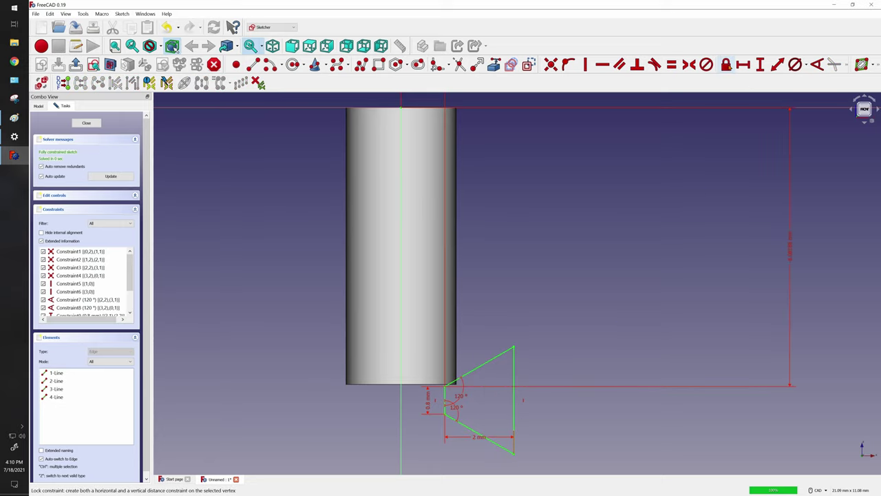
pyautogui.scroll(-2, 652, 193)
pyautogui.scroll(-1, 554, 318)
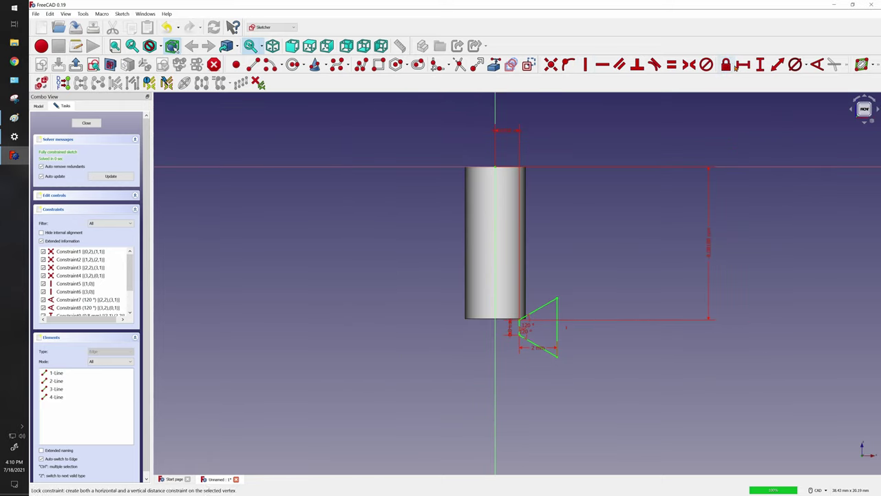
pyautogui.moveTo(514, 133); pyautogui.dragTo(515, 274)
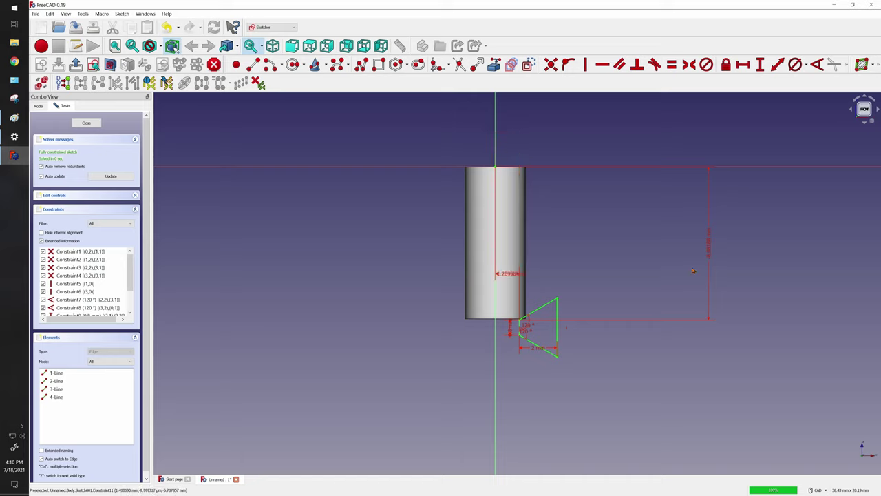
pyautogui.moveTo(710, 255); pyautogui.dragTo(674, 252)
pyautogui.scroll(3, 555, 308)
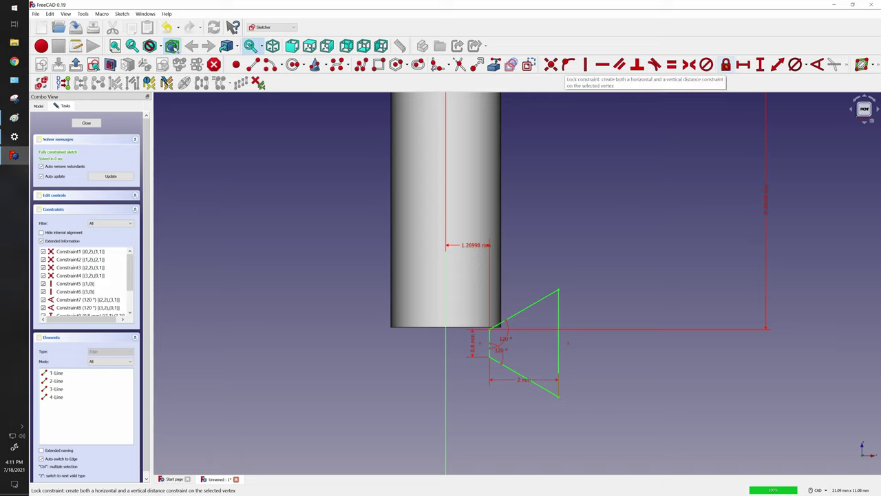
# Close the profile sketch and cut a subtractive helix with a 3 mm pitch.
pyautogui.click(93, 124)
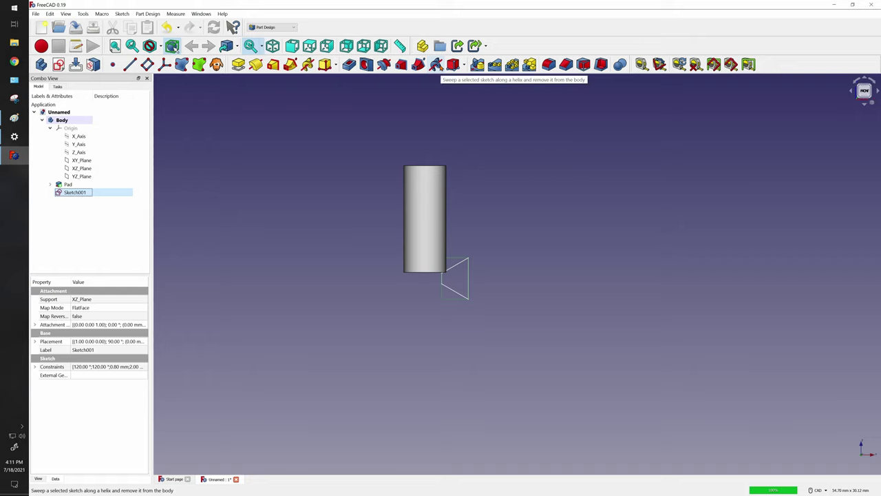
pyautogui.click(436, 64)
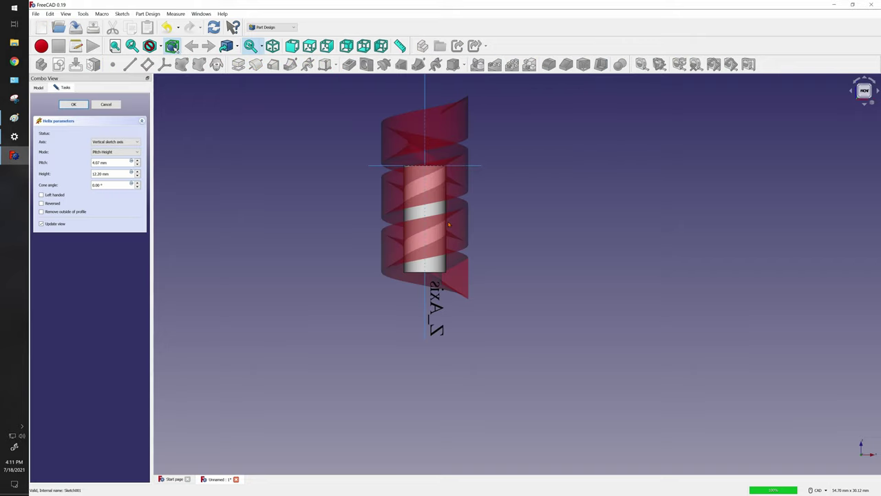
pyautogui.moveTo(474, 234)
pyautogui.mouseDown(button='middle')
pyautogui.moveTo(553, 232)
pyautogui.moveTo(482, 237)
pyautogui.mouseUp(button='middle')
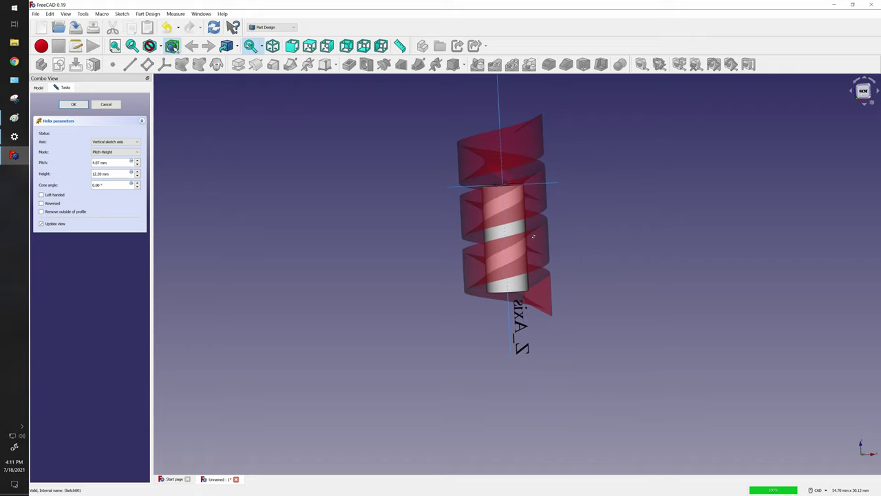
pyautogui.tripleClick(120, 164)
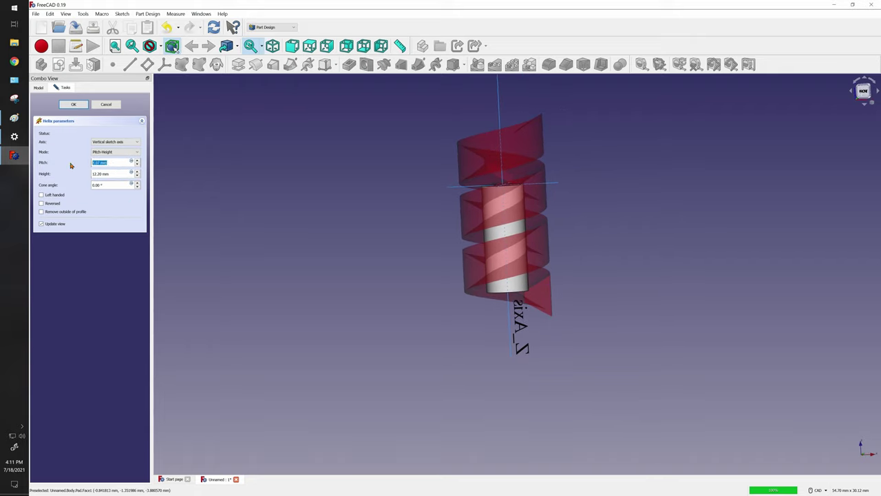
pyautogui.write('3')
pyautogui.press('Return')
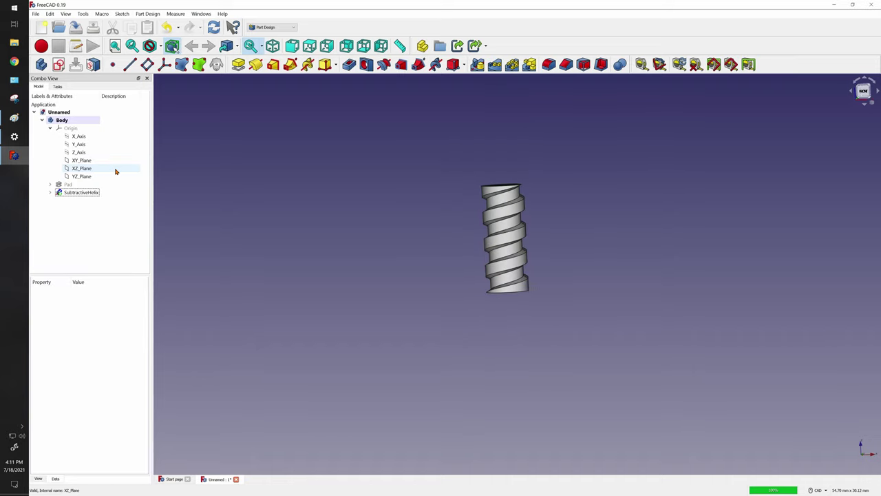
# Switch to the Right view of the threaded part and start a new sketch.
pyautogui.scroll(3, 516, 278)
pyautogui.moveTo(433, 315); pyautogui.dragTo(481, 317, button='middle')
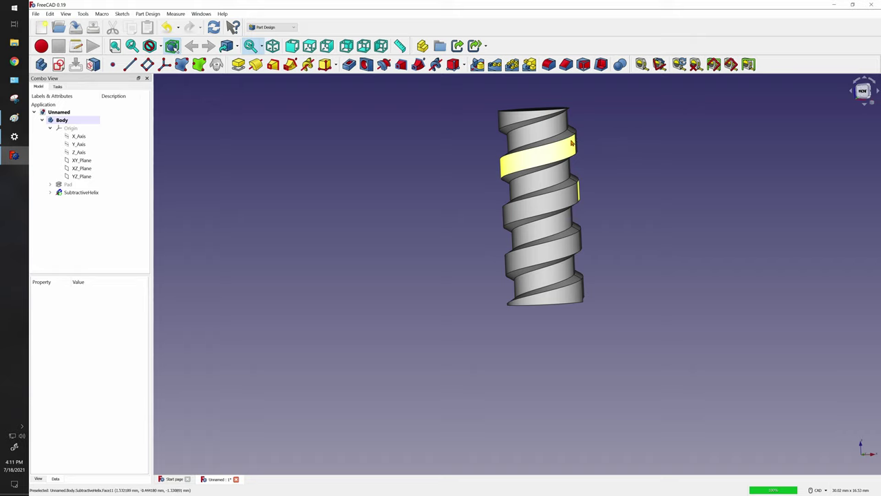
pyautogui.scroll(-1, 317, 193)
pyautogui.scroll(-1, 340, 192)
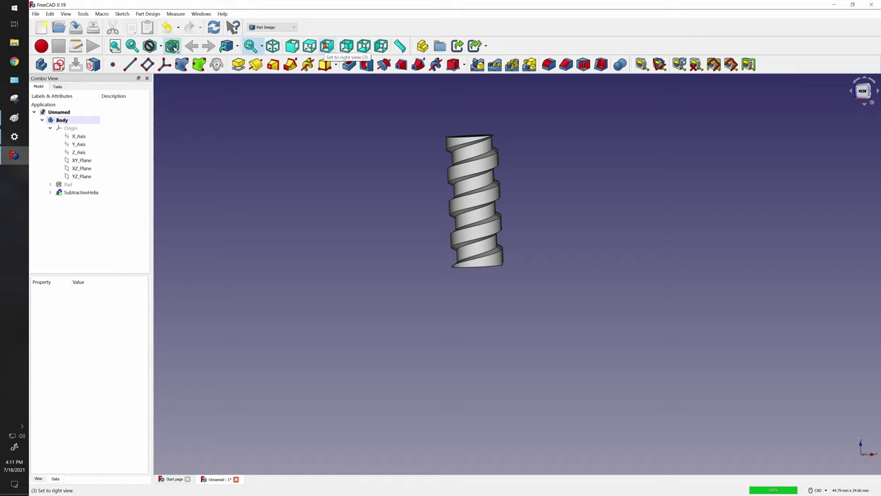
pyautogui.click(326, 45)
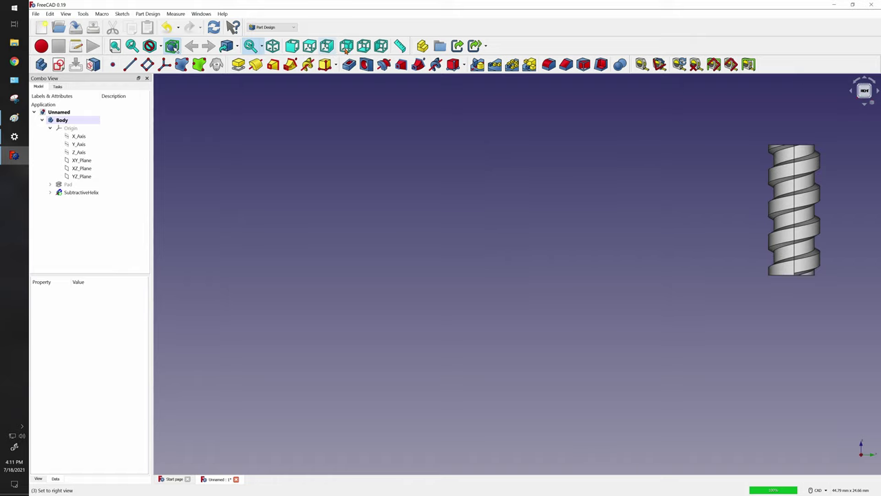
pyautogui.scroll(1, 443, 222)
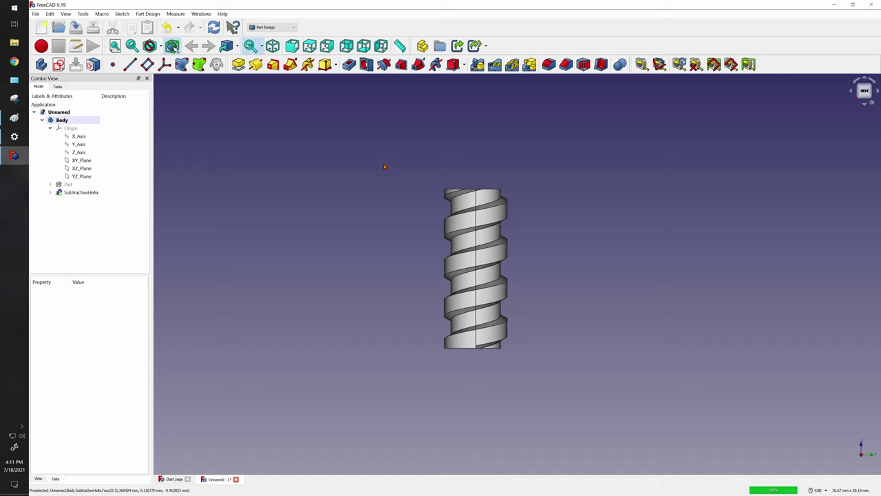
pyautogui.click(59, 64)
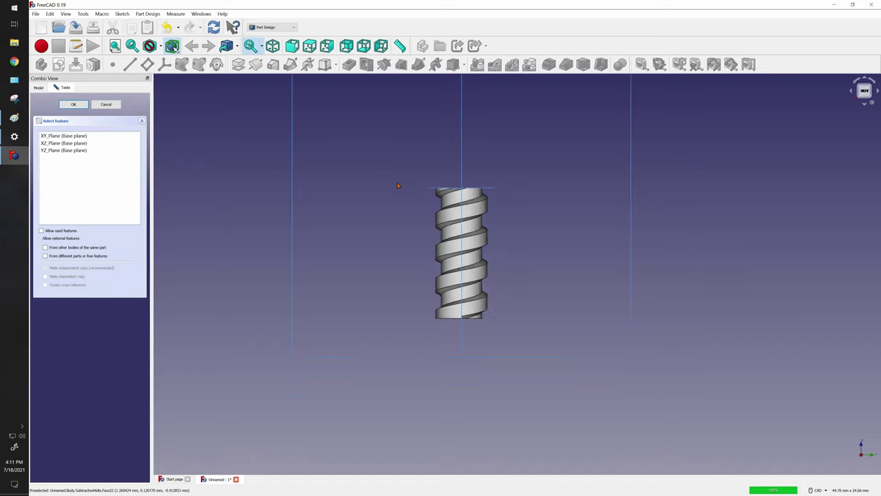
# Draw a circle centred on the sketch origin.
pyautogui.scroll(-2, 398, 185)
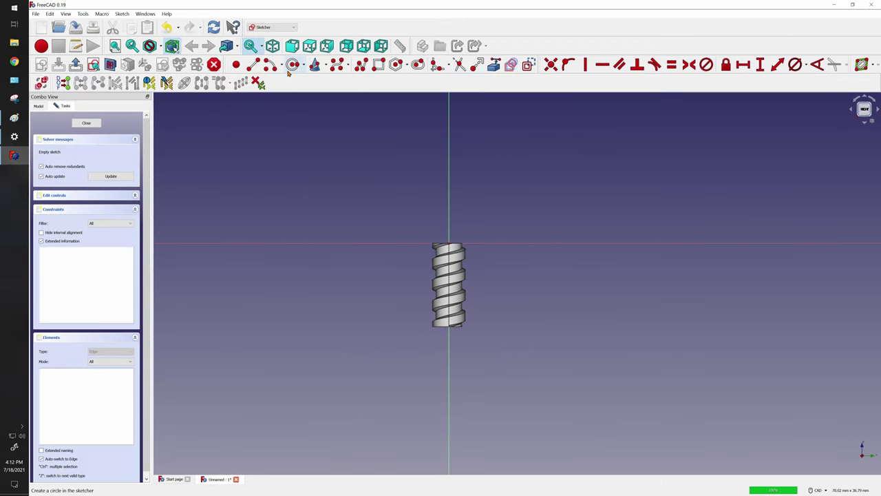
pyautogui.click(449, 246)
pyautogui.click(506, 206)
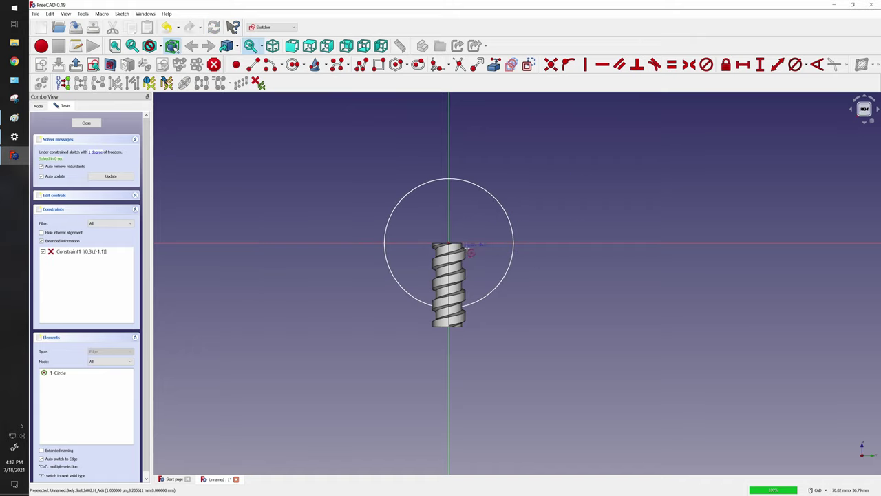
pyautogui.hotkey('ctrl', 'z')
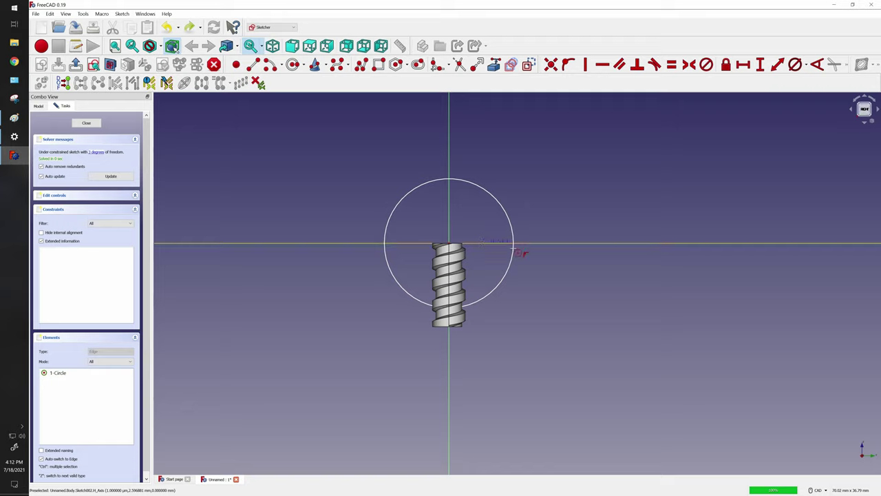
pyautogui.hotkey('ctrl', 'z')
pyautogui.scroll(2, 486, 252)
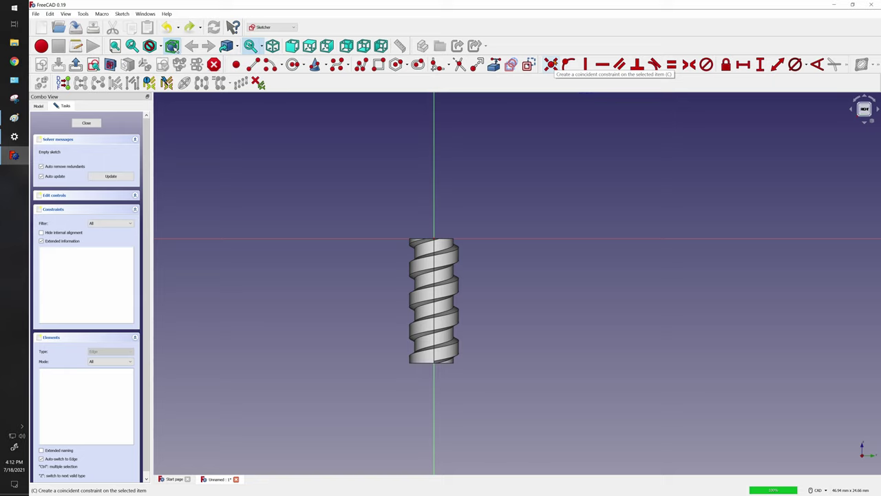
pyautogui.hotkey('ctrl', 'y')
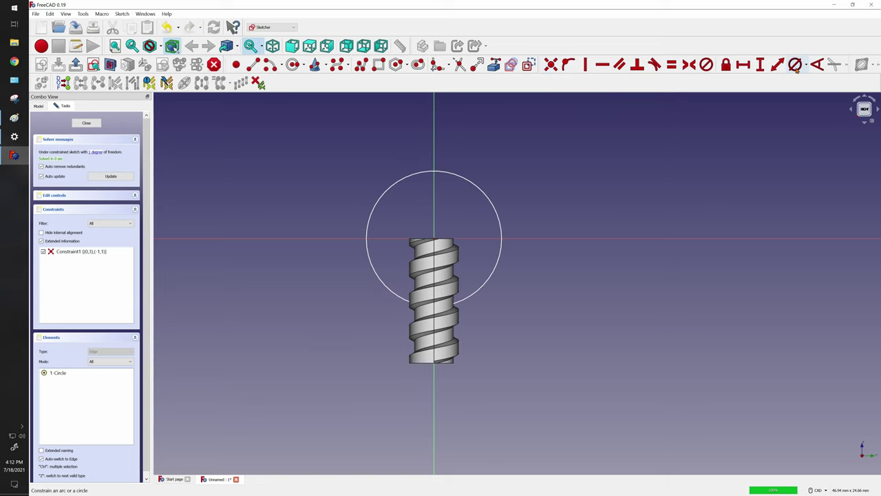
# Constrain the circle to a 7 mm diameter, close the sketch and pad it.
pyautogui.click(795, 66)
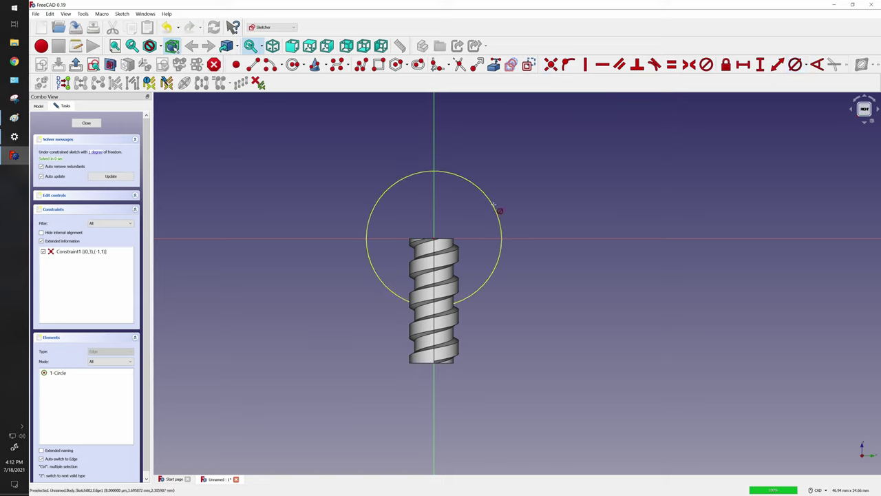
pyautogui.click(493, 203)
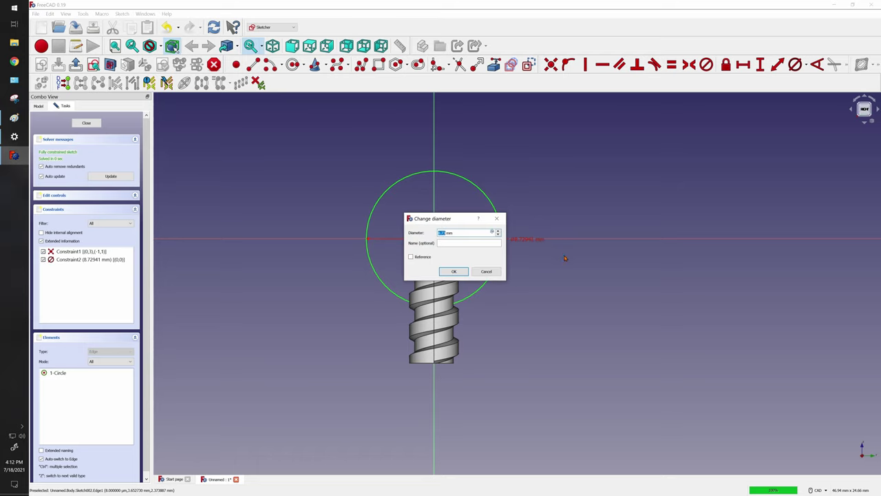
pyautogui.write('7')
pyautogui.press('Return')
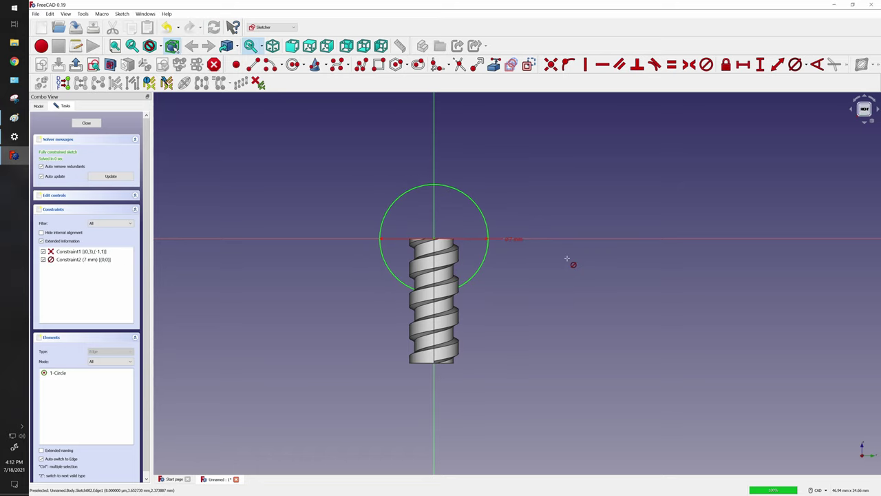
pyautogui.click(87, 123)
pyautogui.click(239, 64)
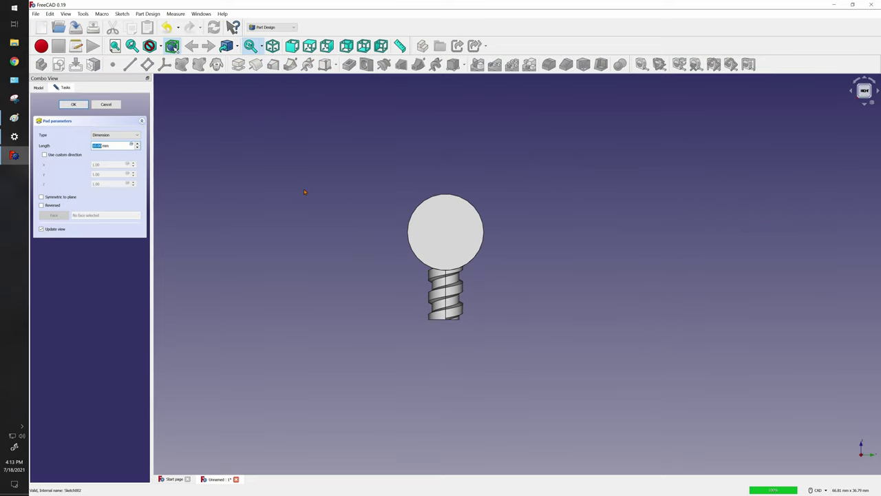
# Orbit to view the padded head at an angle, then switch to the Paint reference photo.
pyautogui.moveTo(279, 244); pyautogui.dragTo(310, 248, button='middle')
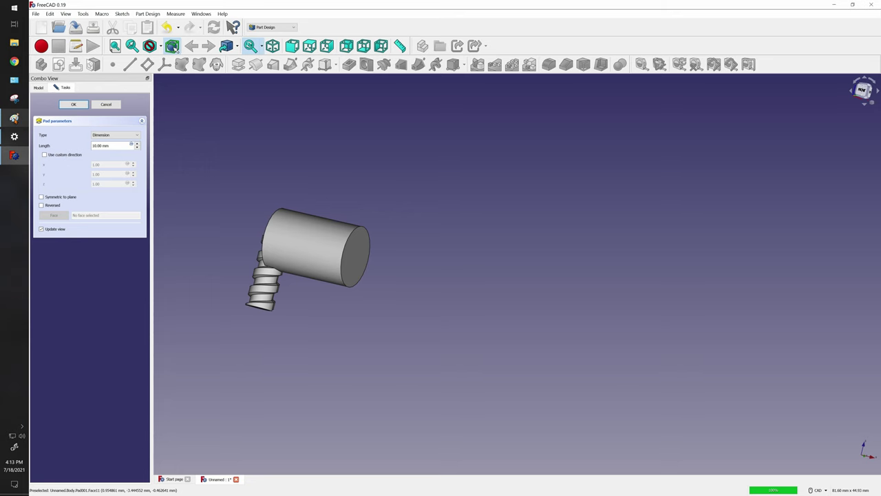
pyautogui.hotkey('alt', 'Tab')
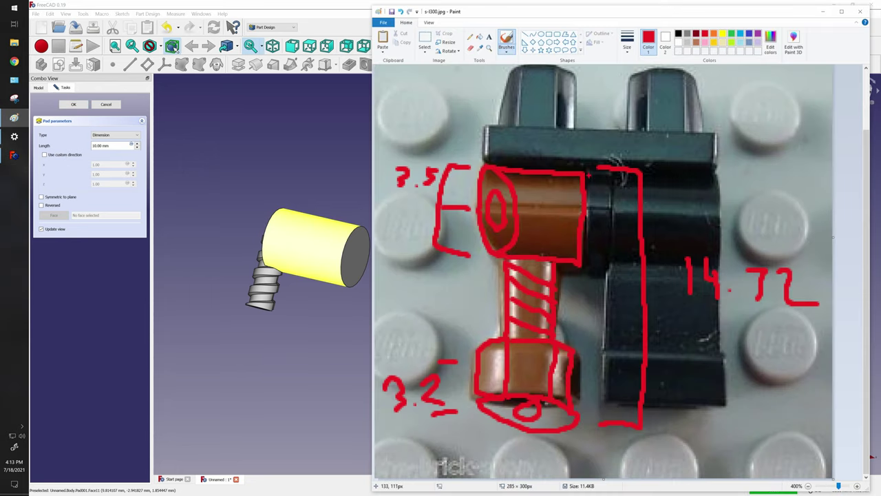
# Mark the head's extent on the photo with red vertical lines, then return to FreeCAD's pad types.
pyautogui.moveTo(589, 174)
pyautogui.mouseDown()
pyautogui.moveTo(588, 262)
pyautogui.moveTo(606, 272)
pyautogui.moveTo(613, 174)
pyautogui.mouseUp()
pyautogui.moveTo(625, 93); pyautogui.dragTo(619, 111)
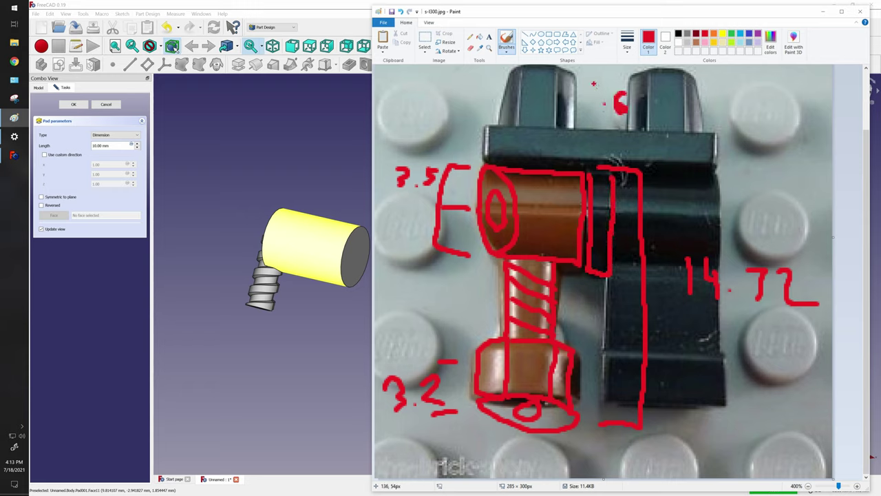
pyautogui.moveTo(576, 176); pyautogui.dragTo(575, 258)
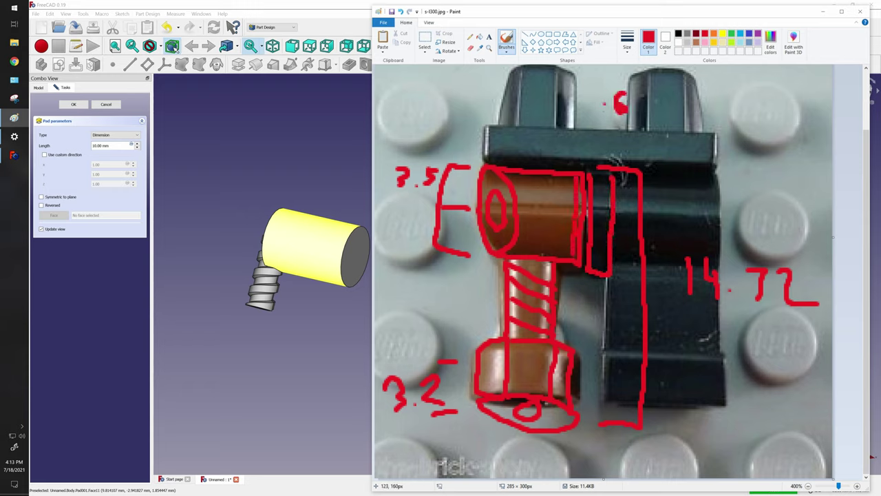
pyautogui.click(323, 12)
pyautogui.click(134, 136)
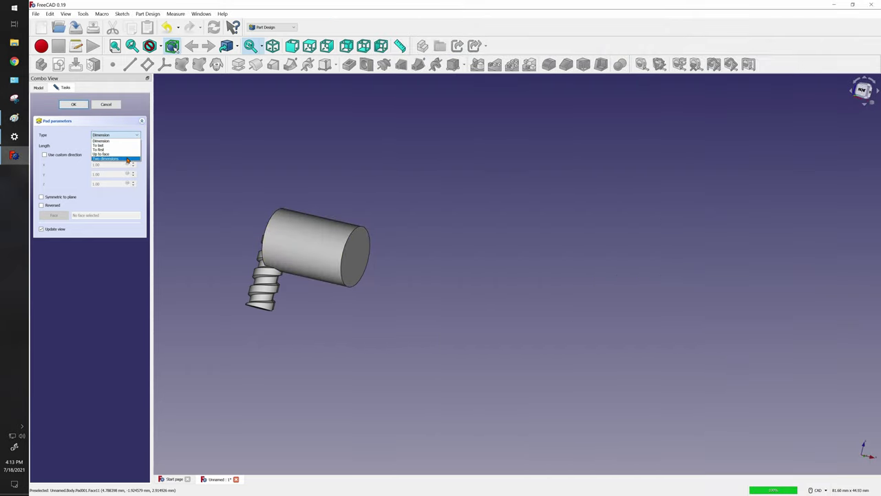
# Make the pad two-dimensional and set its length by formula to 6.232 mm/2 - .3mm.
pyautogui.click(128, 159)
pyautogui.scroll(-5, 277, 183)
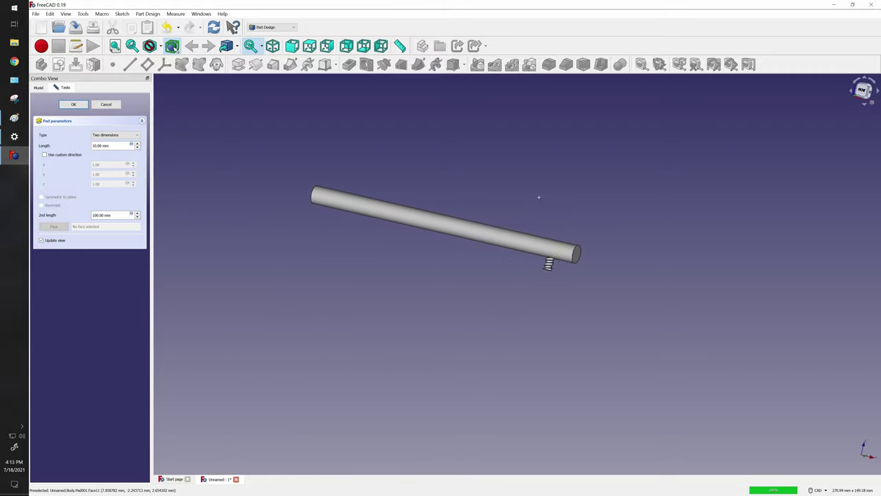
pyautogui.moveTo(539, 197); pyautogui.dragTo(607, 209, button='middle')
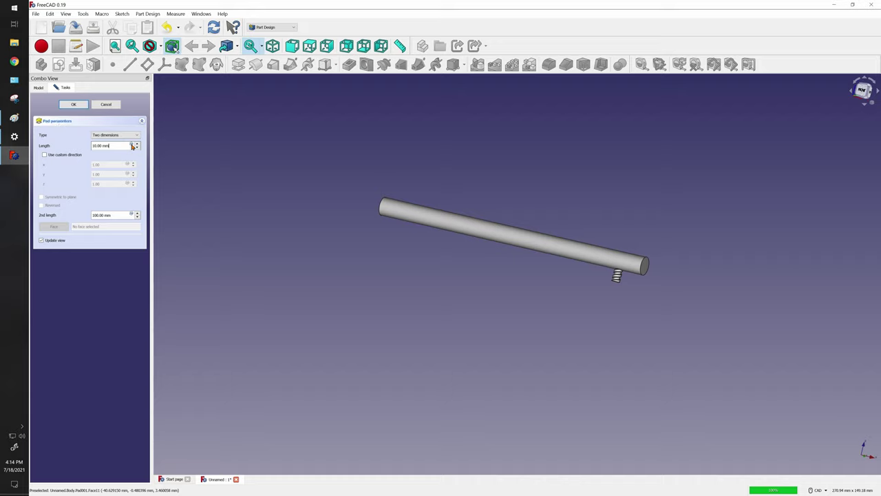
pyautogui.click(133, 146)
pyautogui.moveTo(133, 139); pyautogui.dragTo(277, 198)
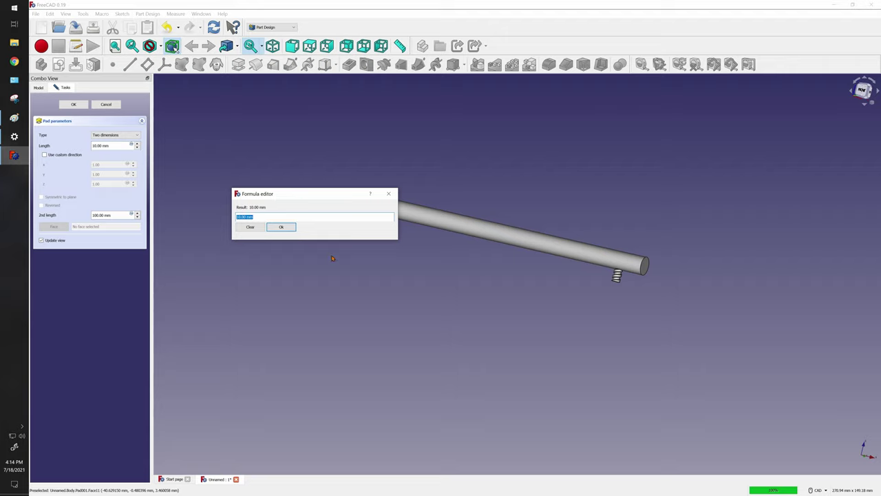
pyautogui.write('6.23')
pyautogui.write('2 mm')
pyautogui.write(' /2 -')
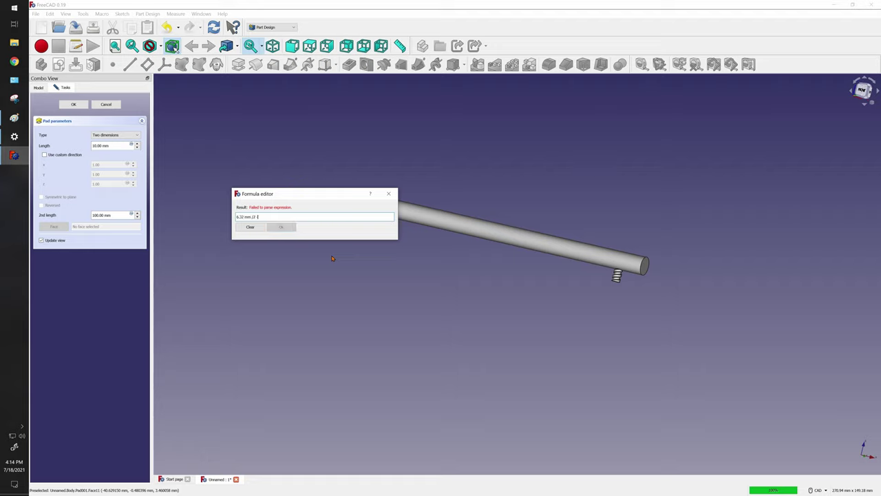
pyautogui.write(' .3')
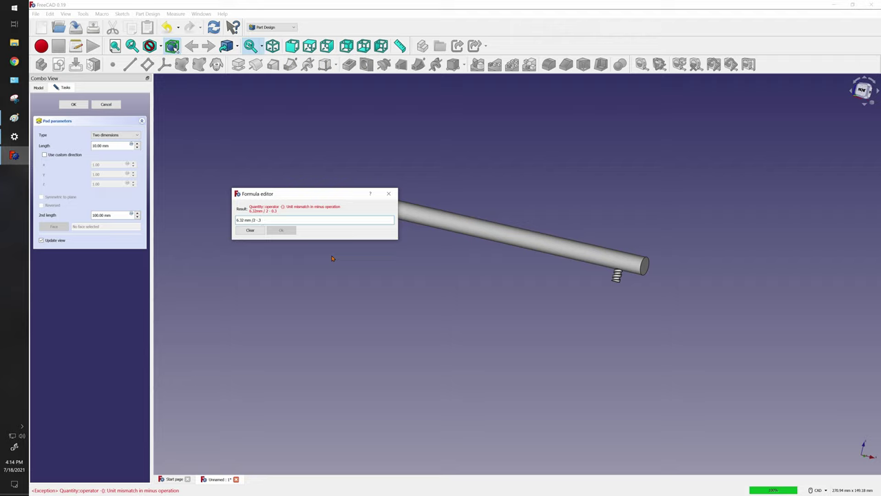
pyautogui.write('mm')
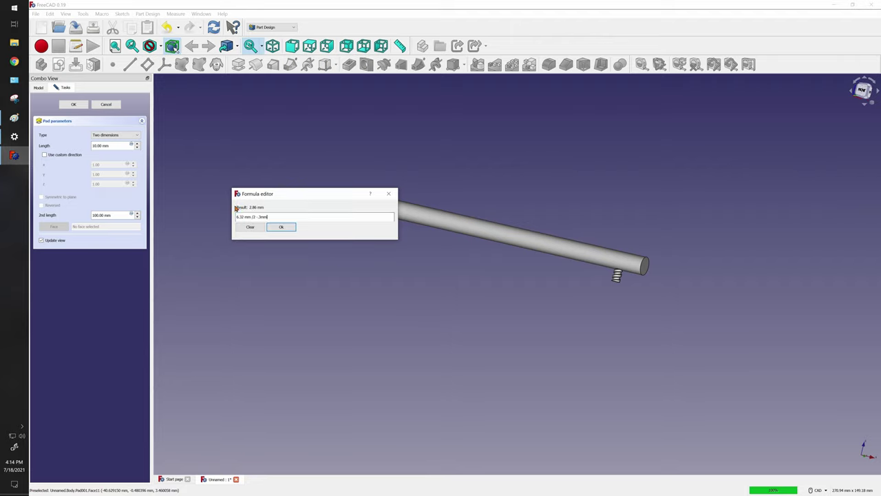
pyautogui.click(282, 228)
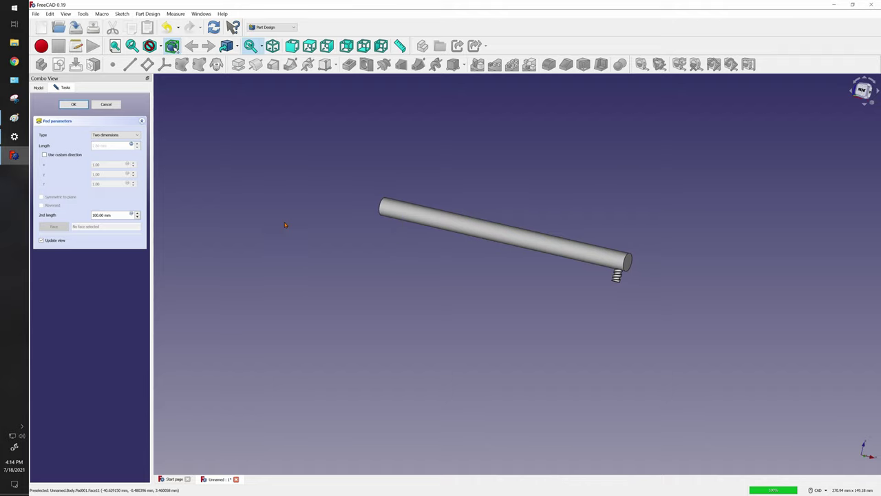
# Set the pad's second length to 6.32mm/2, giving 3.16 mm.
pyautogui.click(131, 214)
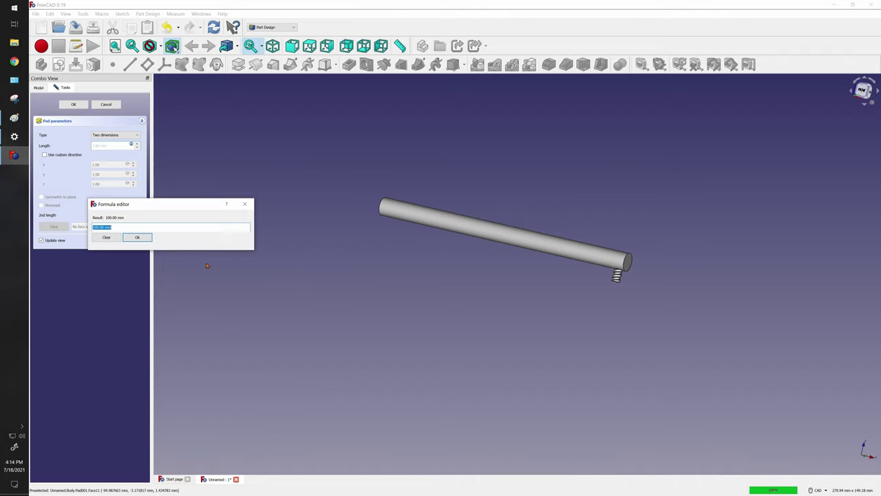
pyautogui.moveTo(149, 208); pyautogui.dragTo(308, 225)
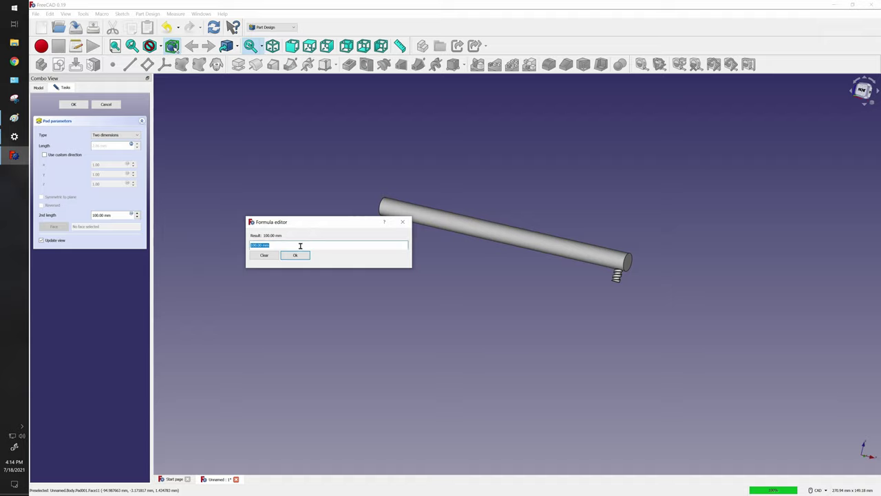
pyautogui.write('6.32')
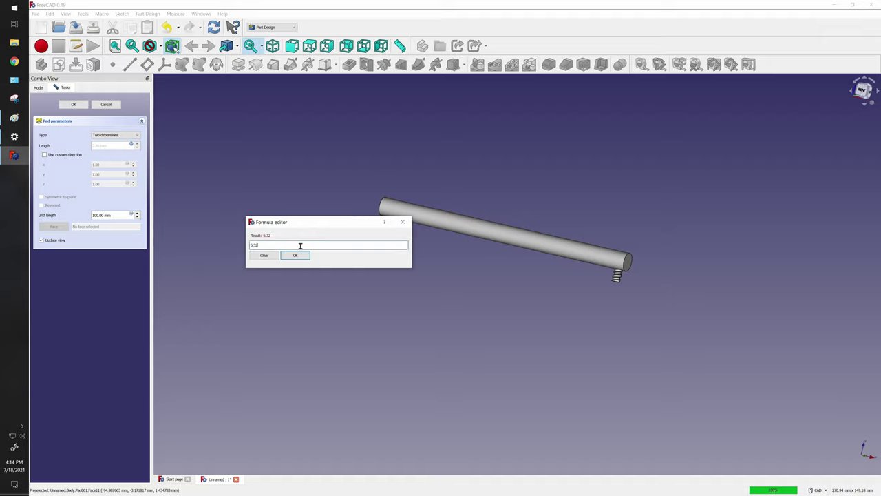
pyautogui.write('mm /2')
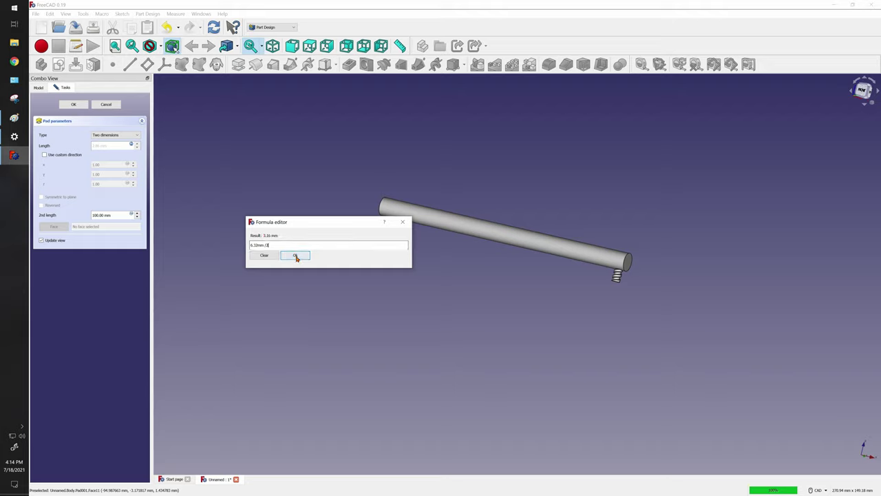
pyautogui.click(295, 256)
pyautogui.scroll(5, 614, 271)
pyautogui.moveTo(598, 338); pyautogui.dragTo(563, 338, button='middle')
pyautogui.scroll(3, 464, 345)
pyautogui.scroll(-5, 465, 345)
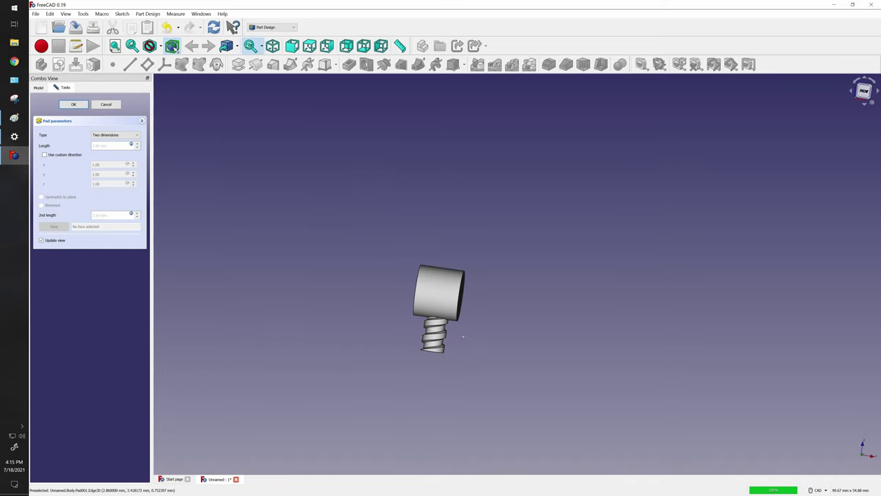
pyautogui.moveTo(465, 345); pyautogui.dragTo(399, 351, button='middle')
# Finish the pad and start a new sketch on the head's flat end face.
pyautogui.press('Return')
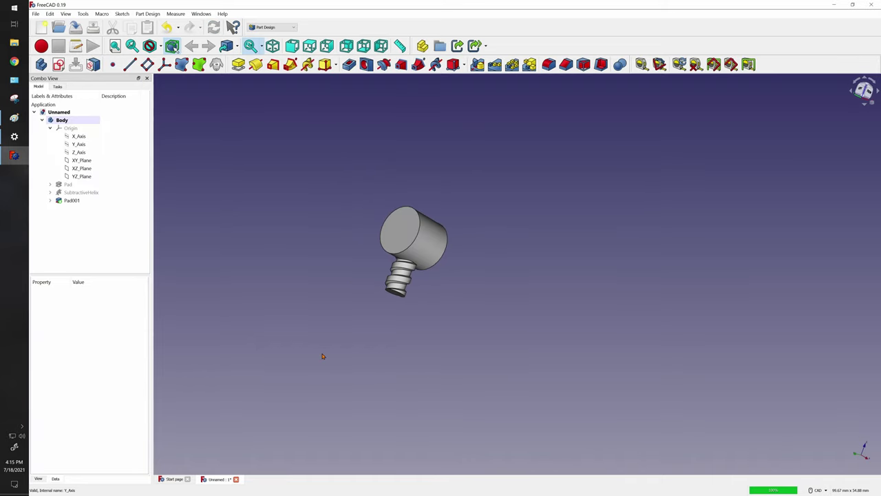
pyautogui.click(398, 224)
pyautogui.click(59, 64)
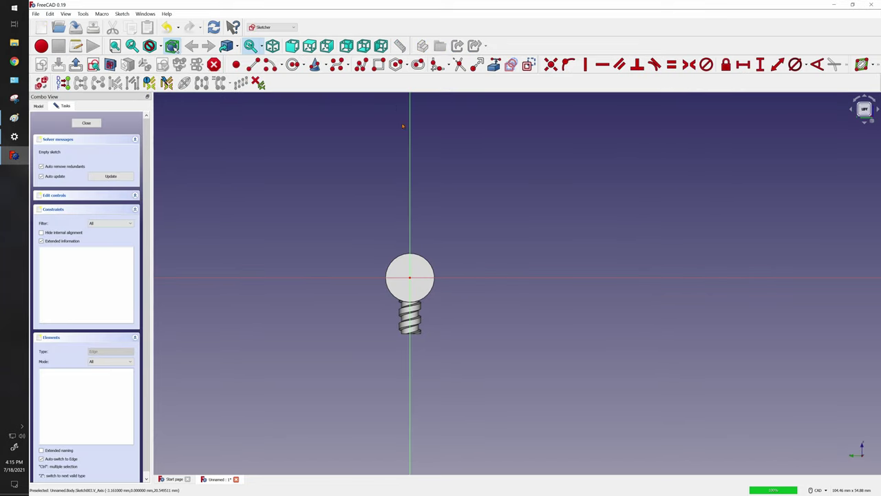
pyautogui.click(407, 66)
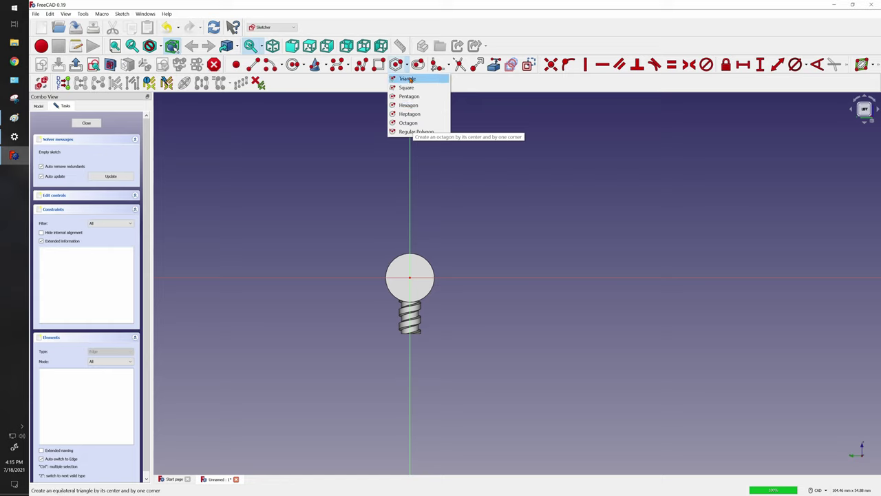
# Draw a regular hexagon centred on the sketch origin and rotate it around its construction circle.
pyautogui.click(413, 132)
pyautogui.scroll(5, 421, 281)
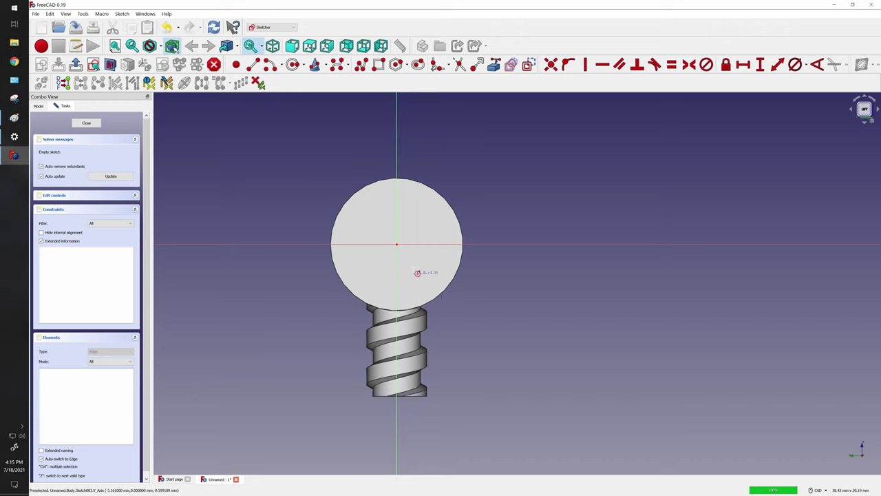
pyautogui.click(397, 243)
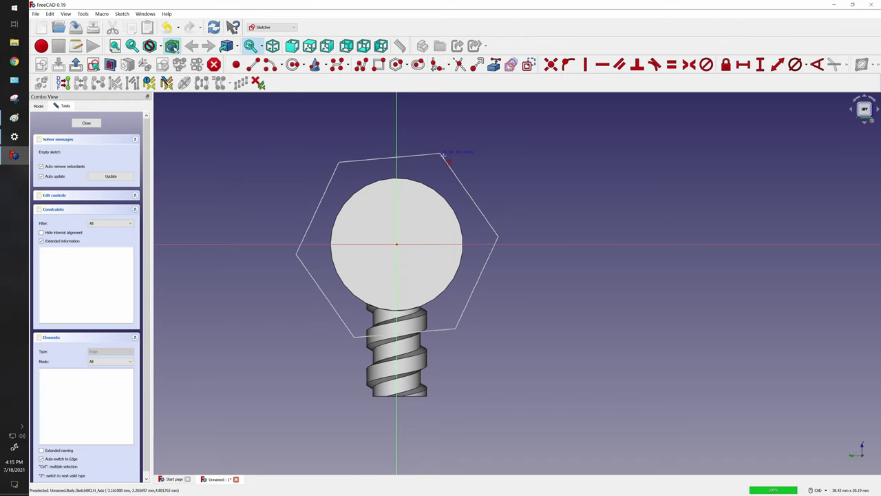
pyautogui.click(459, 159)
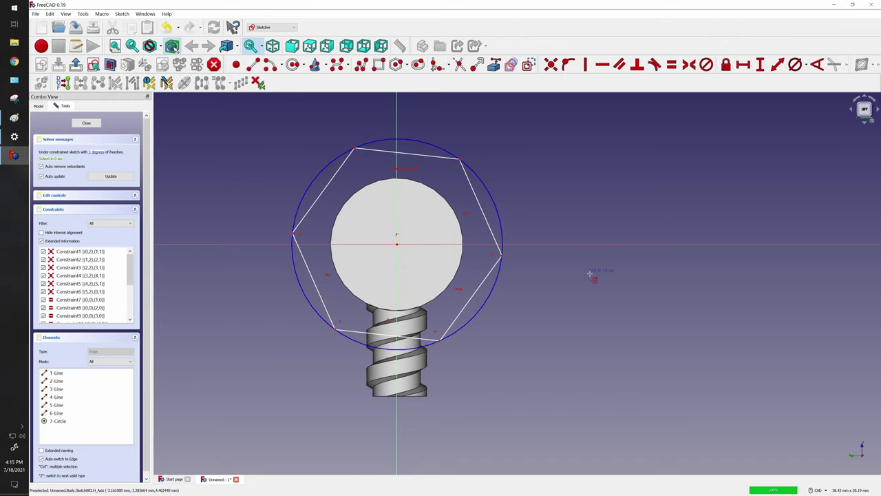
pyautogui.rightClick(590, 274)
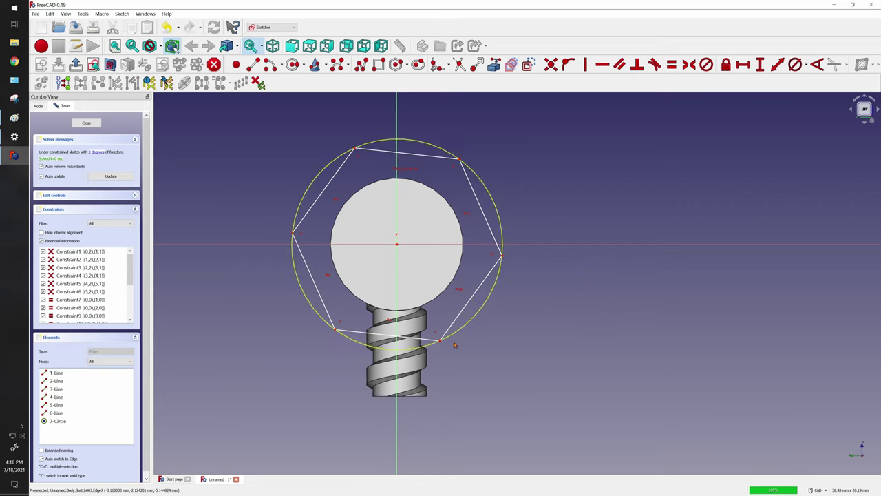
pyautogui.scroll(-3, 129, 266)
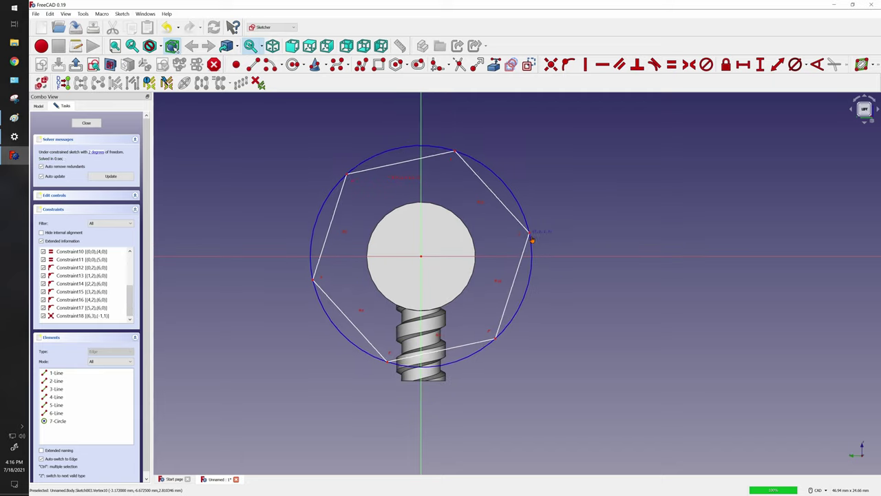
pyautogui.moveTo(531, 240); pyautogui.dragTo(472, 140)
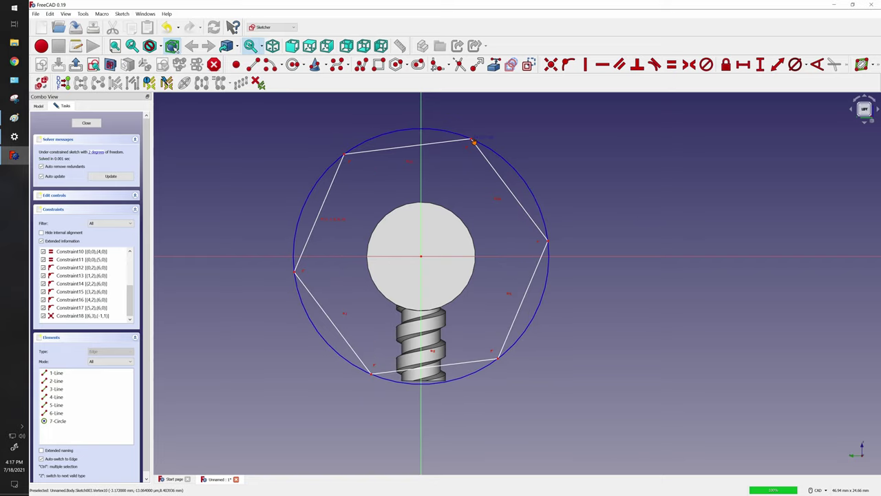
# Constrain a hexagon edge vertical and shrink the hexagon slightly.
pyautogui.click(526, 301)
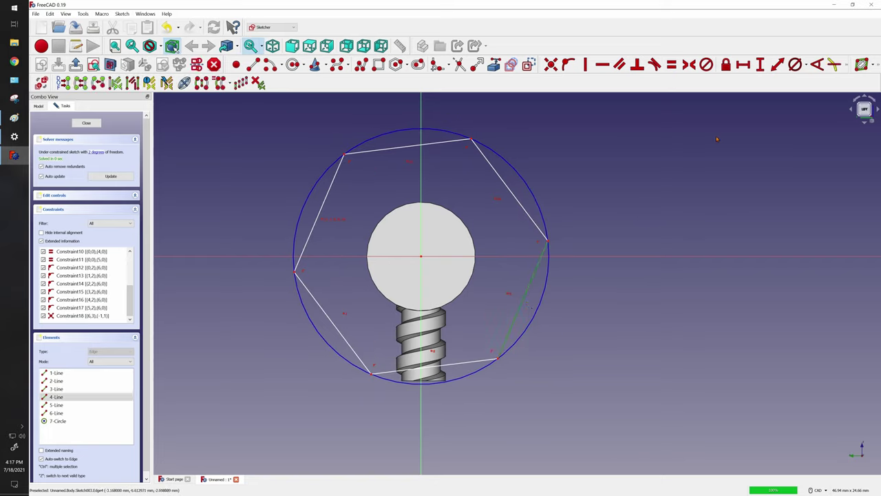
pyautogui.click(589, 64)
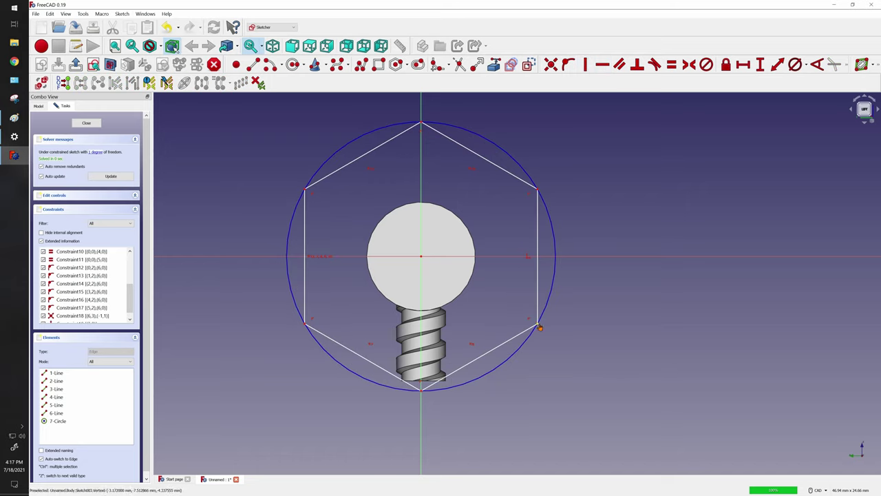
pyautogui.moveTo(538, 327)
pyautogui.mouseDown()
pyautogui.moveTo(504, 297)
pyautogui.moveTo(541, 314)
pyautogui.moveTo(536, 321)
pyautogui.mouseUp()
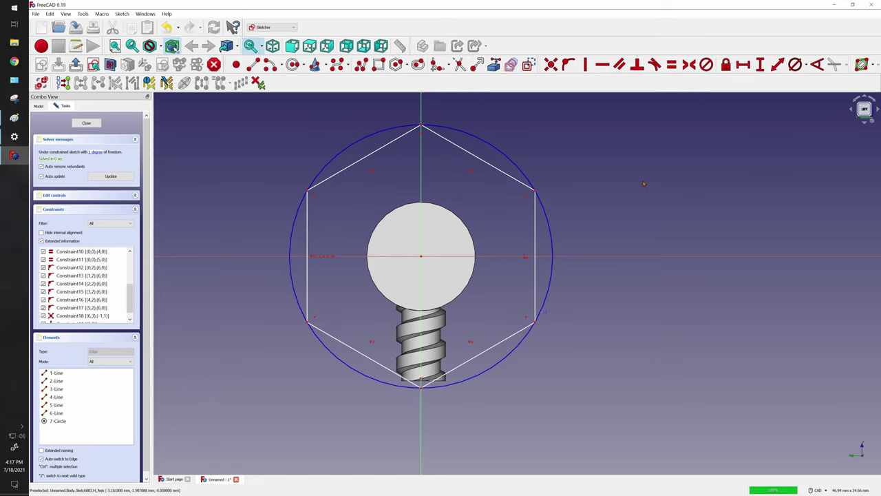
# Set a 4 mm horizontal distance between the hexagon's top vertices and close the sketch.
pyautogui.click(744, 65)
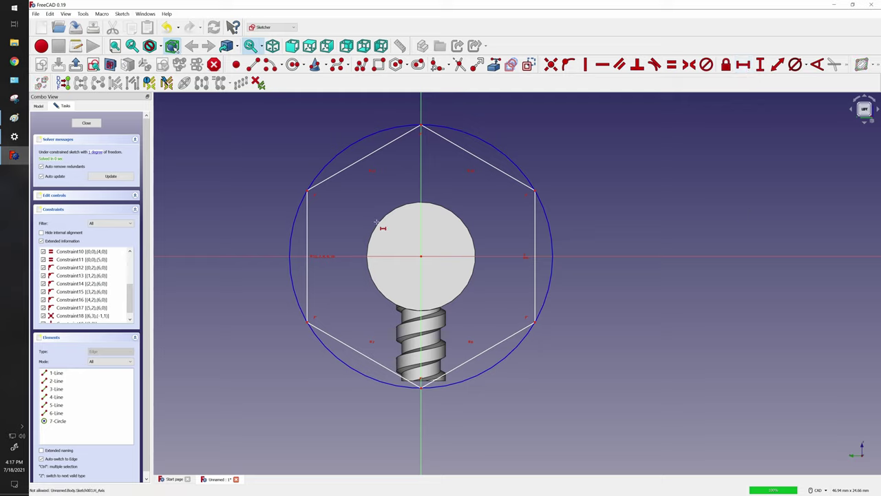
pyautogui.click(309, 193)
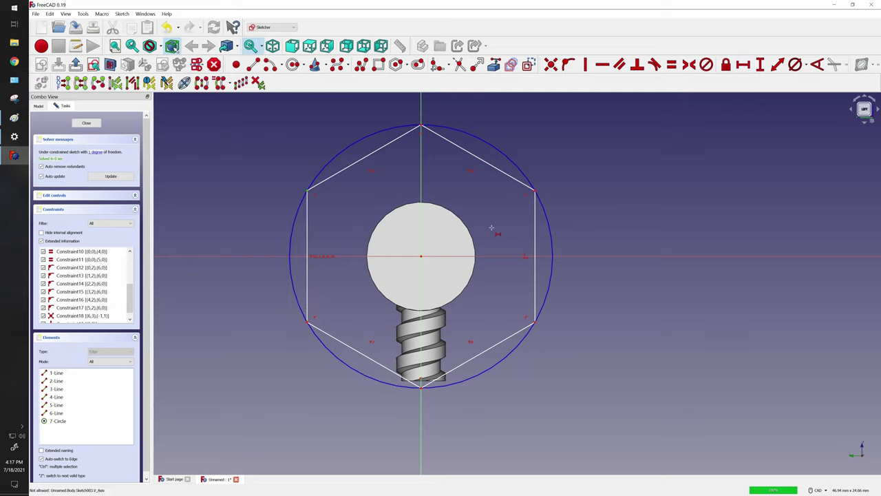
pyautogui.click(537, 193)
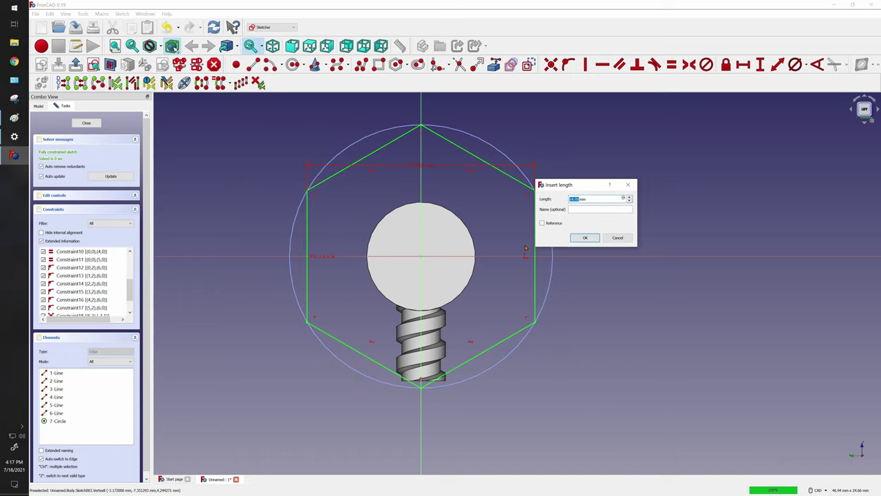
pyautogui.write('4')
pyautogui.click(592, 239)
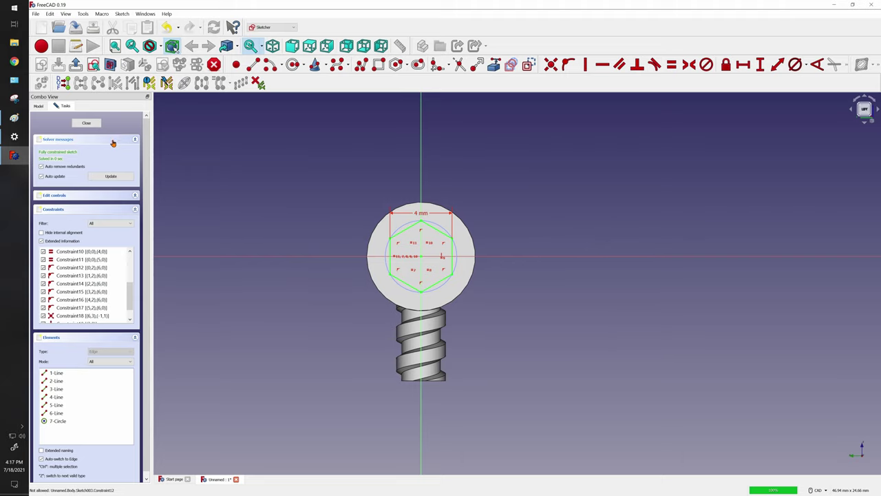
pyautogui.click(87, 123)
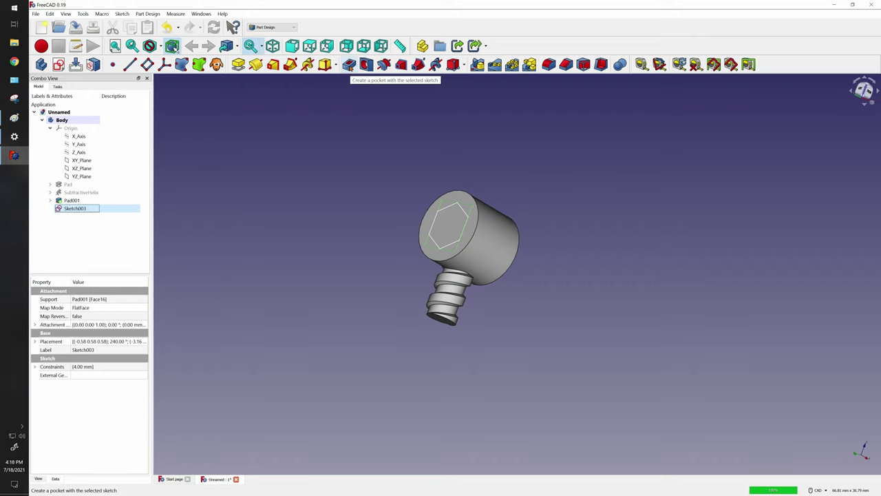
# Pocket Sketch003 with type To first and a -2.5 mm offset.
pyautogui.click(349, 64)
pyautogui.moveTo(276, 324); pyautogui.dragTo(372, 339, button='middle')
pyautogui.click(138, 134)
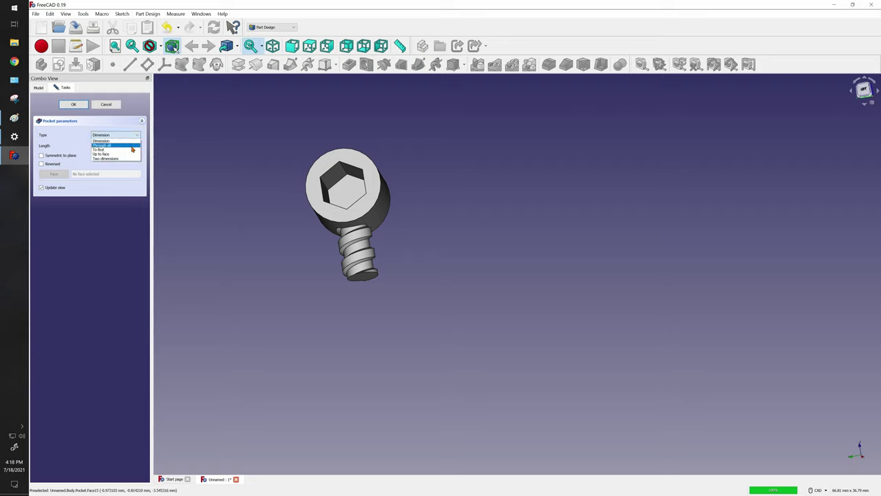
pyautogui.click(100, 149)
pyautogui.moveTo(496, 282); pyautogui.dragTo(727, 171, button='middle')
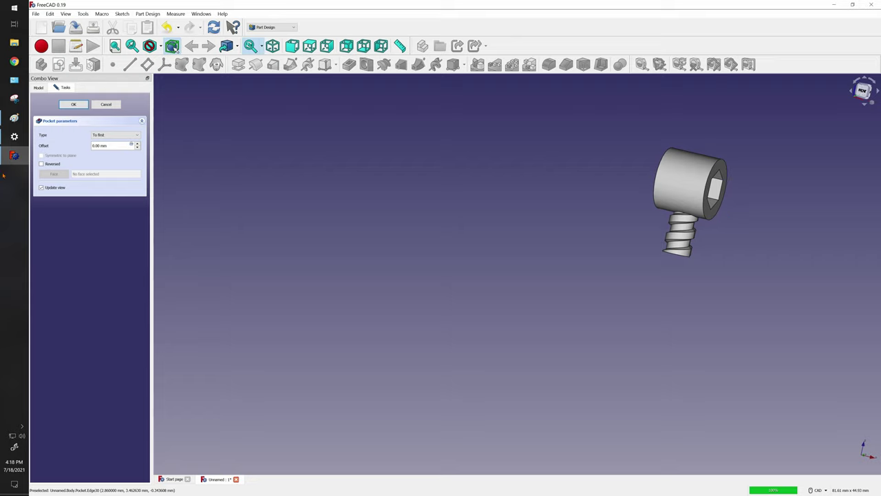
pyautogui.tripleClick(104, 146)
pyautogui.write('2.5')
pyautogui.press('Return')
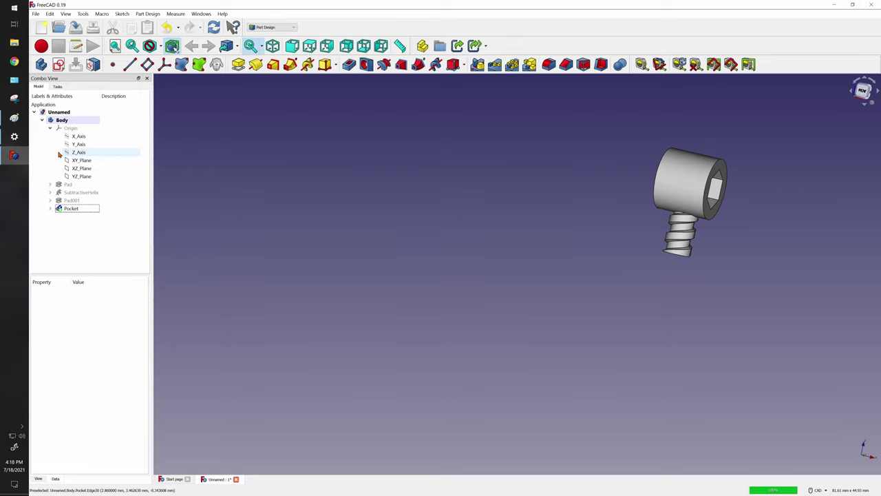
# Re-edit the pocket, switch to isometric view, and select the thread's end face.
pyautogui.rightClick(70, 209)
pyautogui.click(97, 214)
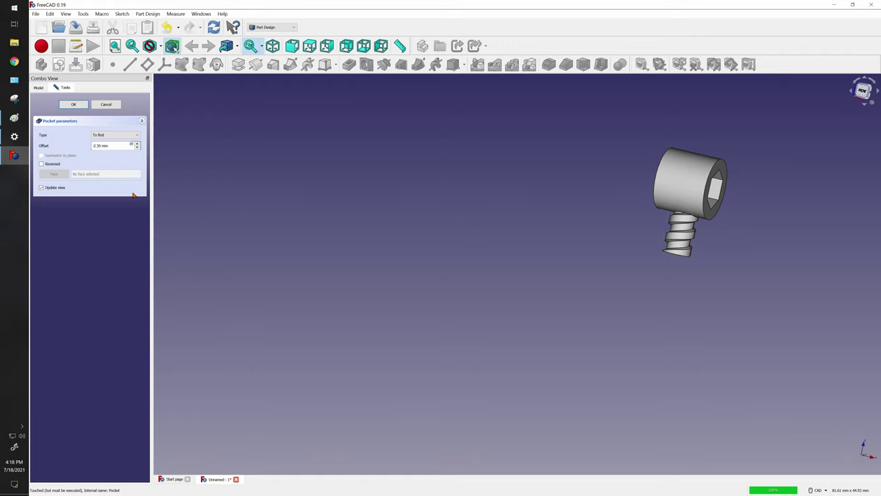
pyautogui.press('Escape')
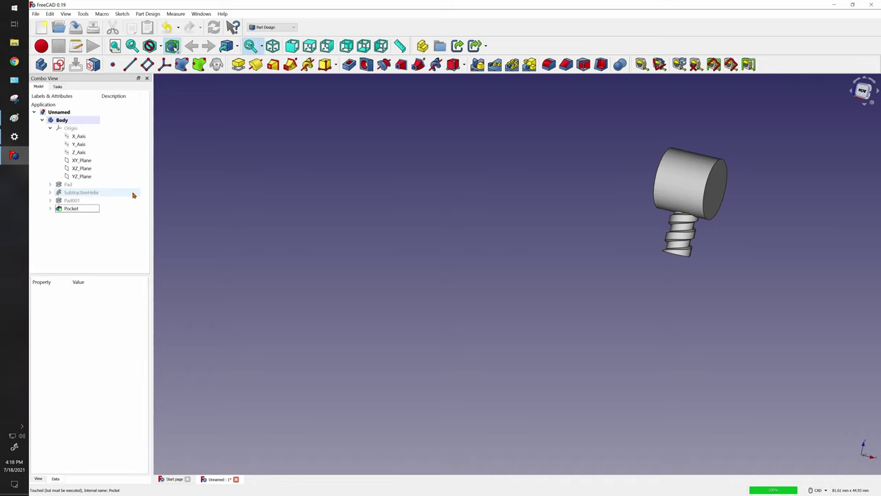
pyautogui.scroll(-2, 728, 183)
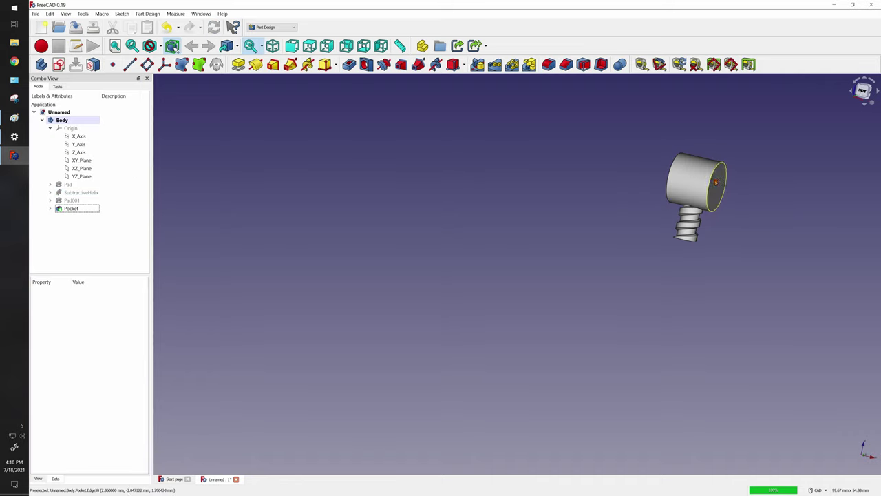
pyautogui.press('0')
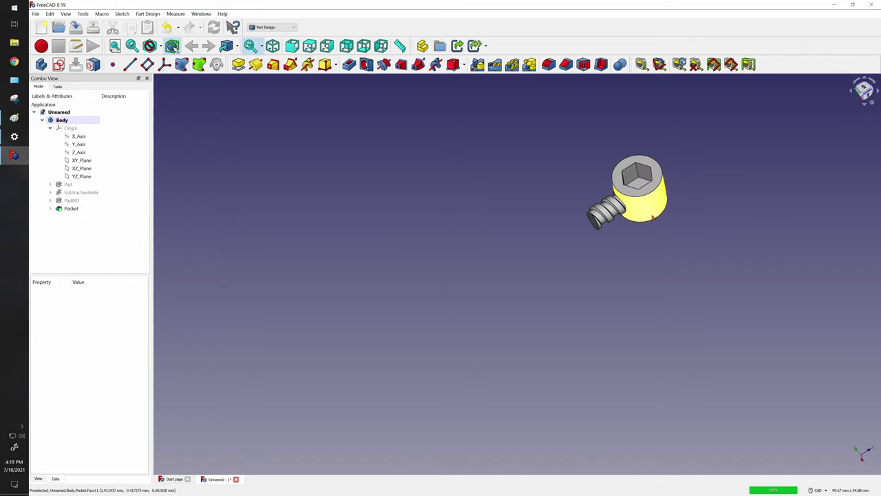
pyautogui.scroll(1, 681, 219)
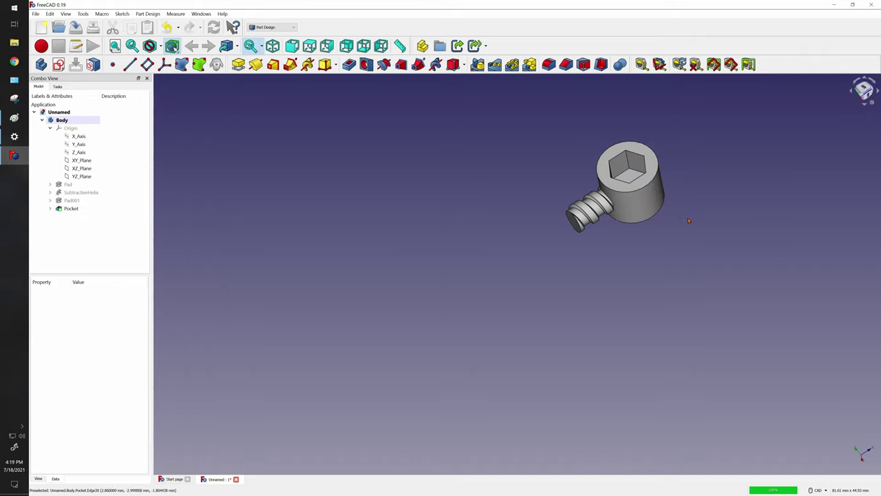
pyautogui.click(577, 221)
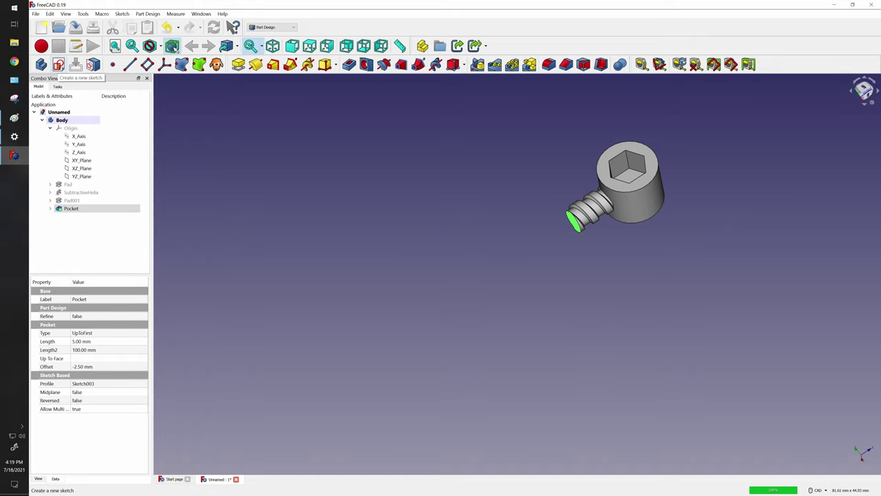
# Start a sketch on the end face and draw a regular polygon centred on the origin.
pyautogui.click(58, 65)
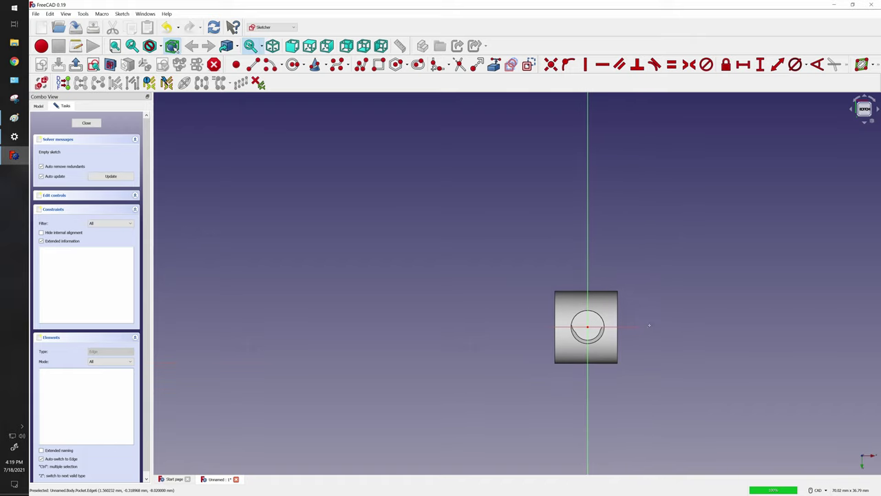
pyautogui.press('g')
pyautogui.press('6')
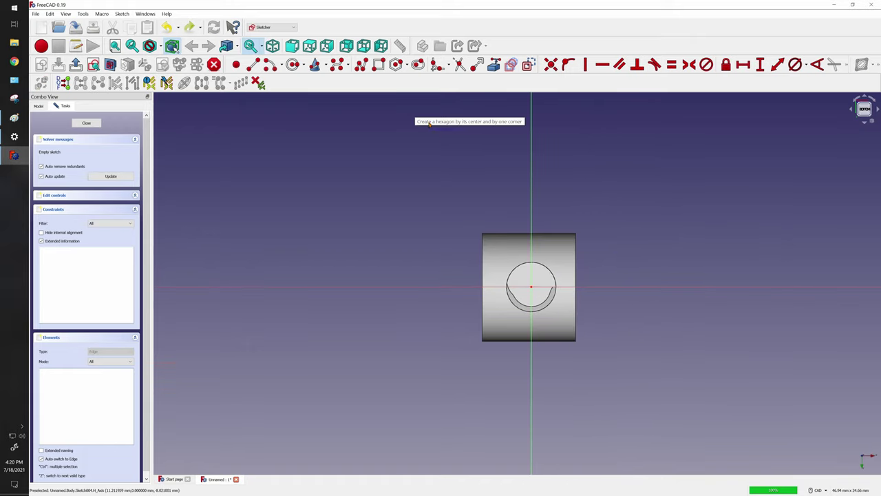
pyautogui.click(407, 68)
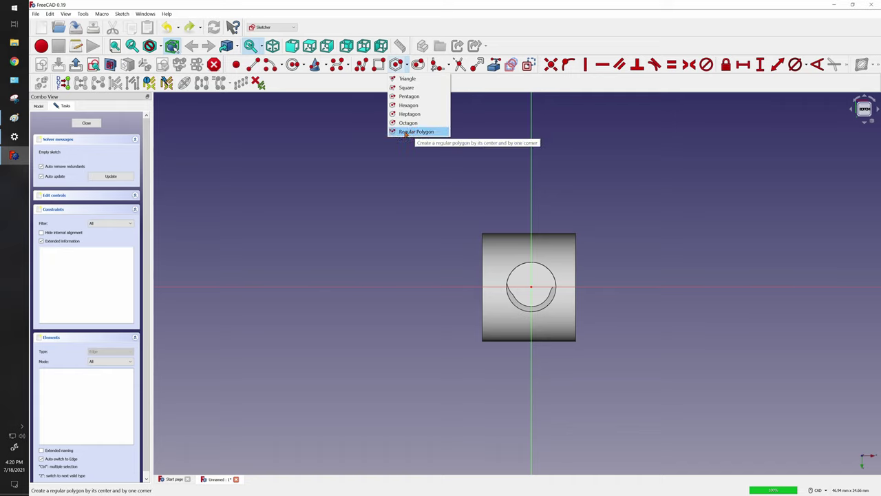
pyautogui.click(417, 132)
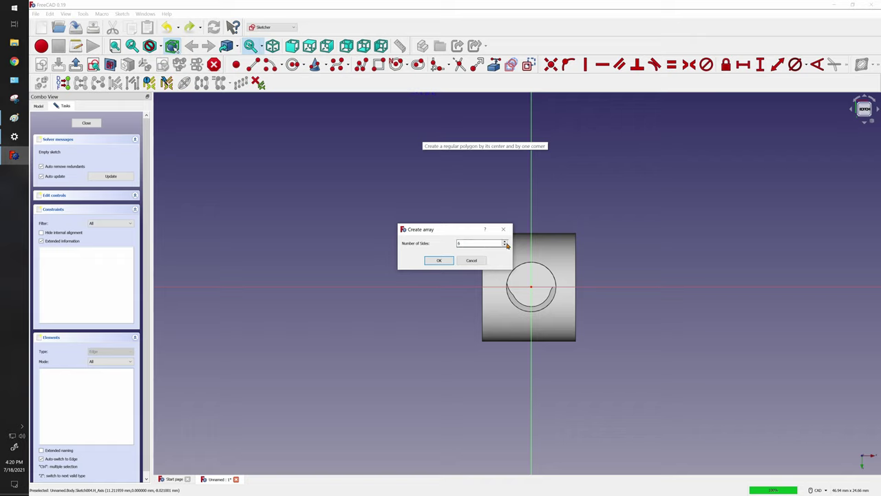
pyautogui.doubleClick(460, 243)
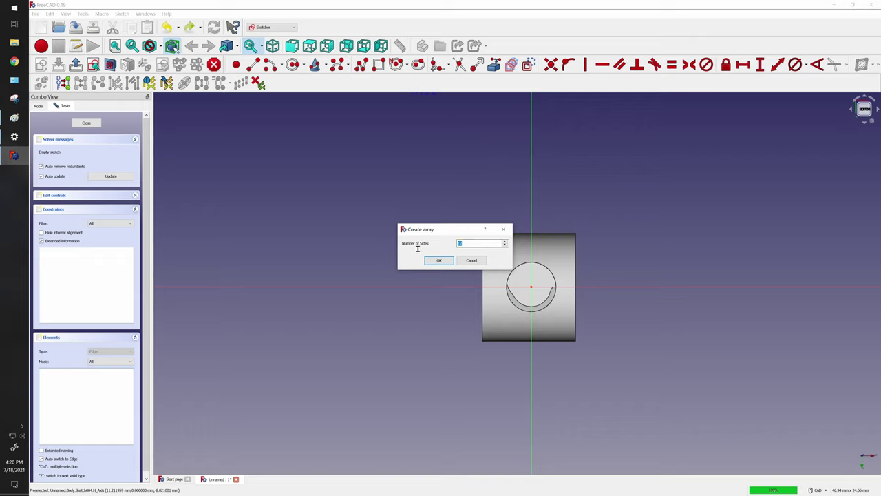
pyautogui.write('4')
pyautogui.click(440, 261)
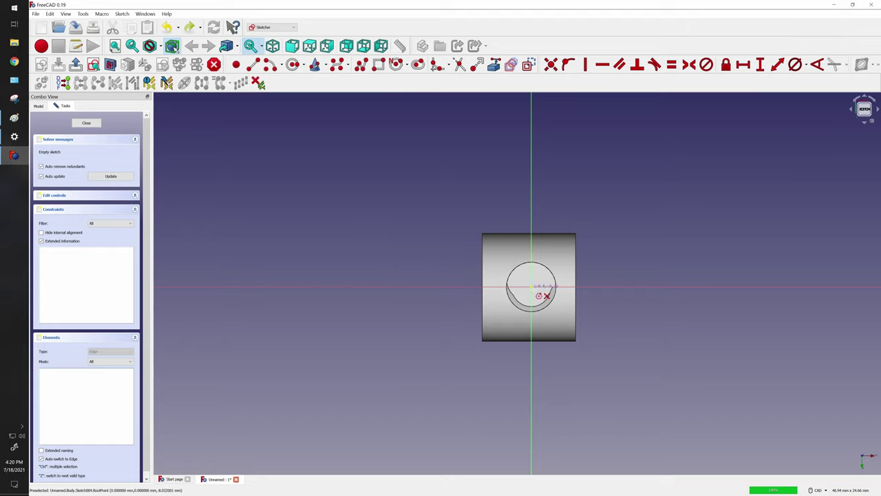
pyautogui.click(531, 286)
pyautogui.click(599, 215)
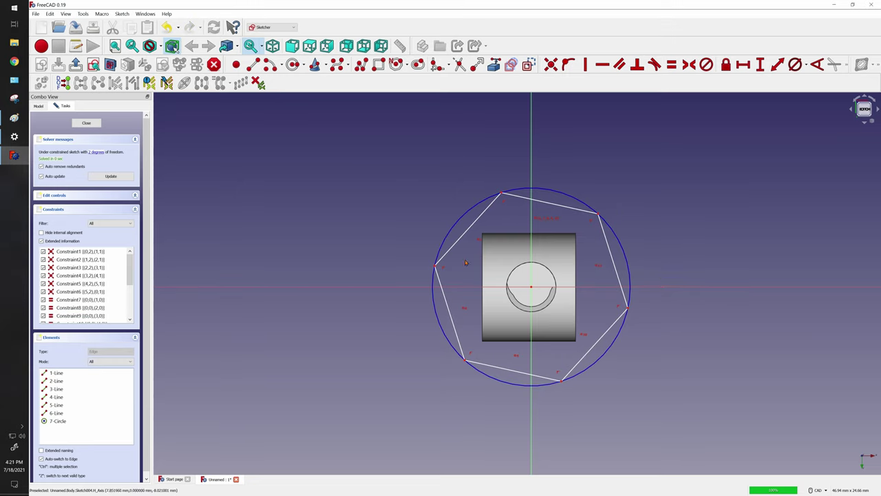
# Make the hexagon's right edge vertical and give its circumscribed circle a 7.8 mm diameter.
pyautogui.moveTo(632, 287); pyautogui.dragTo(662, 220)
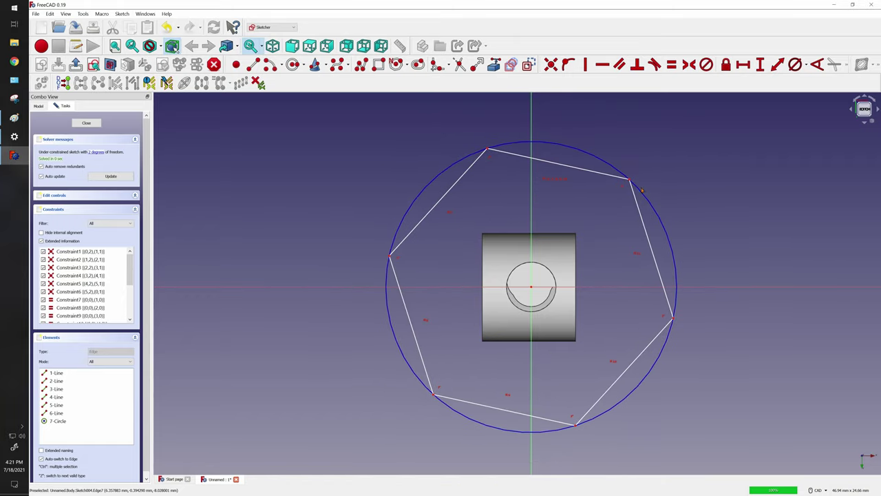
pyautogui.moveTo(489, 151); pyautogui.dragTo(451, 222)
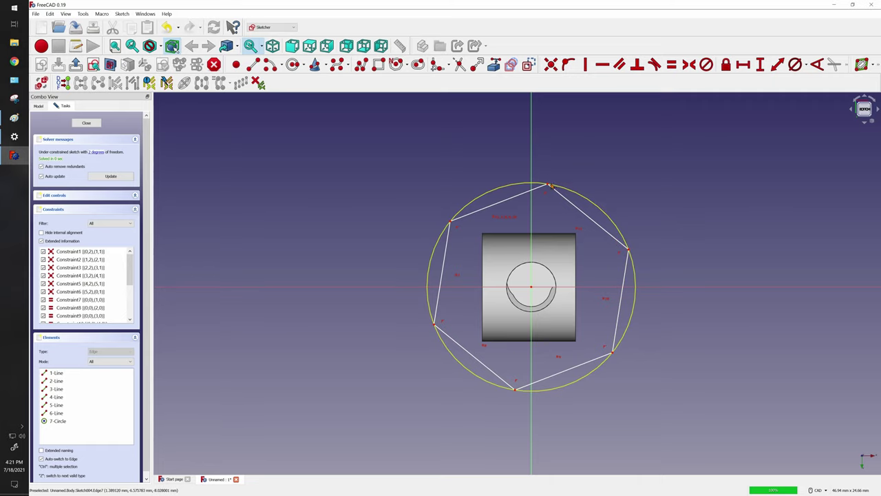
pyautogui.click(626, 278)
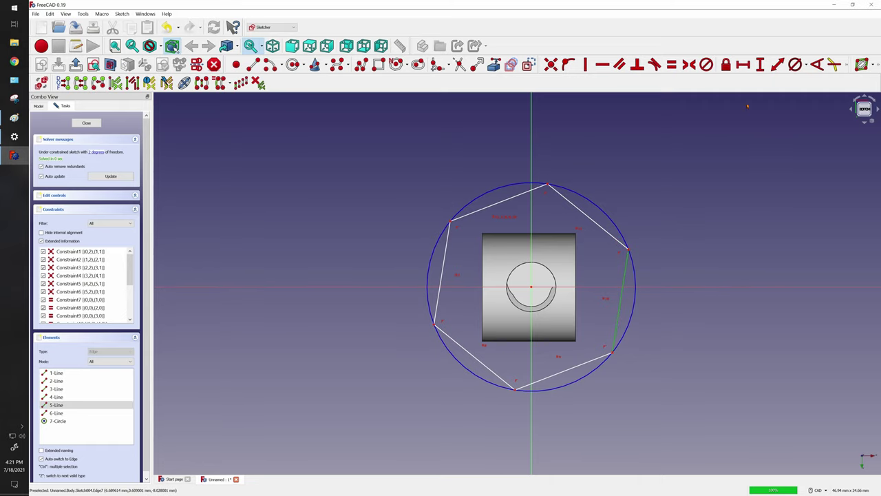
pyautogui.click(585, 65)
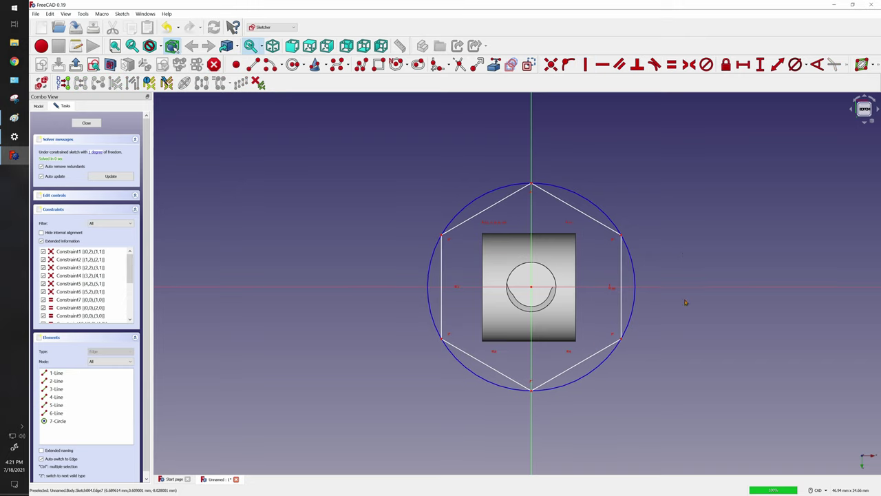
pyautogui.press('k')
pyautogui.press('o')
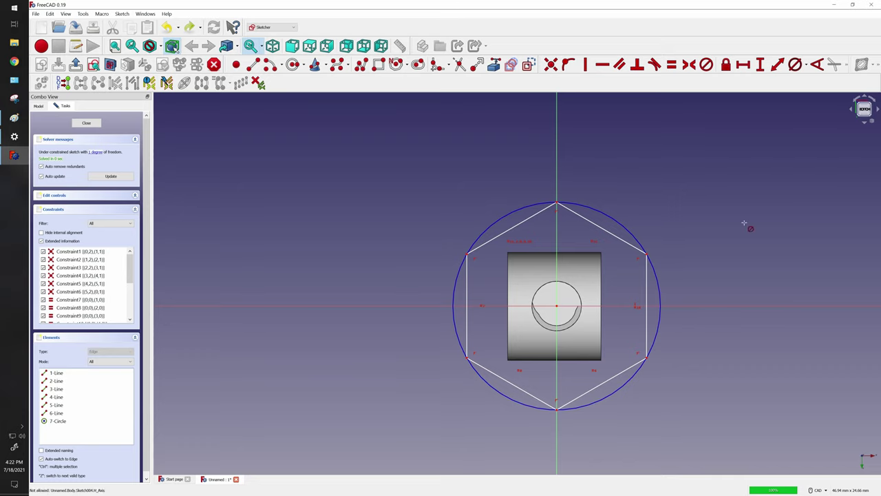
pyautogui.click(638, 240)
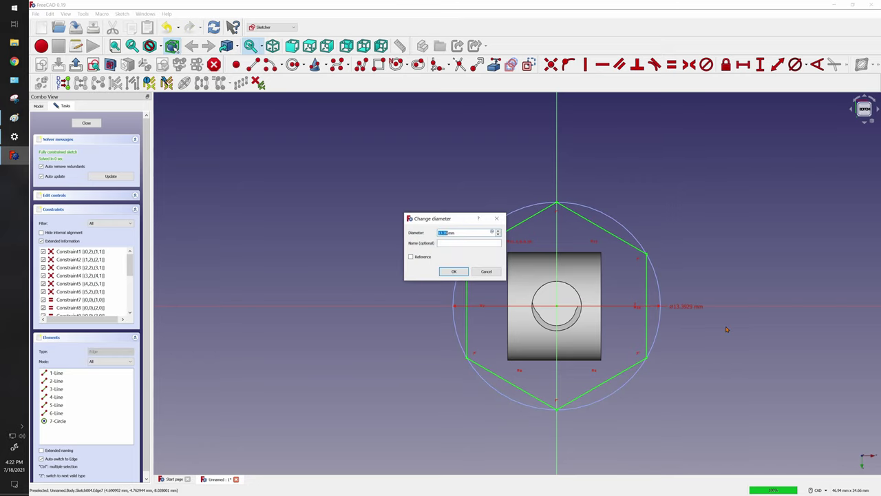
pyautogui.write('7.8')
pyautogui.press('Return')
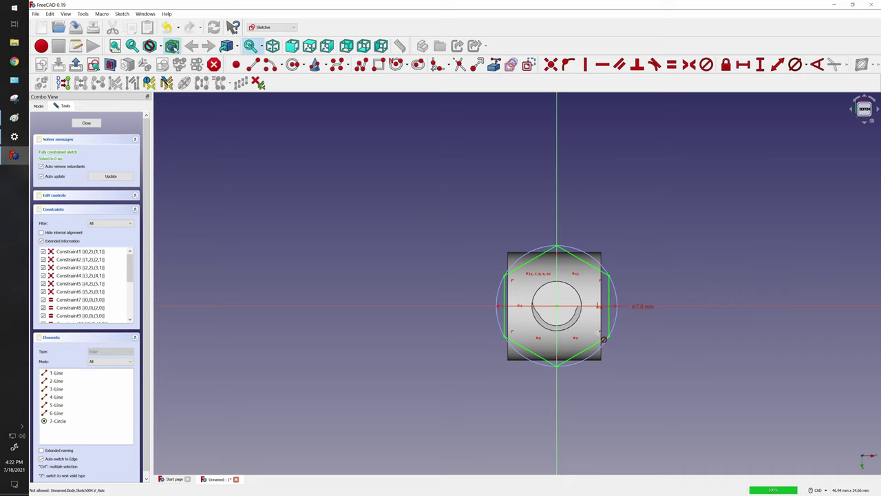
# Close Sketch004 and pad the hexagon 3.2 mm into a hex nut.
pyautogui.click(86, 124)
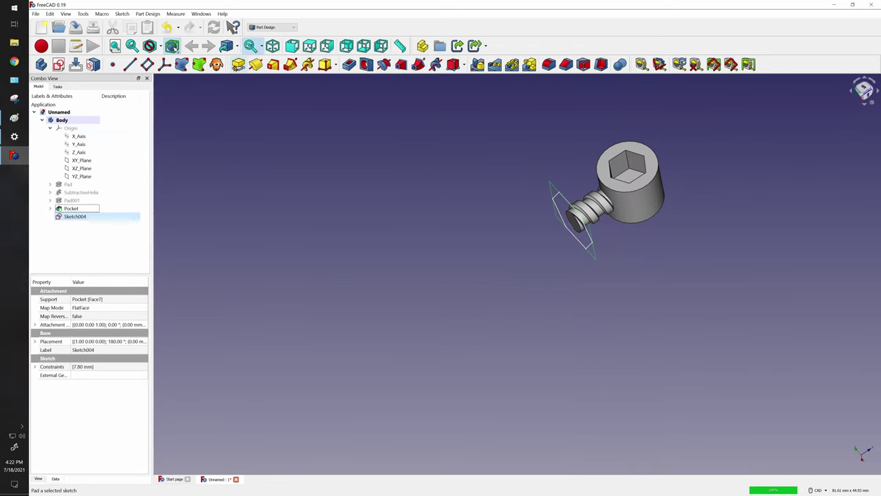
pyautogui.click(237, 65)
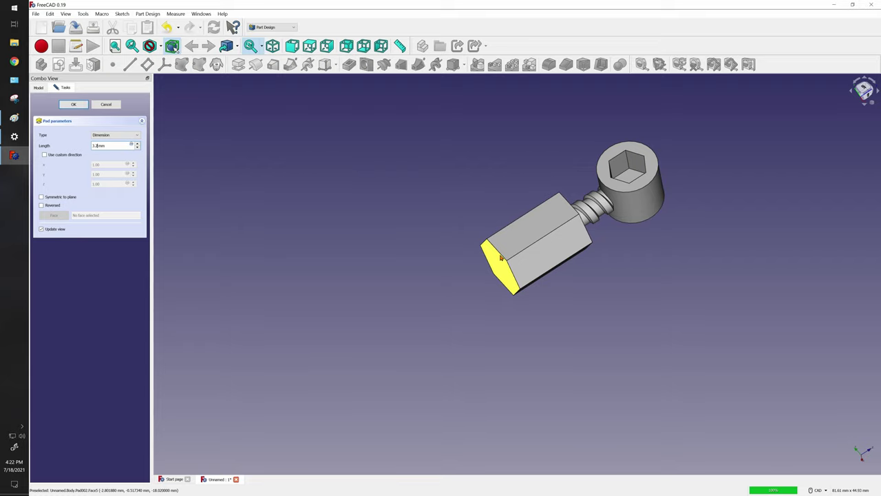
pyautogui.write('3.2')
pyautogui.press('Return')
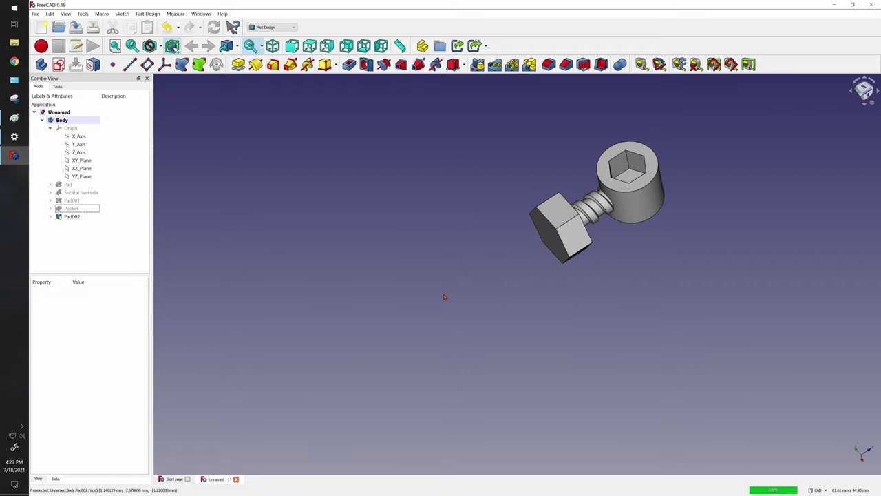
pyautogui.click(550, 237)
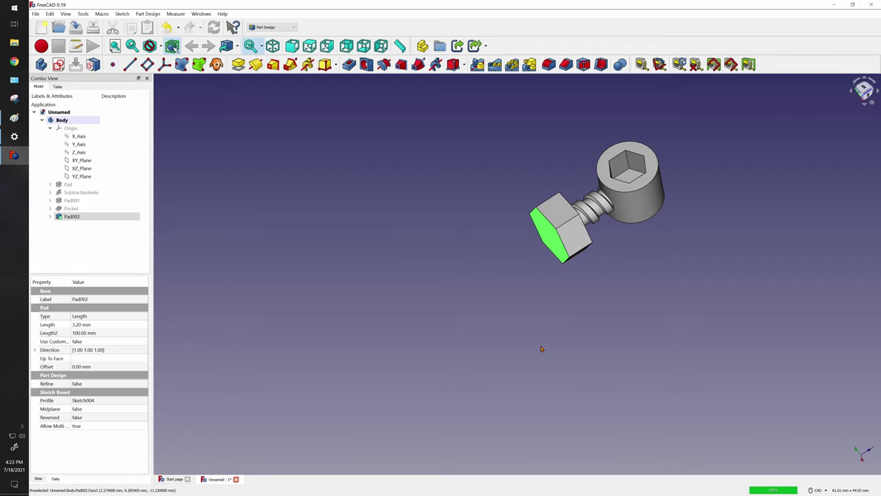
# On the hex face, sketch a centred circle with 4.8 mm diameter and close the sketch.
pyautogui.click(58, 64)
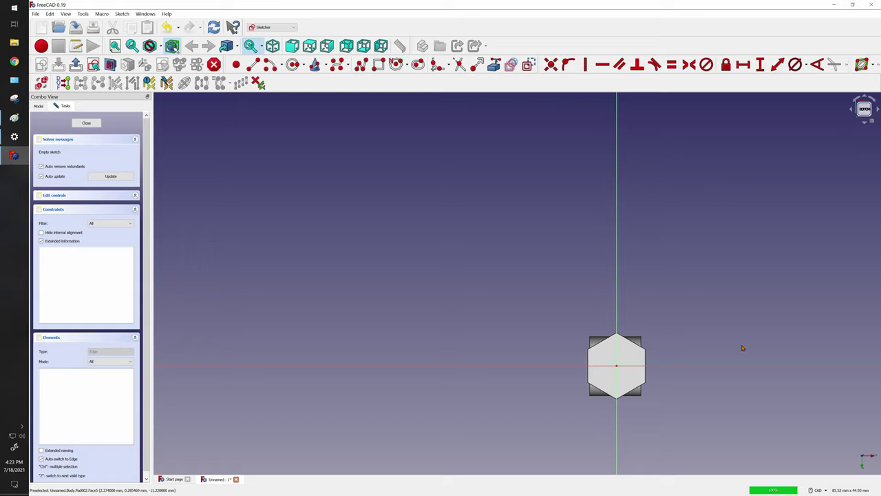
pyautogui.scroll(1, 656, 350)
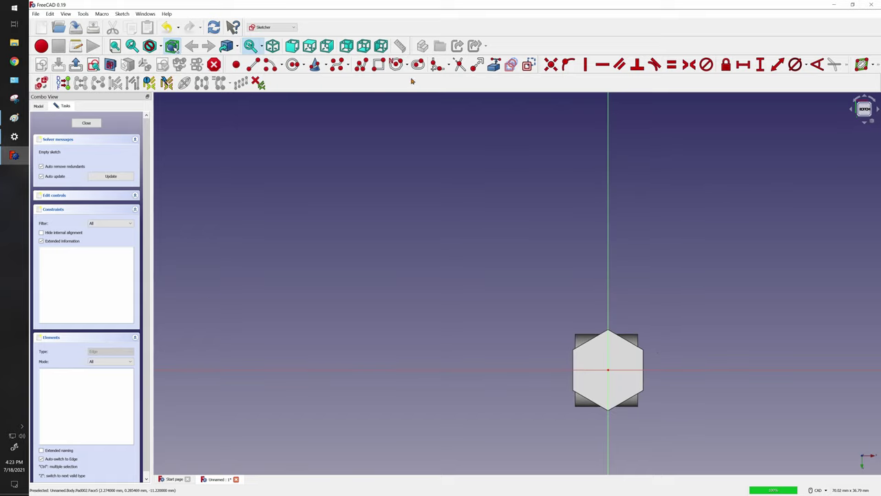
pyautogui.click(634, 361)
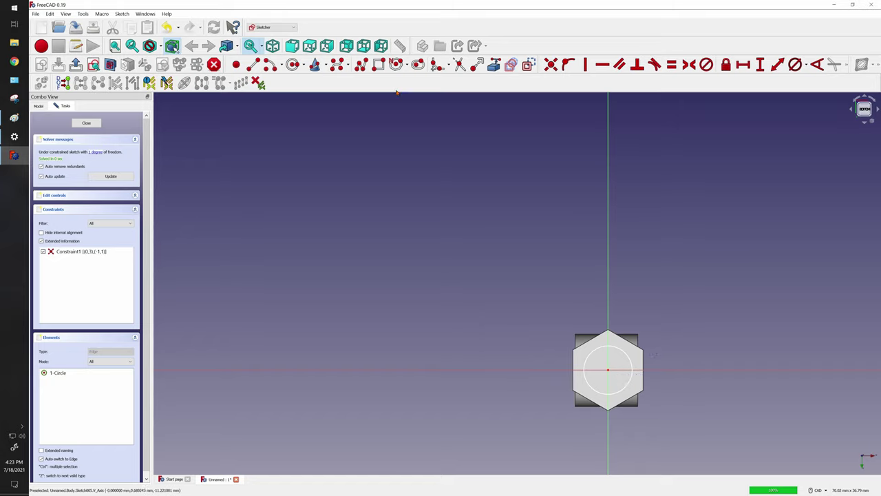
pyautogui.click(795, 64)
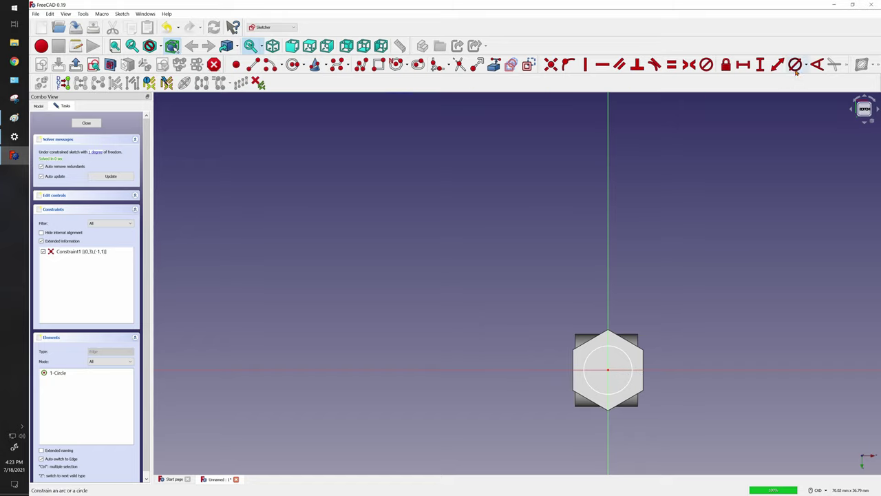
pyautogui.click(629, 359)
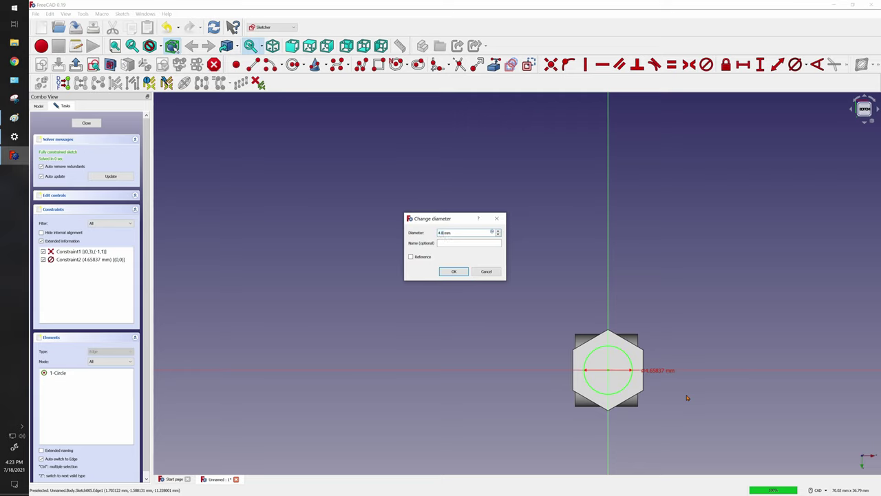
pyautogui.press('Return')
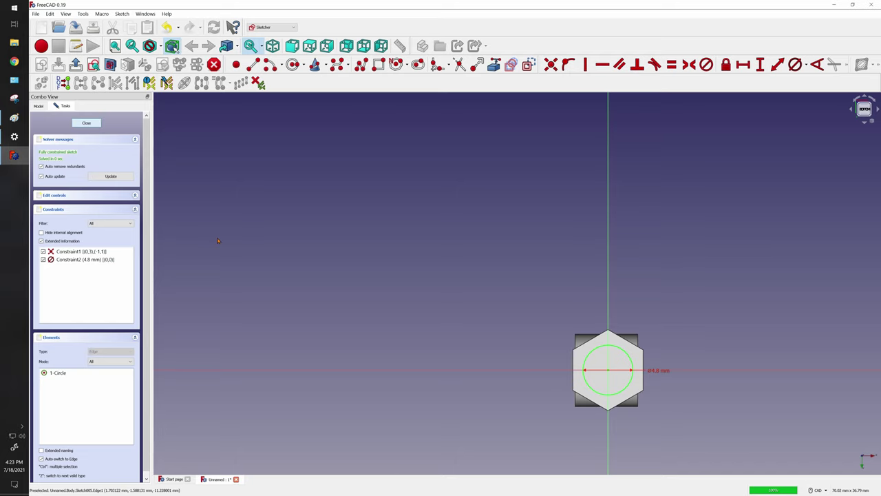
pyautogui.click(86, 123)
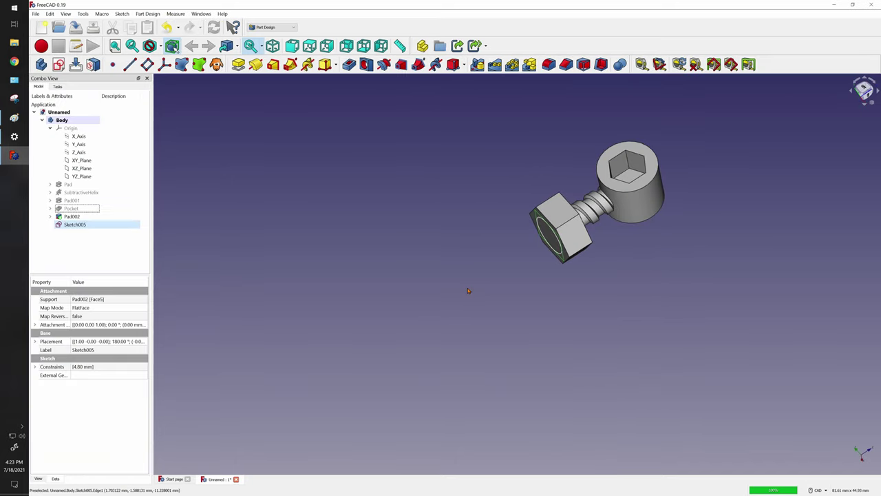
# Pocket Sketch005's 4.8 mm circle 2 mm deep into the hex nut end.
pyautogui.click(350, 64)
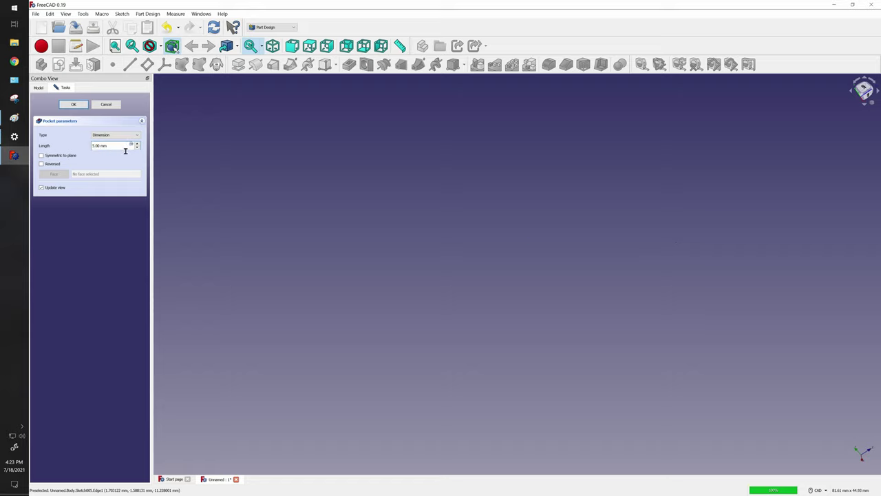
pyautogui.moveTo(126, 147); pyautogui.dragTo(88, 149)
pyautogui.write('3')
pyautogui.click(41, 165)
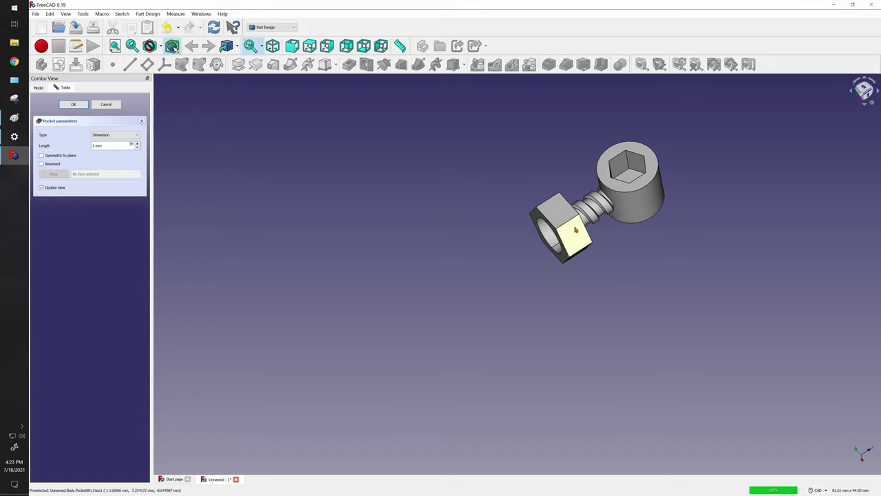
pyautogui.scroll(4, 572, 231)
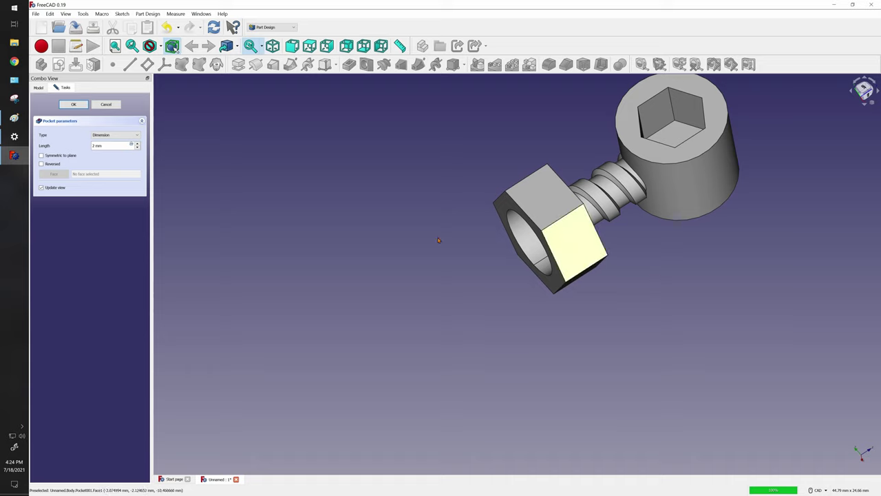
pyautogui.press('Return')
pyautogui.scroll(-3, 299, 206)
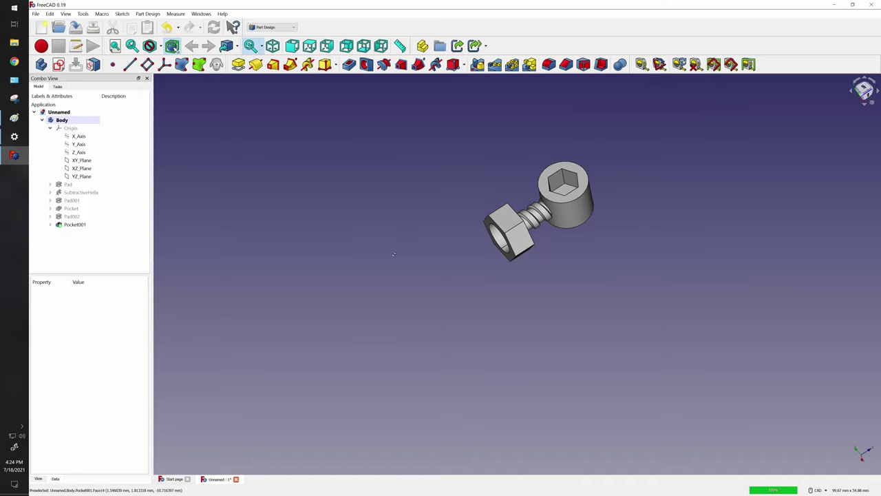
pyautogui.moveTo(592, 289); pyautogui.dragTo(662, 185, button='middle')
pyautogui.scroll(3, 629, 365)
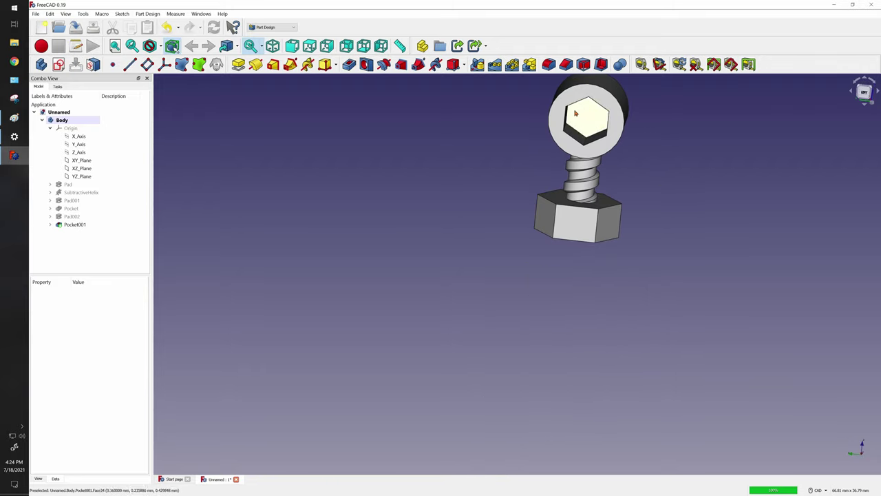
pyautogui.moveTo(695, 169); pyautogui.dragTo(636, 218, button='middle')
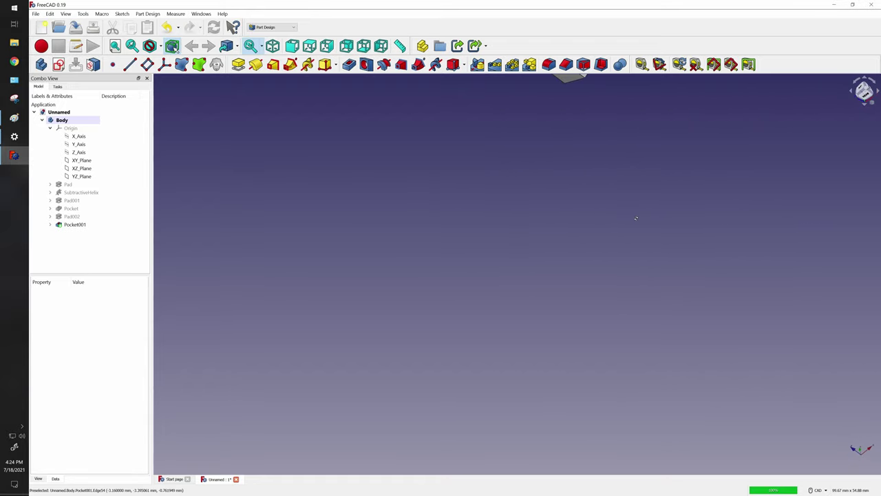
pyautogui.scroll(-2, 683, 195)
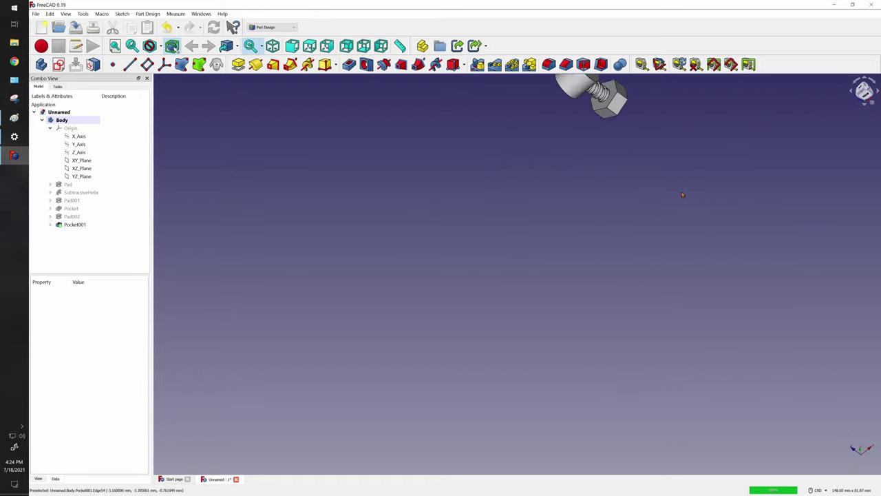
pyautogui.click(382, 46)
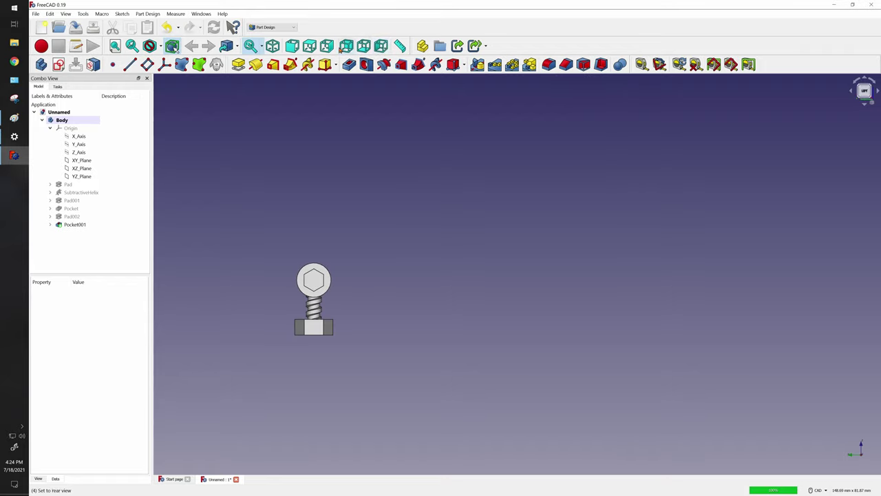
pyautogui.click(327, 46)
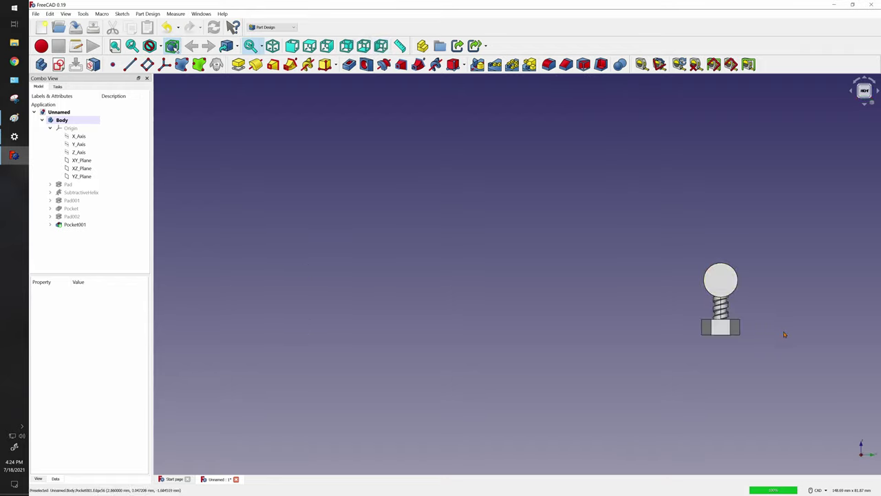
pyautogui.moveTo(785, 335); pyautogui.dragTo(521, 271, button='middle')
pyautogui.scroll(4, 473, 218)
pyautogui.scroll(3, 461, 220)
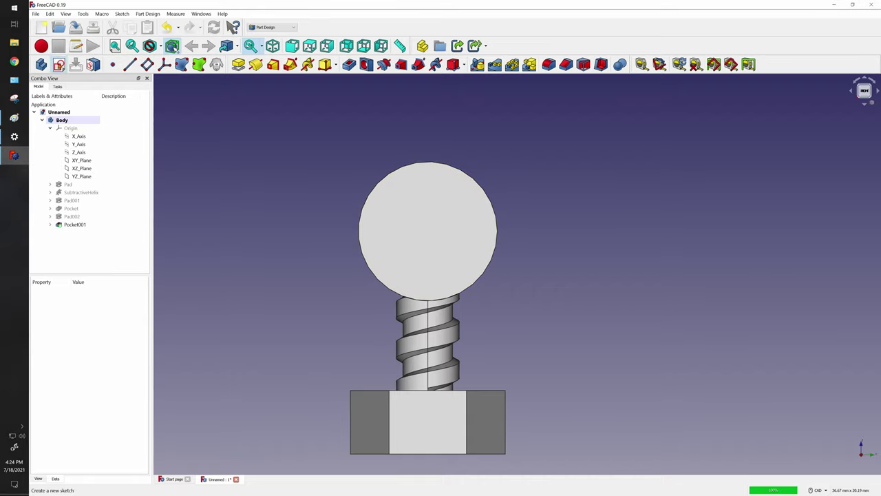
pyautogui.click(58, 64)
pyautogui.click(105, 104)
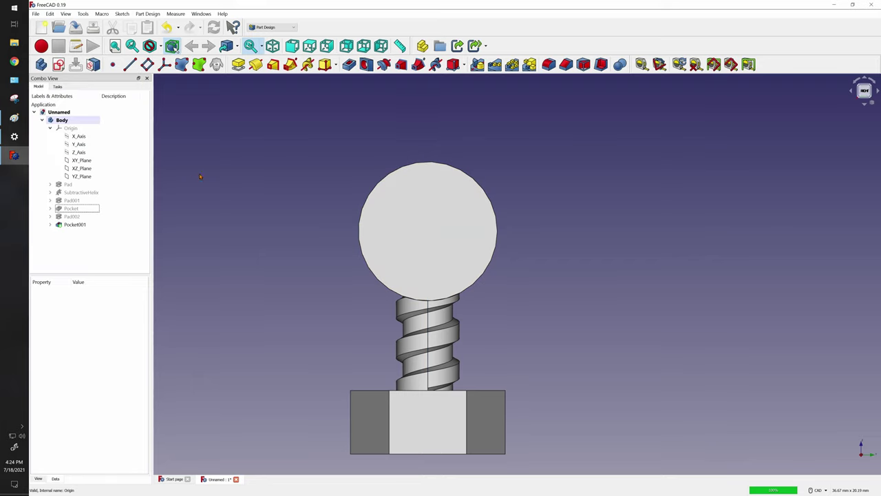
pyautogui.scroll(-2, 241, 201)
pyautogui.click(343, 236)
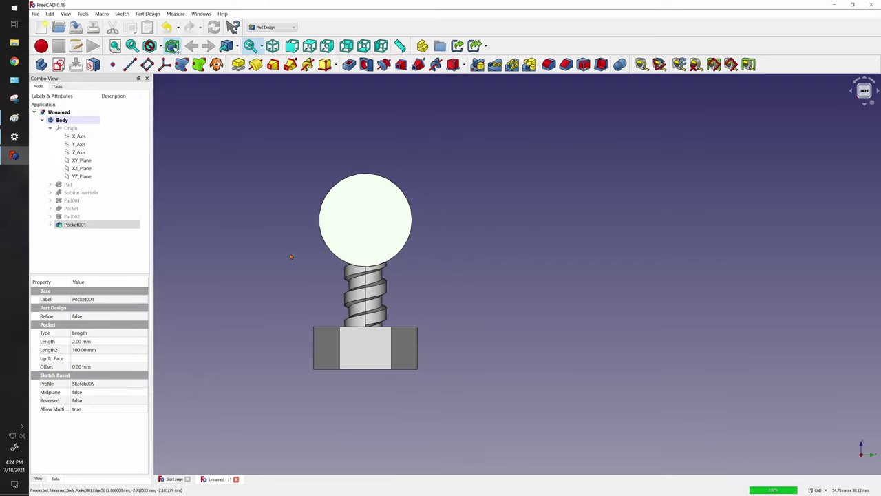
pyautogui.moveTo(291, 255); pyautogui.dragTo(363, 274, button='middle')
pyautogui.click(568, 271)
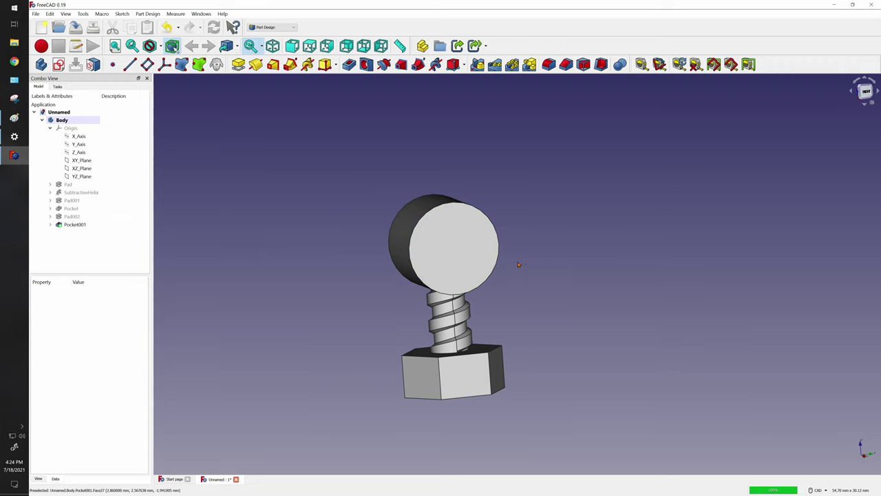
pyautogui.click(486, 259)
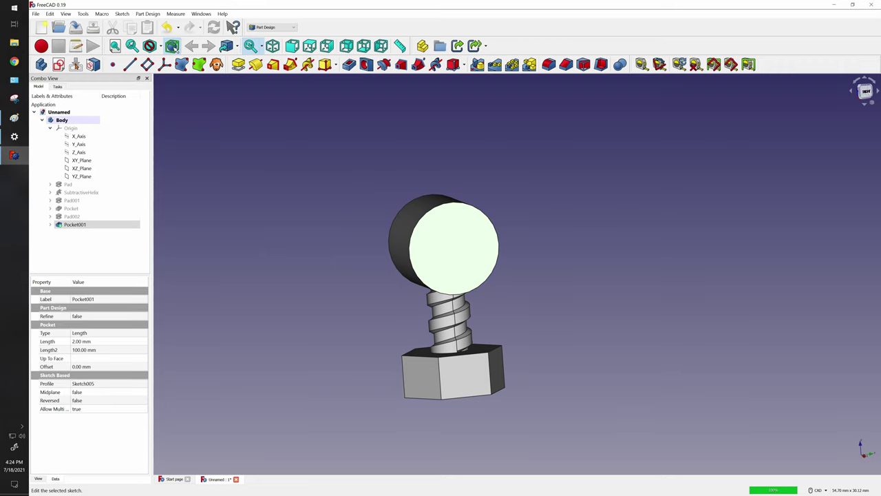
# On the head's front face, sketch a centred 2.36 mm diameter circle and close the sketch.
pyautogui.click(60, 64)
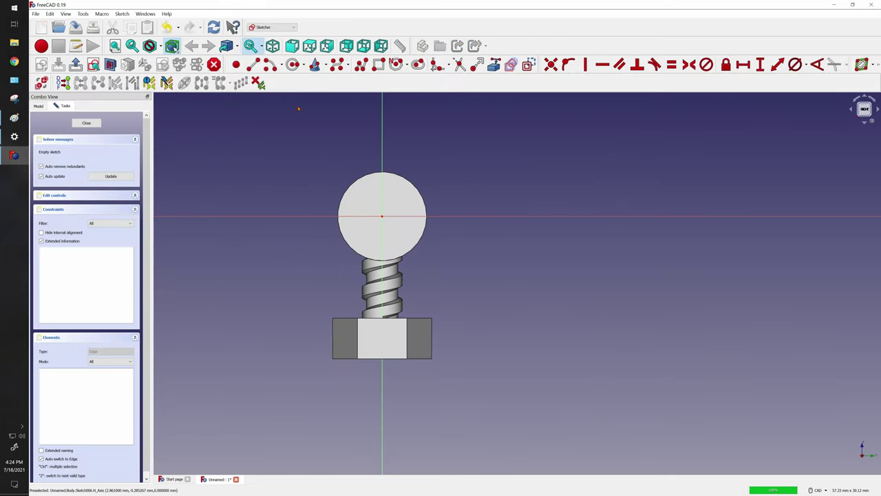
pyautogui.click(293, 64)
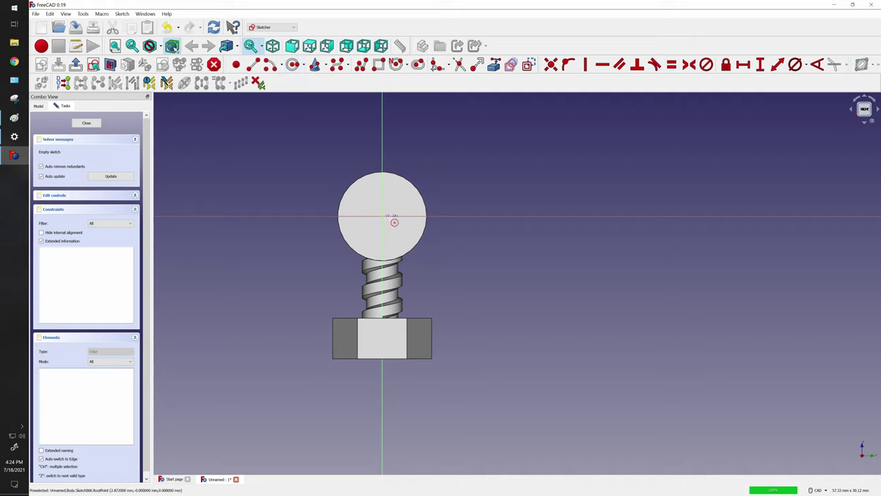
pyautogui.click(382, 216)
pyautogui.click(395, 216)
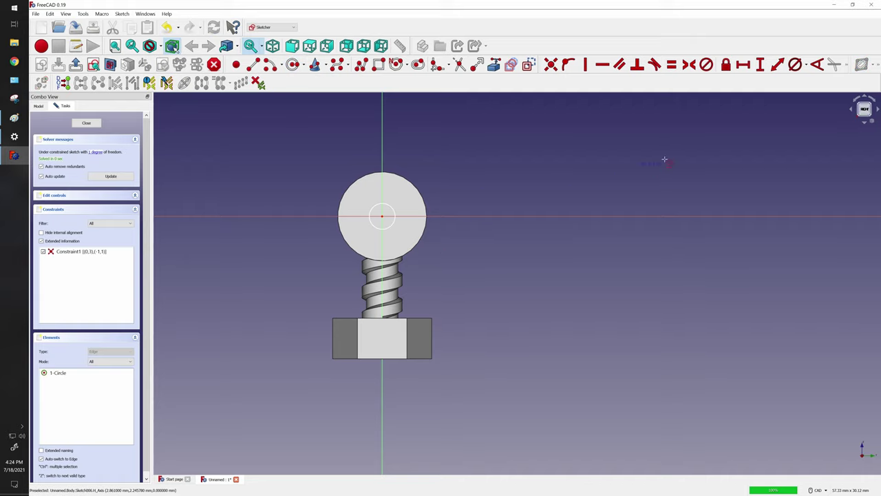
pyautogui.click(794, 65)
pyautogui.click(394, 216)
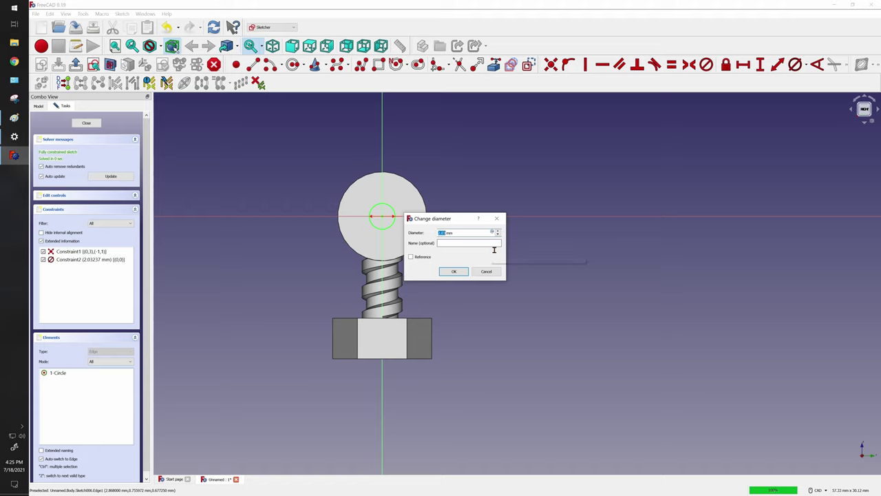
pyautogui.write('2.36')
pyautogui.press('Return')
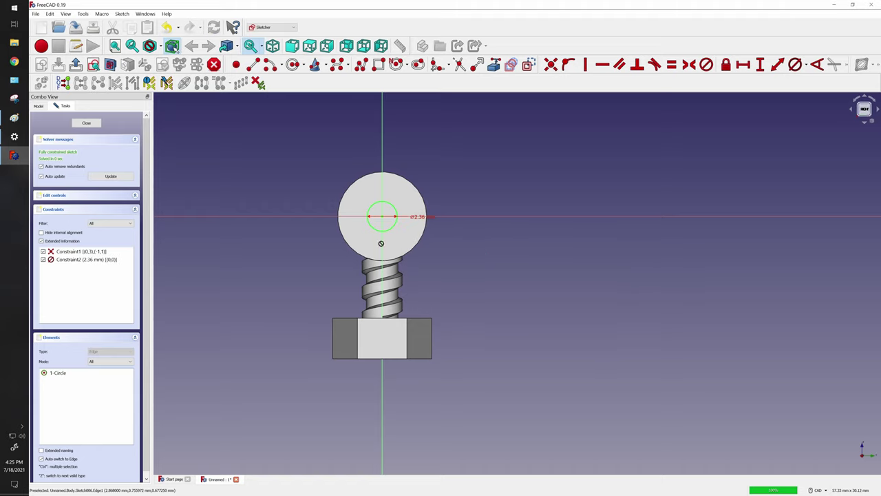
pyautogui.click(86, 123)
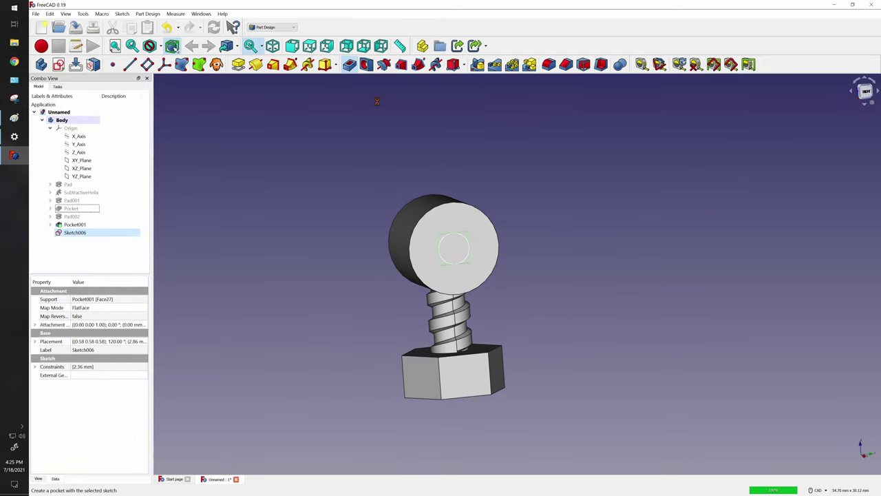
# Pocket the 2.36 mm circle into the head using the To first type.
pyautogui.click(349, 64)
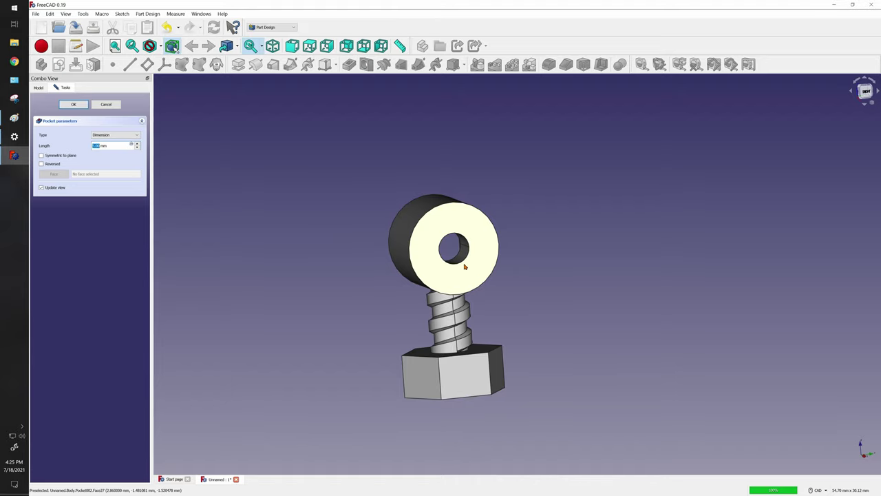
pyautogui.click(121, 135)
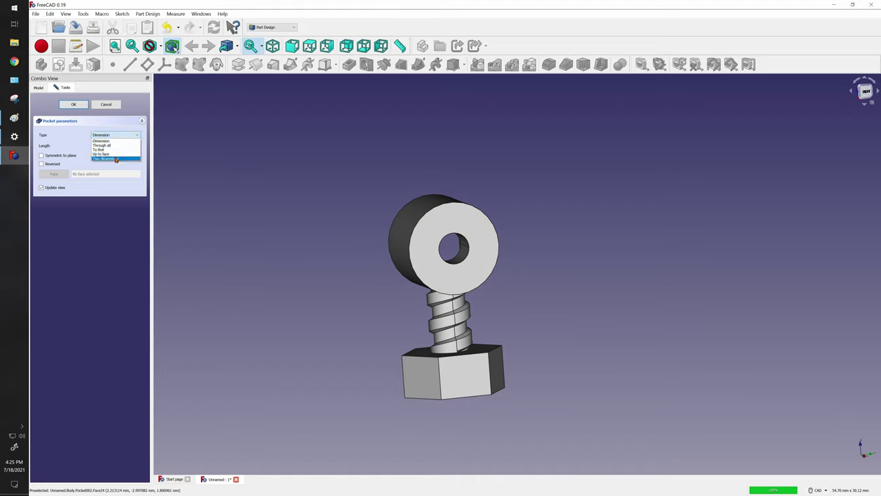
pyautogui.click(109, 149)
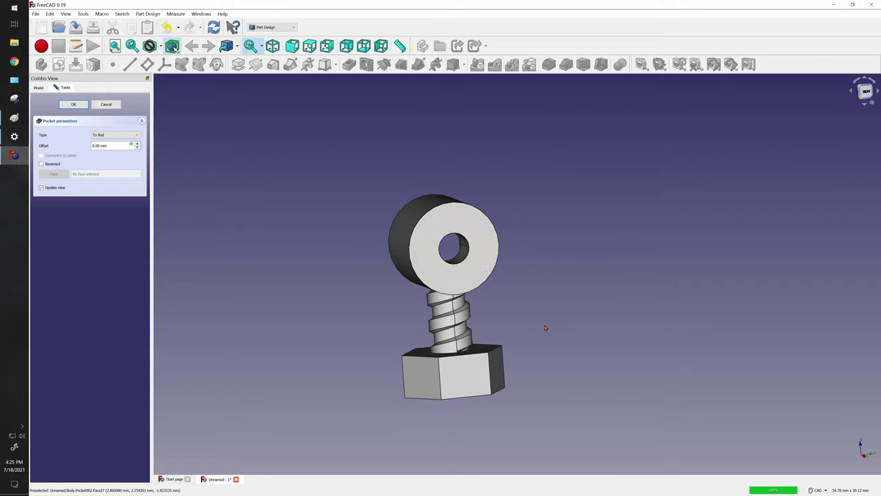
pyautogui.click(73, 105)
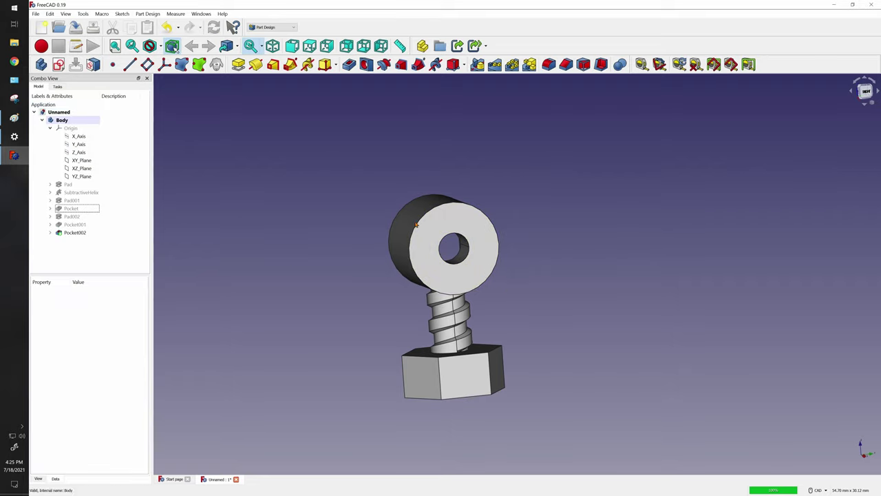
pyautogui.scroll(-4, 414, 307)
pyautogui.moveTo(381, 305); pyautogui.dragTo(498, 186, button='middle')
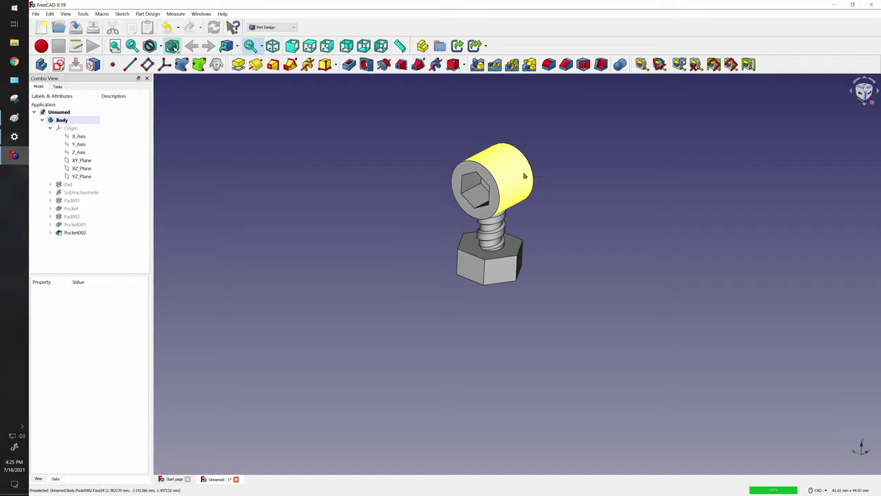
pyautogui.moveTo(521, 168); pyautogui.dragTo(525, 265, button='middle')
pyautogui.scroll(3, 525, 265)
pyautogui.press('1')
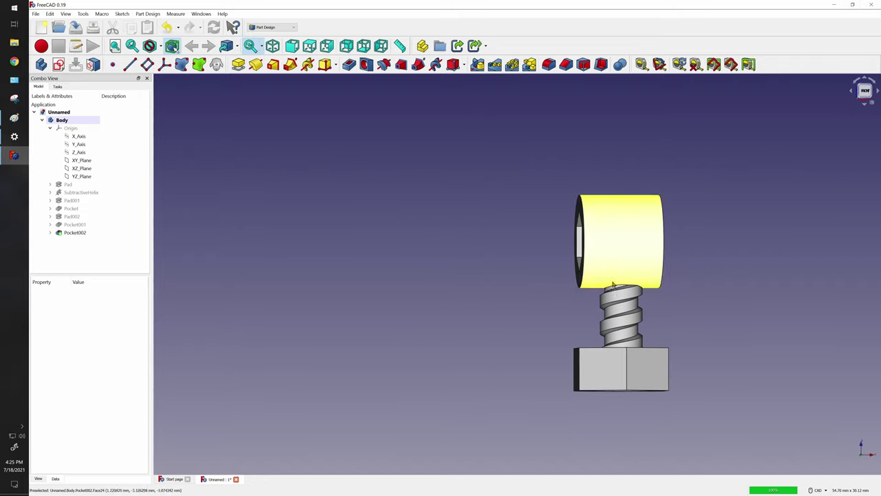
pyautogui.press('0')
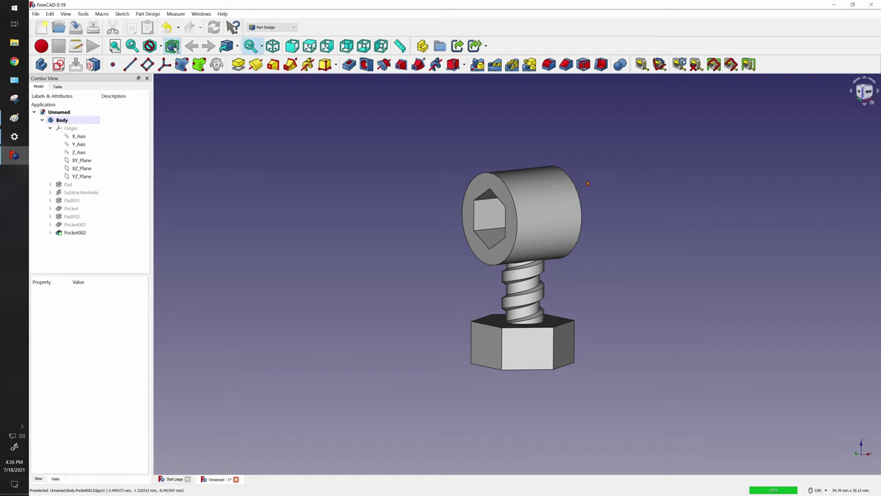
pyautogui.click(520, 225)
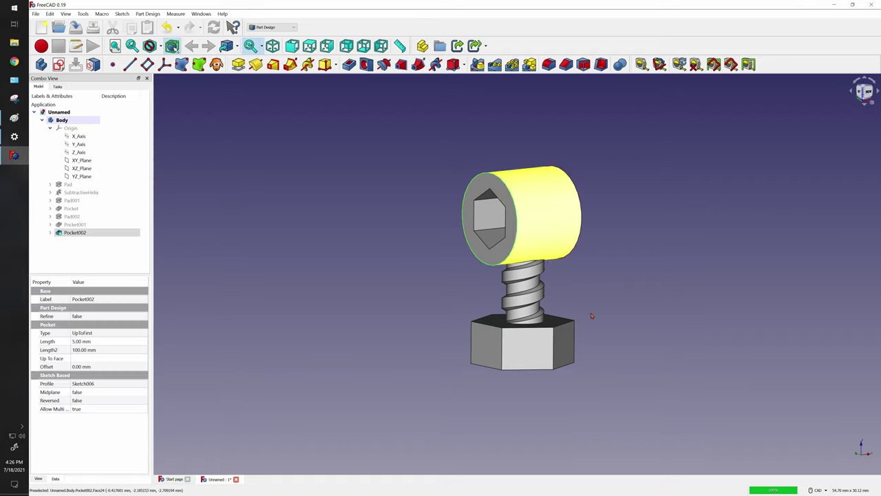
pyautogui.click(662, 299)
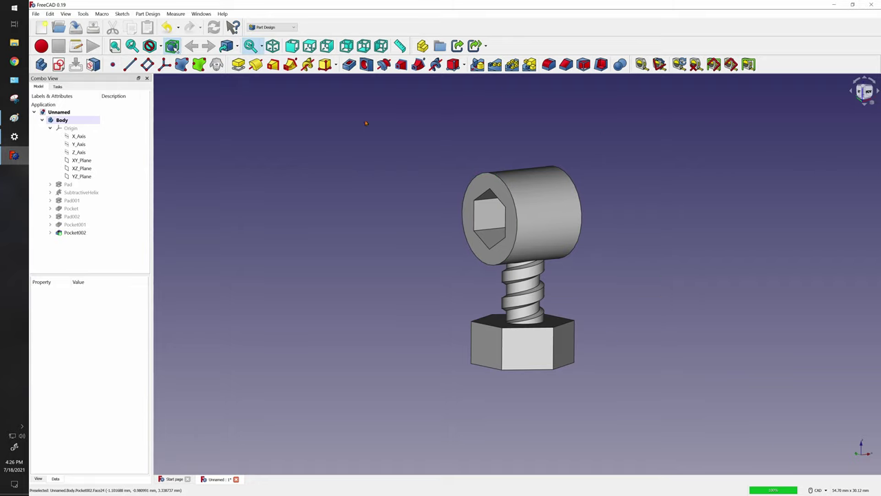
pyautogui.click(502, 254)
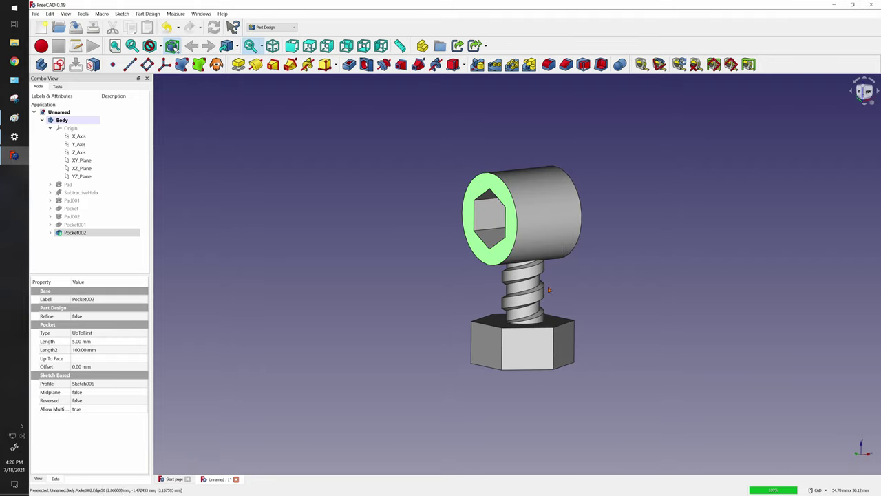
# Add a fillet to the selected socket face and edit its radius value.
pyautogui.click(549, 64)
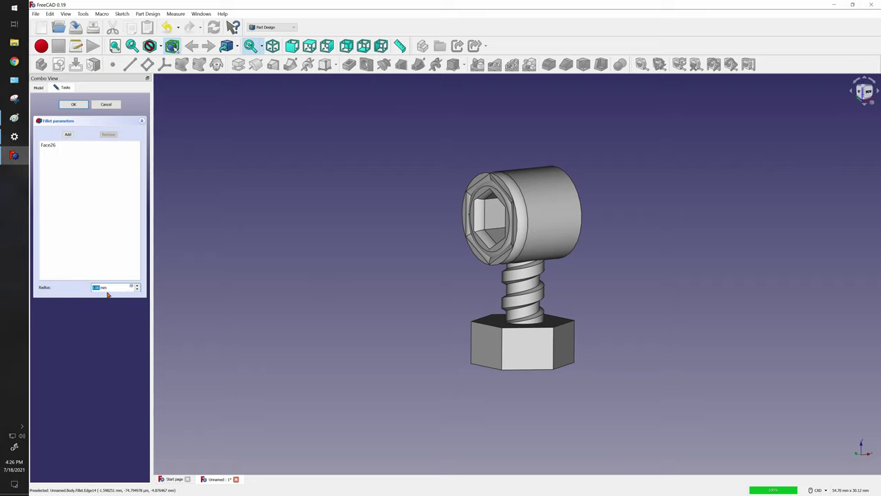
pyautogui.moveTo(101, 287); pyautogui.dragTo(71, 295)
# Apply the fillet and inspect the rounded socket edges from a new angle.
pyautogui.press('Return')
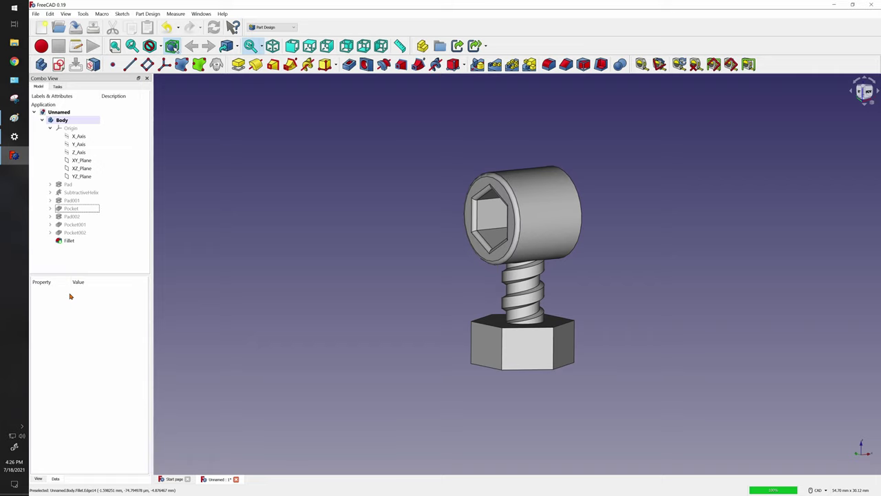
pyautogui.moveTo(453, 225); pyautogui.dragTo(586, 290, button='middle')
pyautogui.scroll(3, 575, 281)
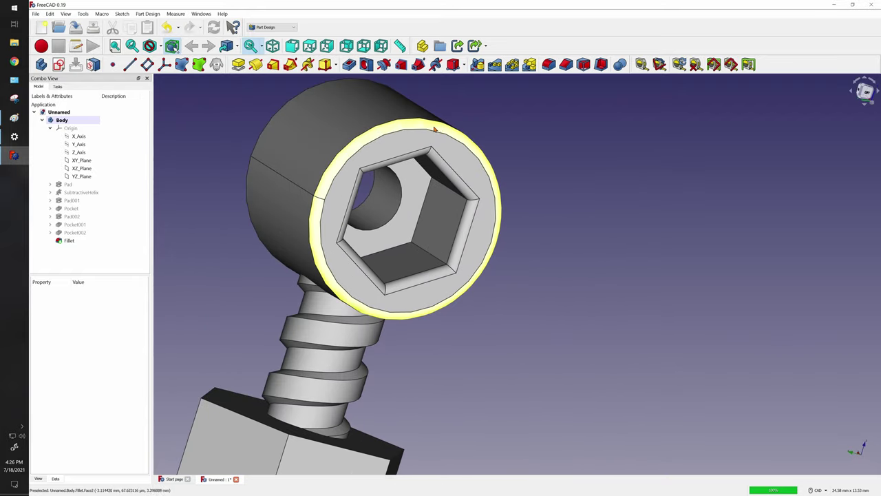
pyautogui.click(366, 141)
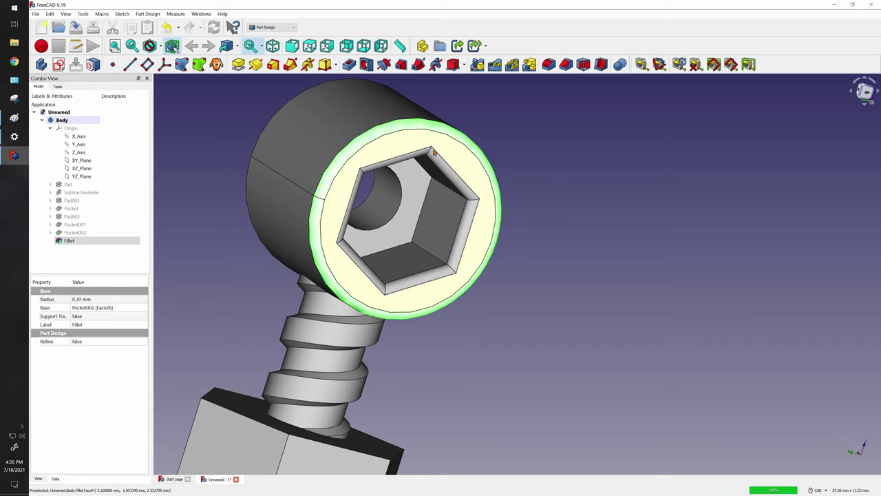
pyautogui.click(368, 294)
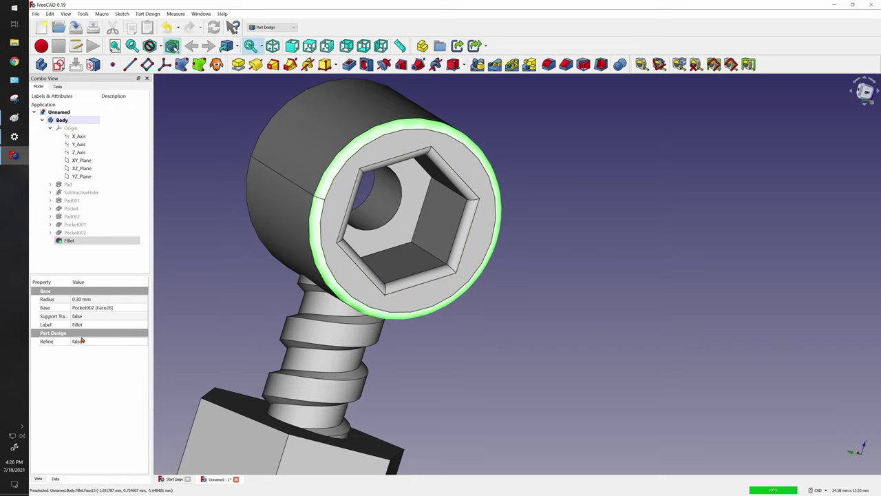
pyautogui.click(182, 255)
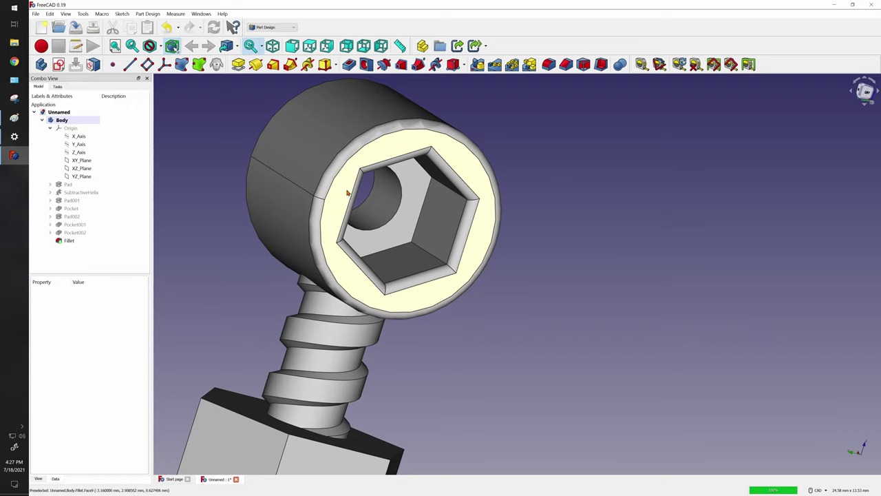
# Delete the Fillet feature from the model tree.
pyautogui.click(70, 241)
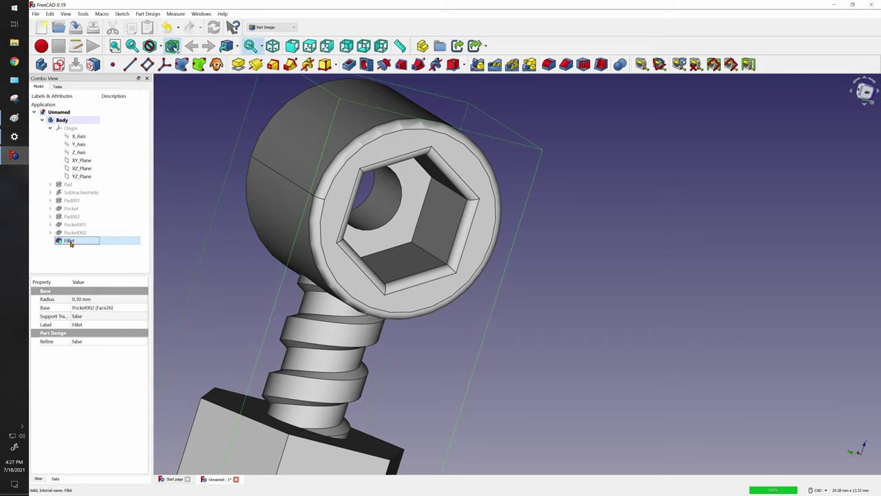
pyautogui.click(112, 252)
pyautogui.click(82, 241)
pyautogui.press('Delete')
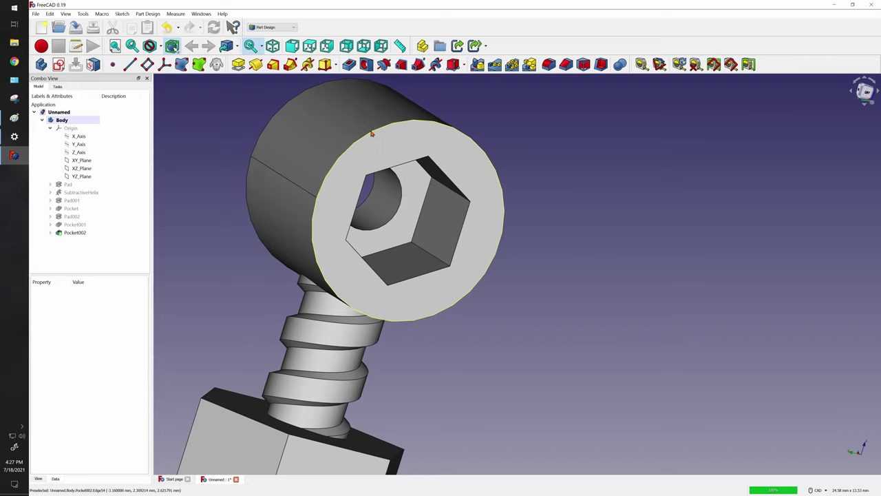
# Fillet the head's front rim edge with an initial 3 mm radius.
pyautogui.click(475, 267)
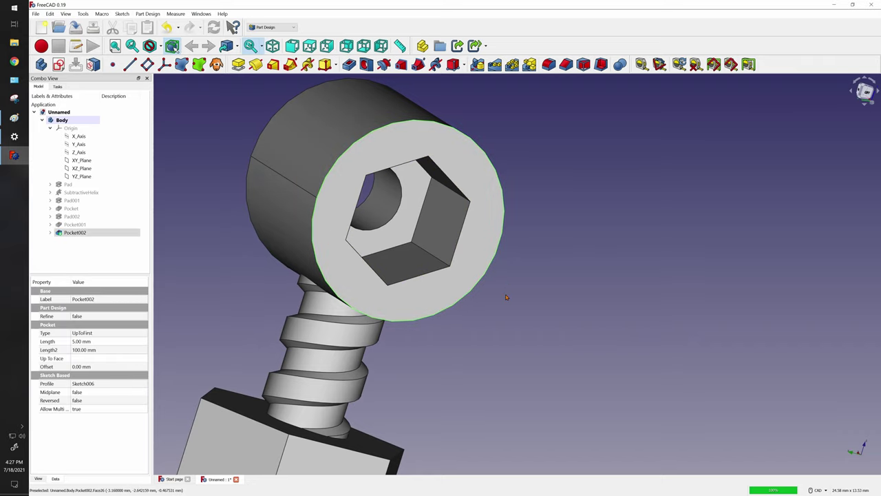
pyautogui.click(548, 64)
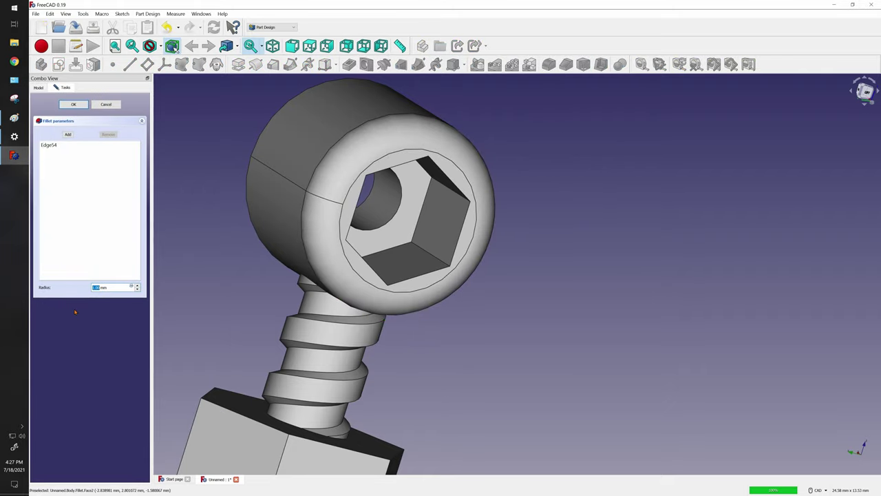
pyautogui.press('BackSpace')
pyautogui.write('3')
pyautogui.press('Return')
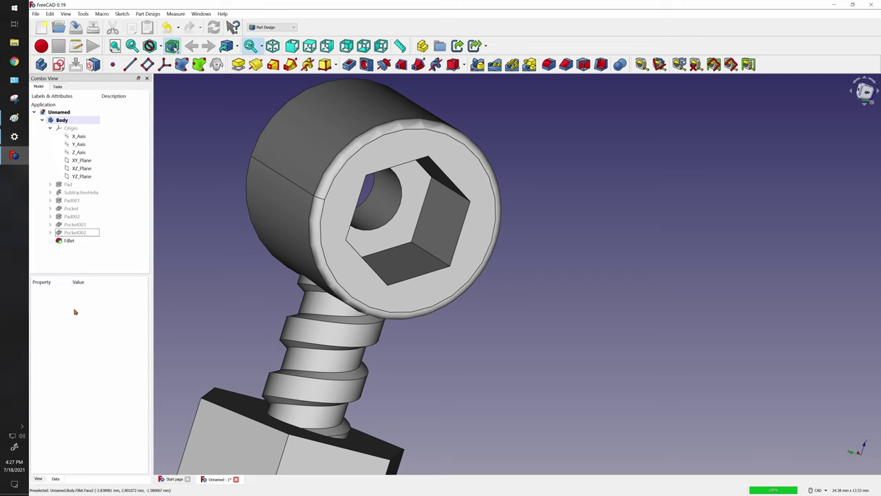
# Reopen the fillet for editing and enter a smaller revised radius.
pyautogui.rightClick(69, 240)
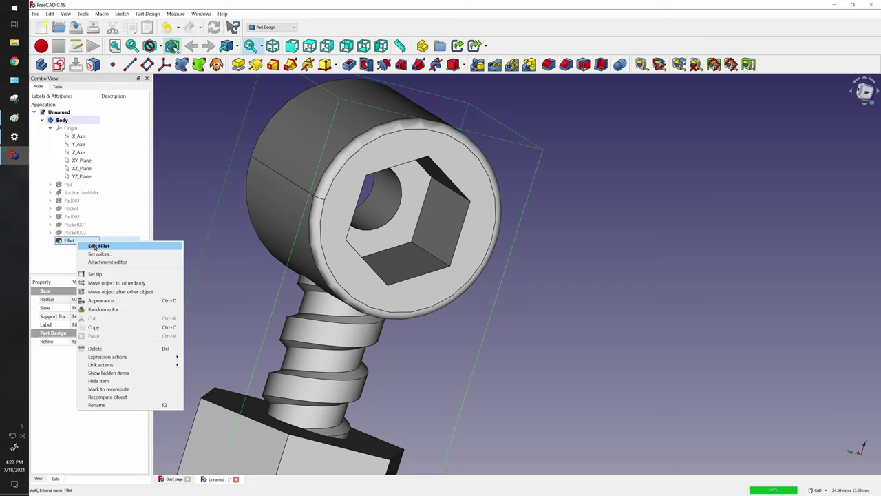
pyautogui.click(97, 246)
pyautogui.write('0.3')
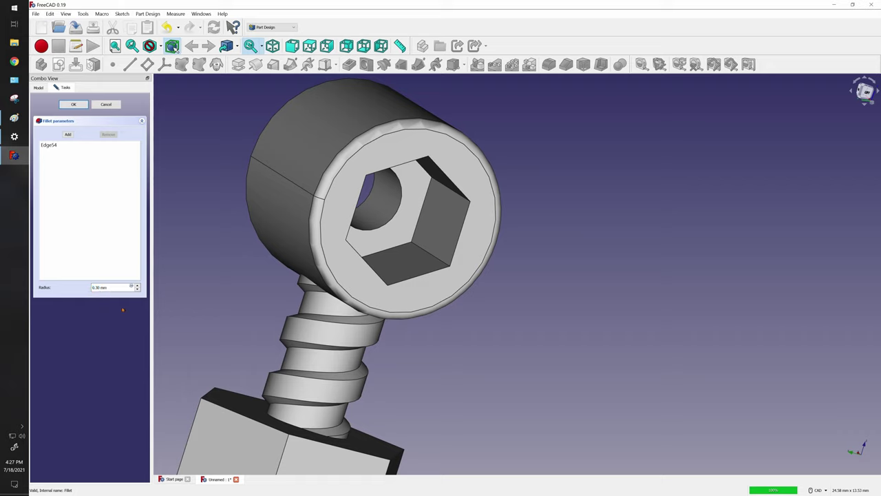
pyautogui.press('BackSpace')
pyautogui.write('4')
pyautogui.press('Return')
# Check the socket from another angle, then finalise the rim fillet at 0.60 mm.
pyautogui.scroll(-4, 445, 316)
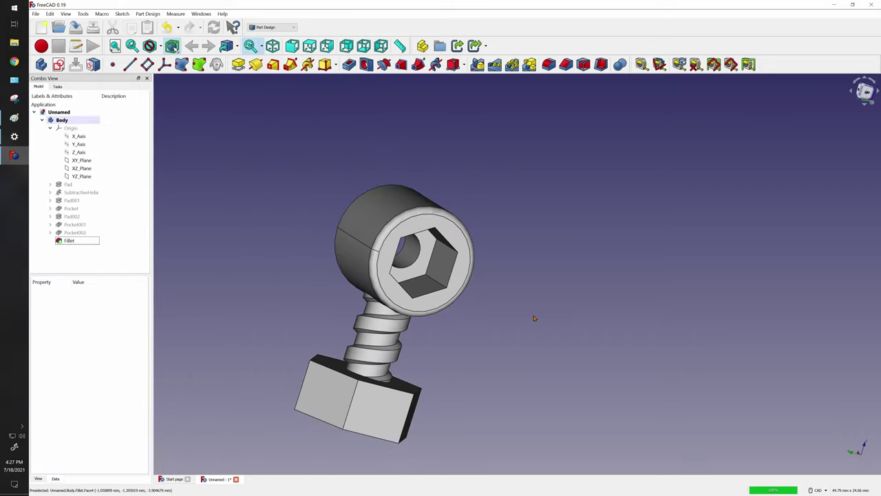
pyautogui.moveTo(445, 316); pyautogui.dragTo(403, 301, button='middle')
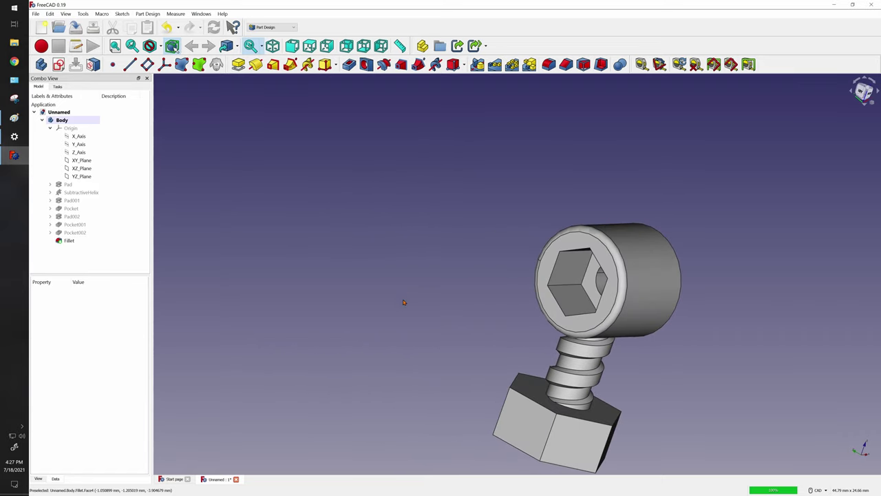
pyautogui.click(69, 240)
pyautogui.rightClick(74, 240)
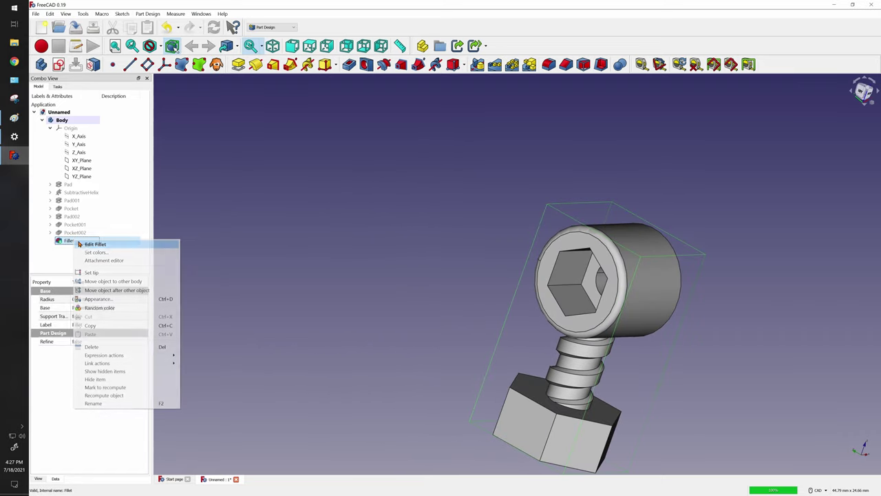
pyautogui.click(131, 270)
pyautogui.write('0.40')
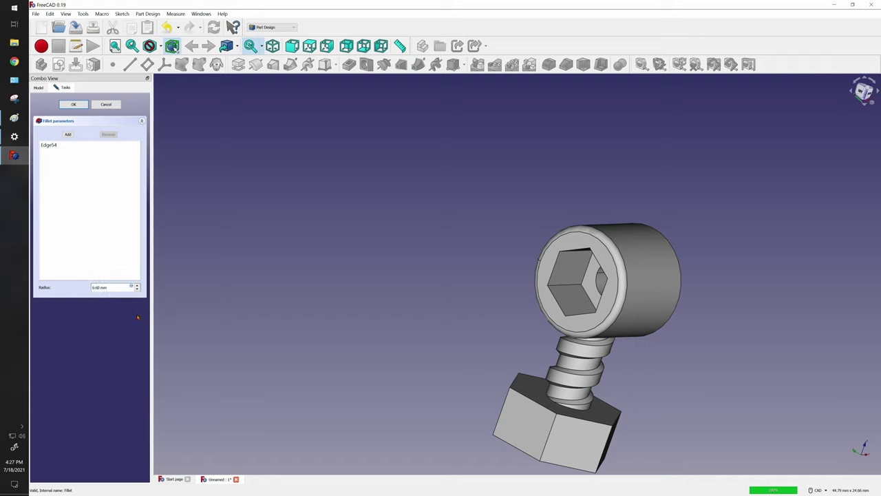
pyautogui.press('Return')
# Turn and zoom to face the hex socket head-on, then select one socket edge.
pyautogui.scroll(-3, 775, 350)
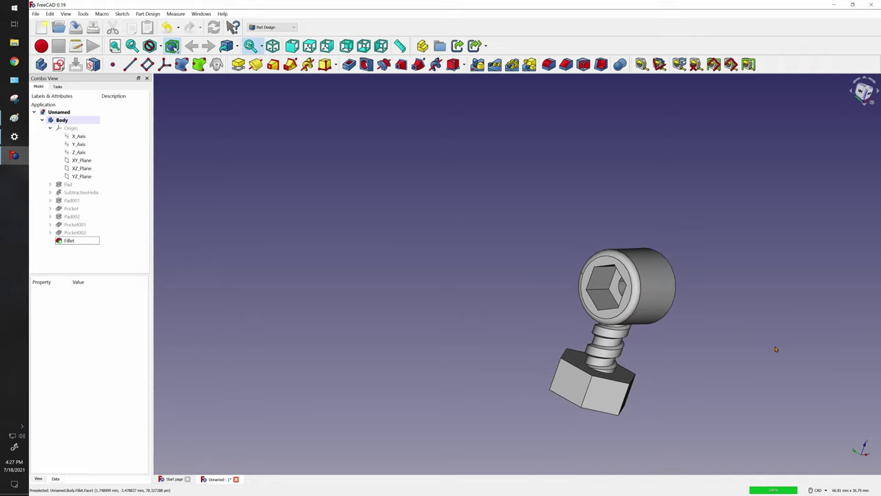
pyautogui.moveTo(776, 350); pyautogui.dragTo(637, 340, button='middle')
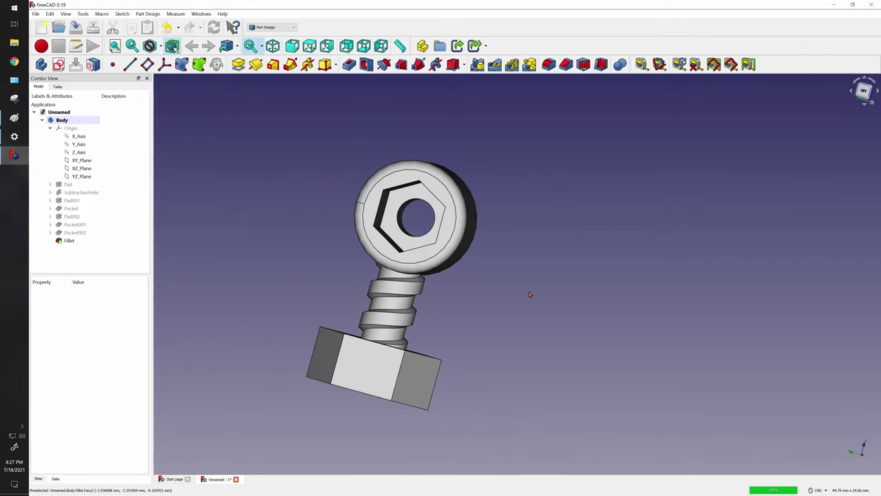
pyautogui.scroll(2, 529, 296)
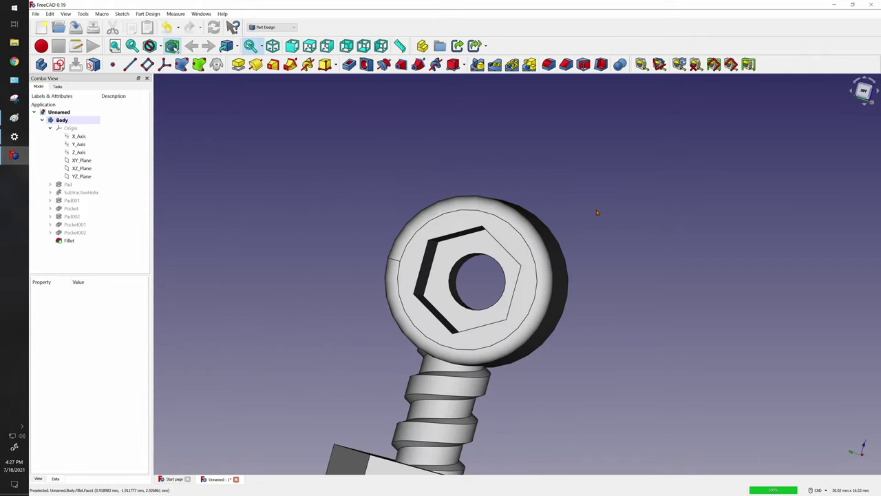
pyautogui.click(505, 252)
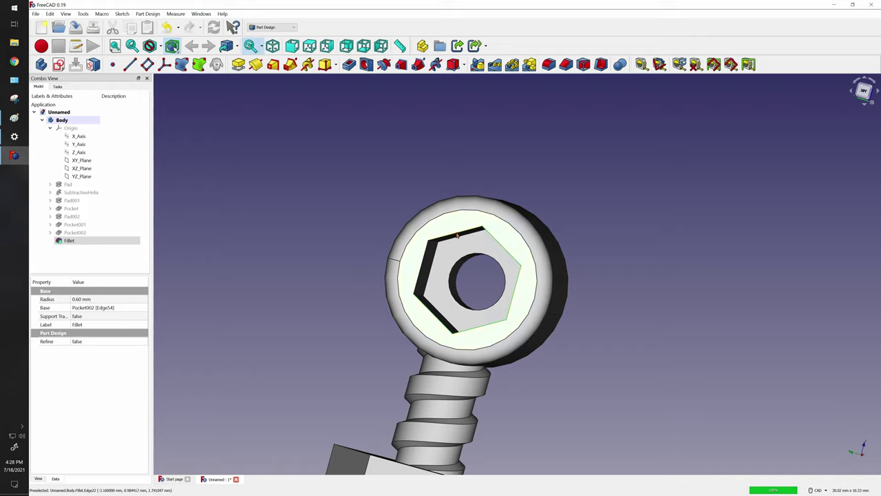
# Select the hex socket edges and bevel them with a 2 mm chamfer.
pyautogui.click(567, 295)
pyautogui.click(514, 276)
pyautogui.keyDown('ctrl'); pyautogui.click(417, 288); pyautogui.keyUp('ctrl')
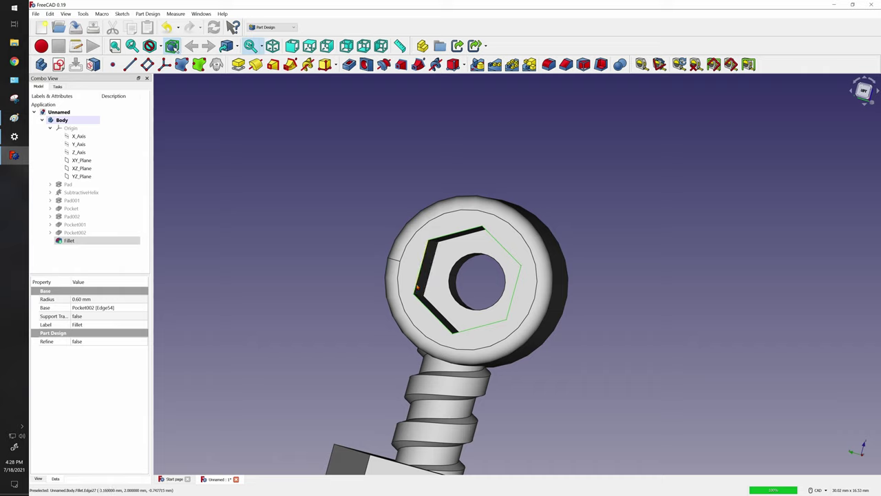
pyautogui.click(566, 64)
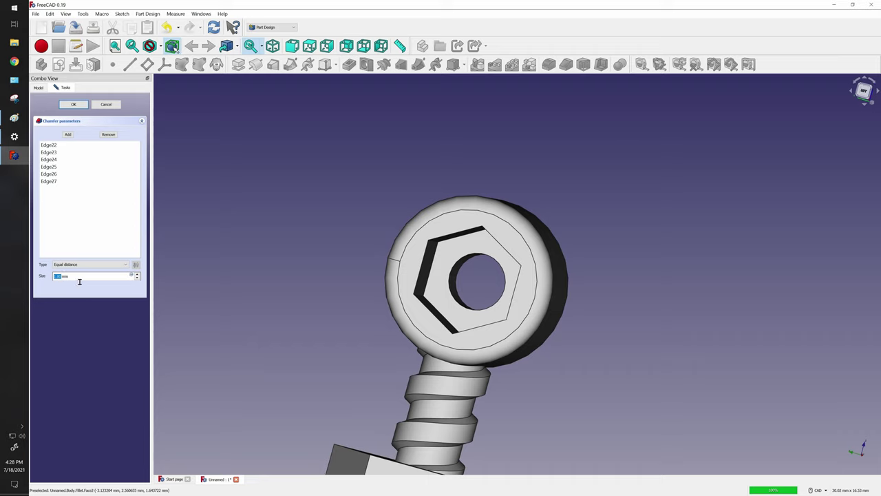
pyautogui.press('BackSpace')
pyautogui.write('2')
pyautogui.press('Return')
# Bring the hex nut end into view and select its first four edges.
pyautogui.scroll(-3, 475, 289)
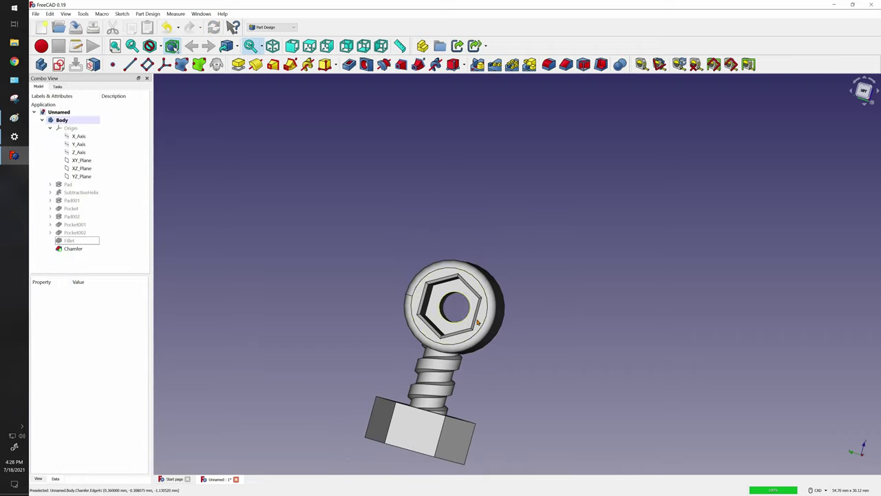
pyautogui.moveTo(475, 289); pyautogui.dragTo(501, 444, button='middle')
pyautogui.moveTo(482, 342); pyautogui.dragTo(482, 343, button='middle')
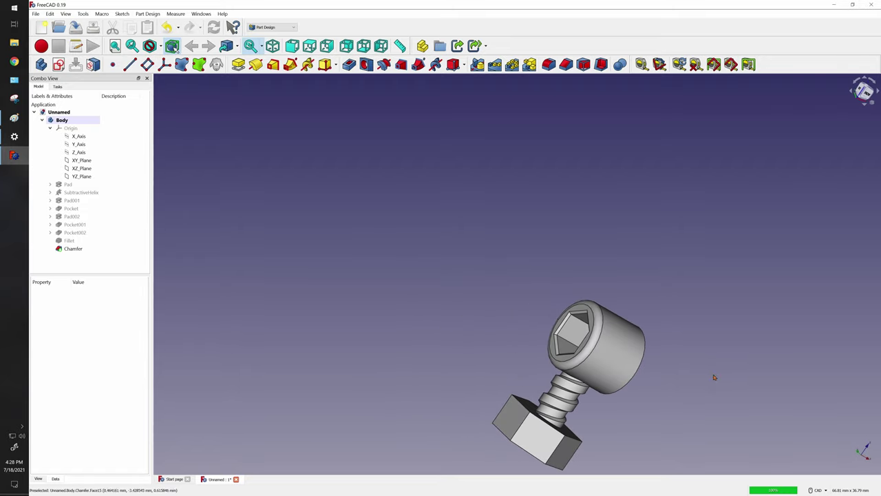
pyautogui.scroll(2, 659, 379)
pyautogui.scroll(-2, 664, 378)
pyautogui.moveTo(664, 378); pyautogui.dragTo(502, 272, button='middle')
pyautogui.scroll(5, 501, 272)
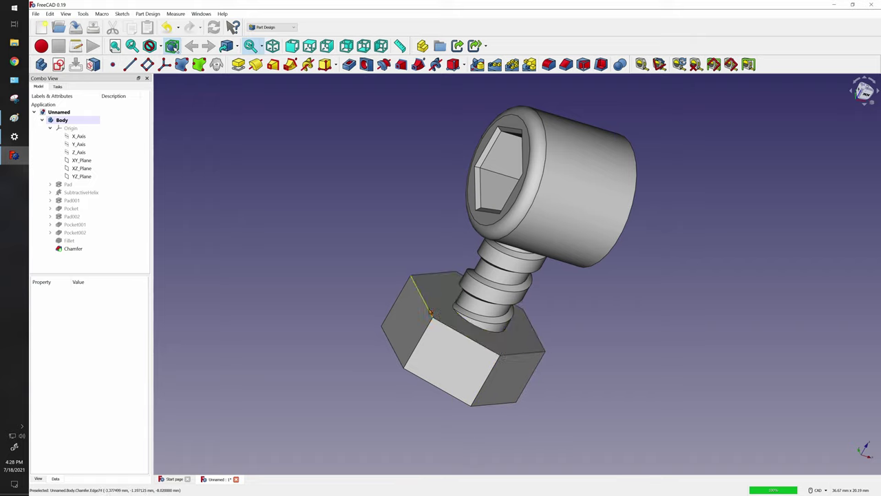
pyautogui.click(431, 312)
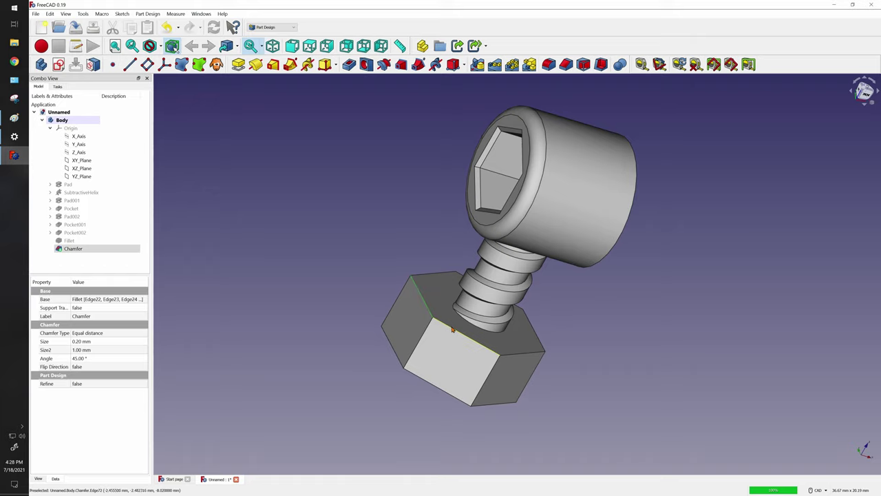
pyautogui.keyDown('ctrl'); pyautogui.click(453, 330); pyautogui.keyUp('ctrl')
pyautogui.keyDown('ctrl'); pyautogui.click(420, 341); pyautogui.keyUp('ctrl')
pyautogui.keyDown('ctrl'); pyautogui.click(397, 302); pyautogui.keyUp('ctrl')
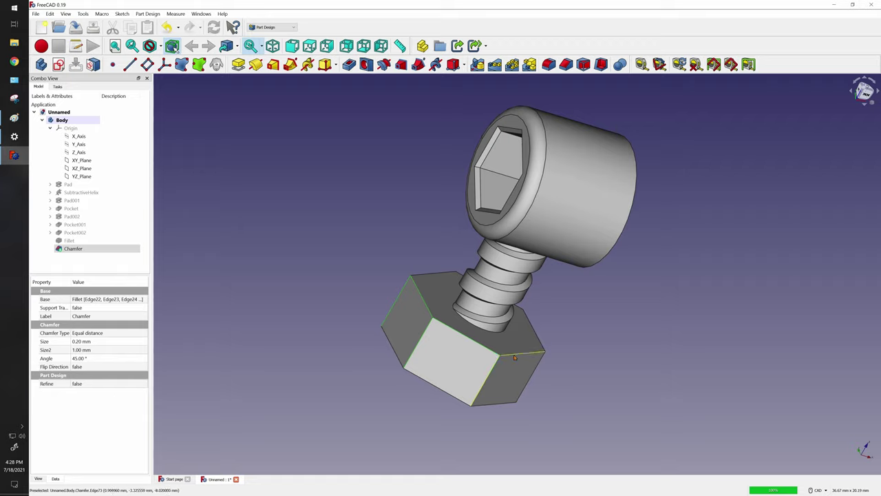
# Add the nut's right vertical edge and two front-face edges to the selection.
pyautogui.keyDown('ctrl'); pyautogui.click(535, 370); pyautogui.keyUp('ctrl')
pyautogui.moveTo(679, 378); pyautogui.dragTo(581, 341, button='middle')
pyautogui.keyDown('ctrl'); pyautogui.click(586, 321); pyautogui.keyUp('ctrl')
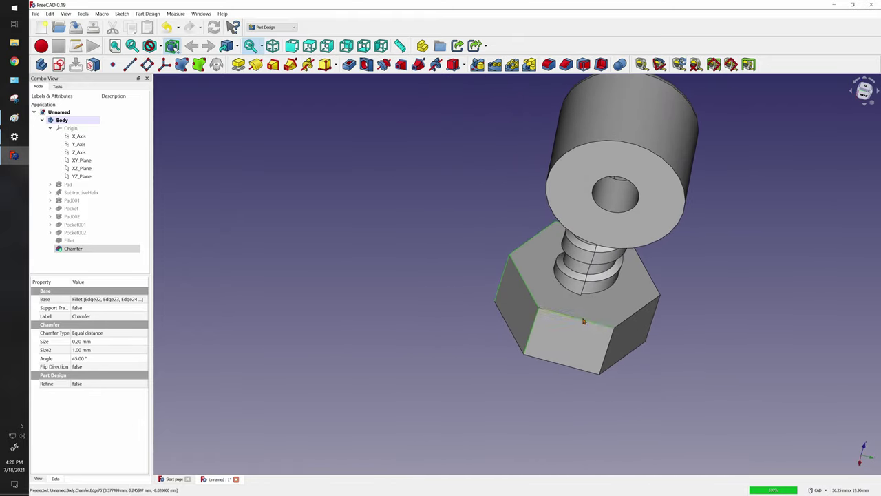
pyautogui.keyDown('ctrl'); pyautogui.click(610, 344); pyautogui.keyUp('ctrl')
pyautogui.moveTo(721, 373); pyautogui.dragTo(581, 375, button='middle')
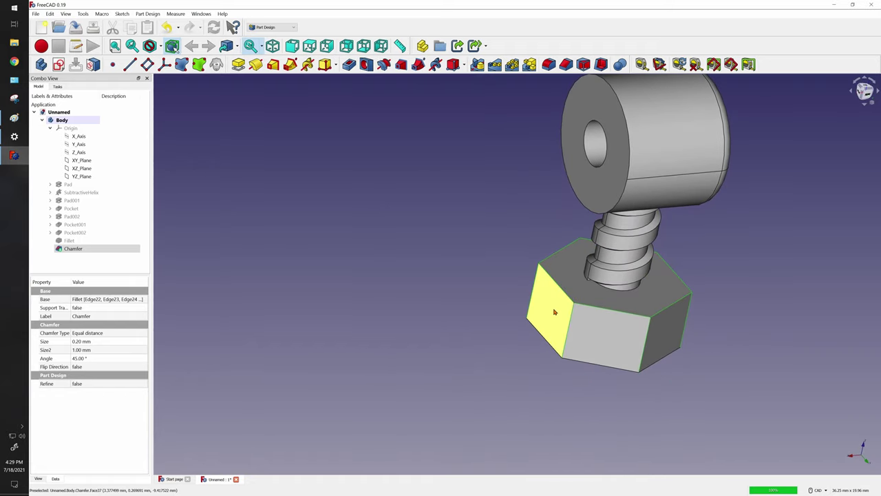
# Chamfer the selected hex nut edges with a 2 mm size.
pyautogui.click(566, 65)
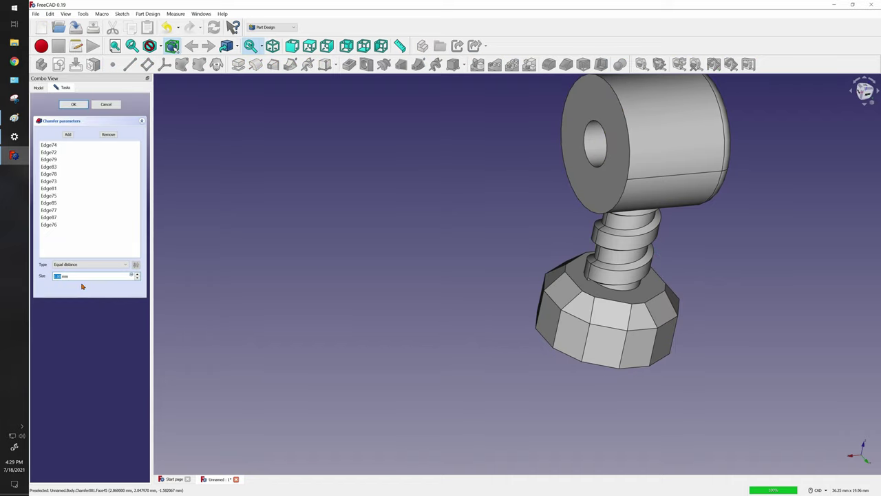
pyautogui.press('BackSpace')
pyautogui.write('2')
pyautogui.press('Return')
# Edit Chamfer001 to reduce its size to 0.2 mm.
pyautogui.click(83, 256)
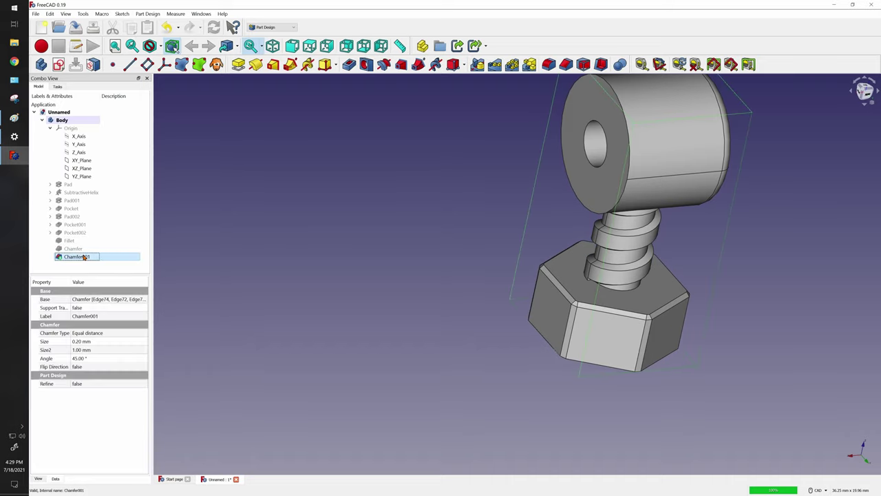
pyautogui.rightClick(82, 257)
pyautogui.click(103, 259)
pyautogui.write('0.2')
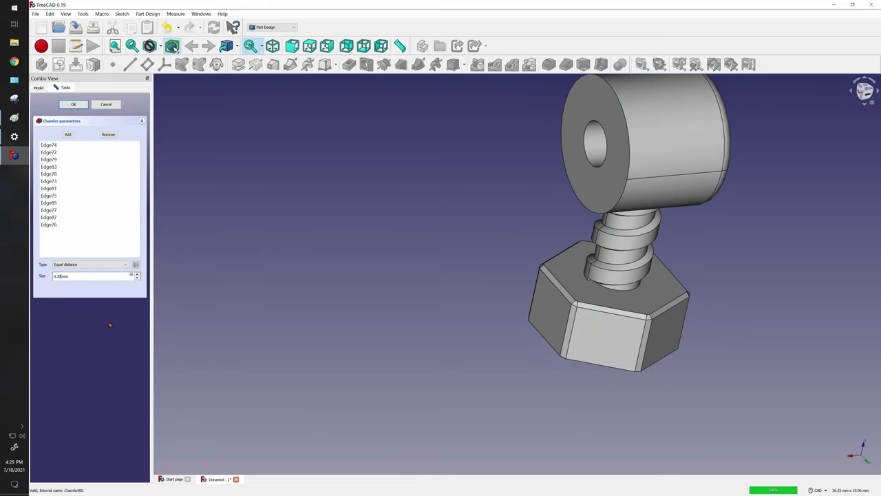
pyautogui.press('Return')
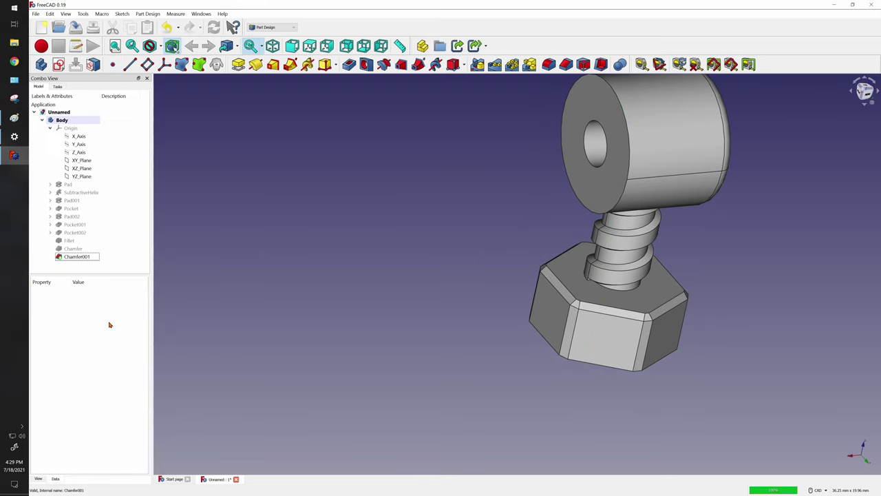
pyautogui.scroll(-3, 349, 370)
pyautogui.moveTo(350, 370); pyautogui.dragTo(496, 303, button='middle')
pyautogui.scroll(-3, 496, 303)
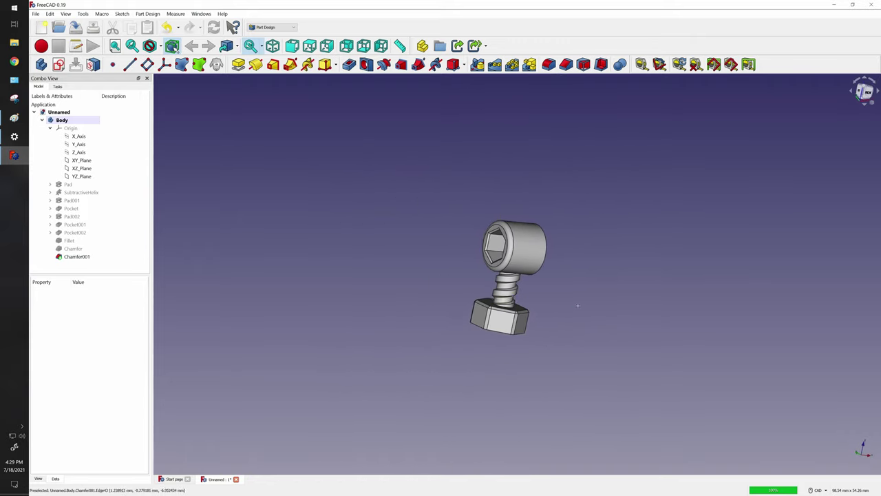
pyautogui.moveTo(568, 309)
pyautogui.mouseDown(button='middle')
pyautogui.moveTo(544, 296)
pyautogui.moveTo(606, 303)
pyautogui.moveTo(582, 303)
pyautogui.mouseUp(button='middle')
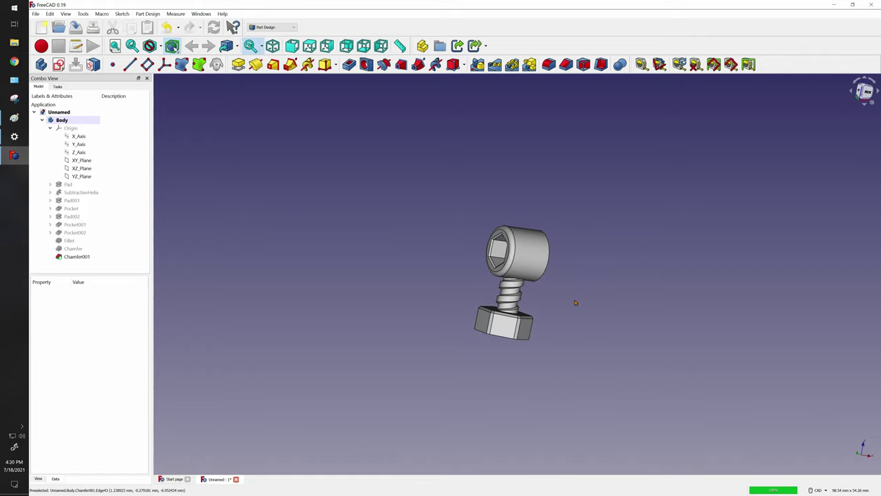